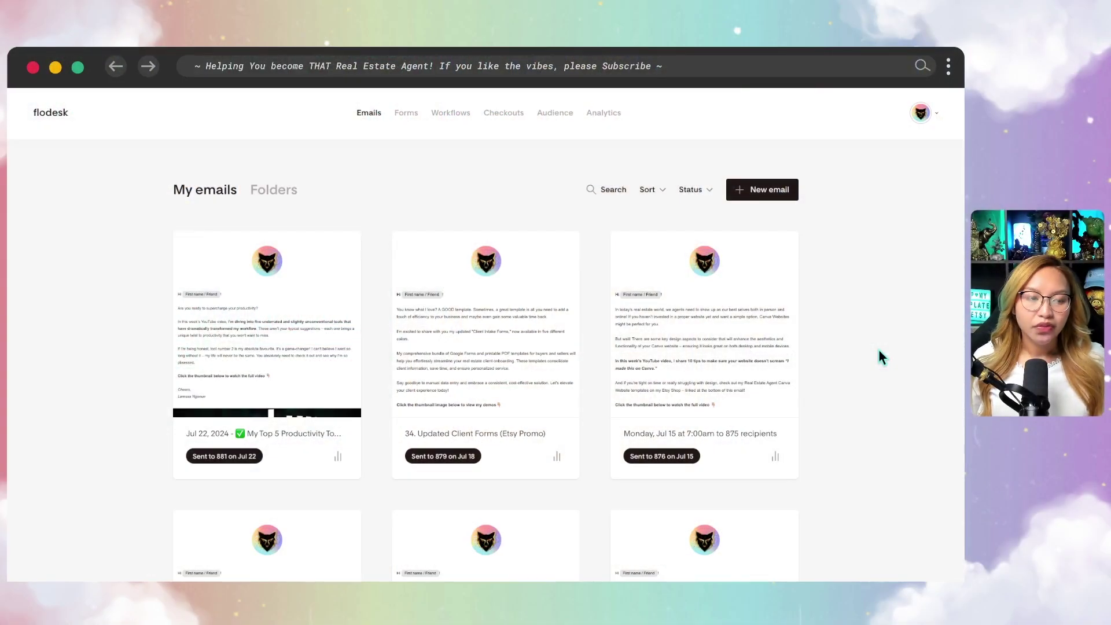
From Emails > Folders, open the Weekly Emails (YouTube Promo) folder to see its Jul 22, 15 and 8 emails.
left_click(366, 116)
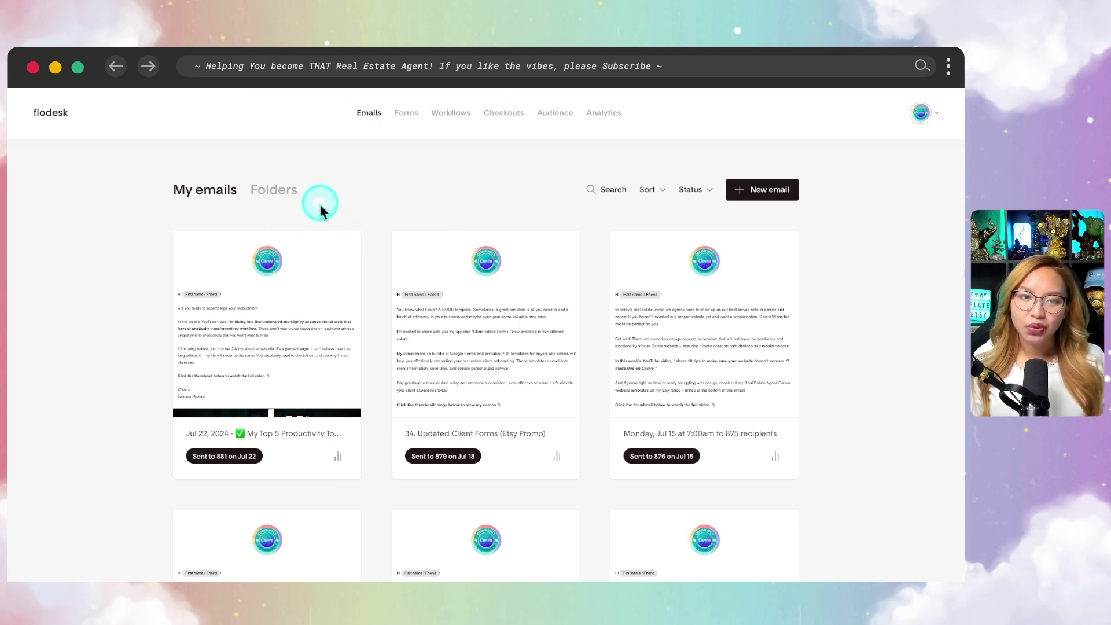
left_click(279, 198)
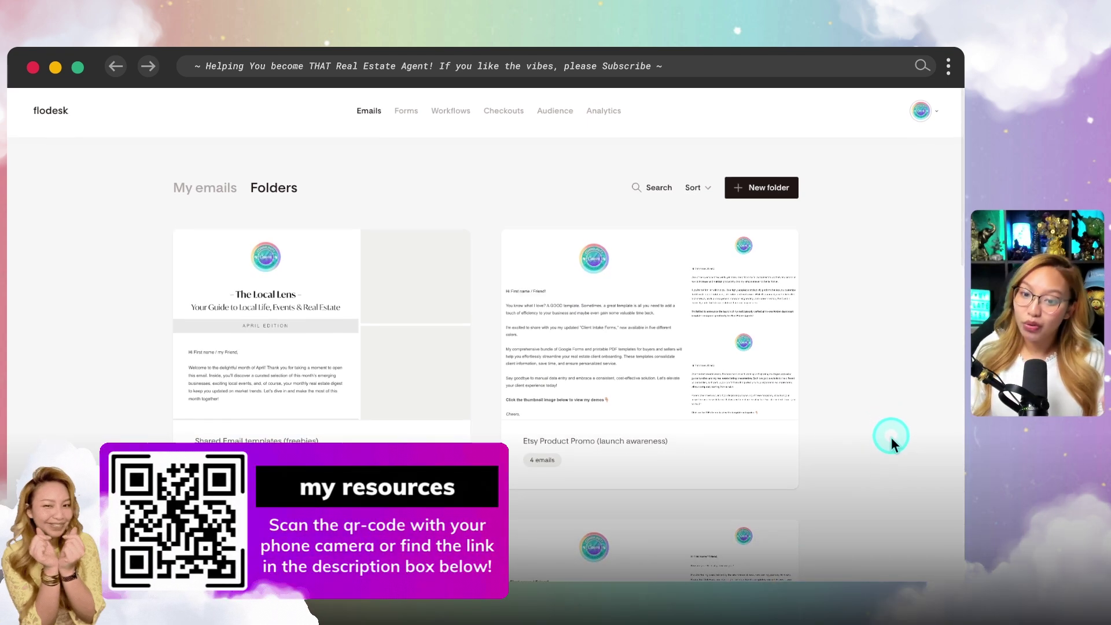
scroll(891, 437, "down", 6)
scroll(899, 437, "down", 8)
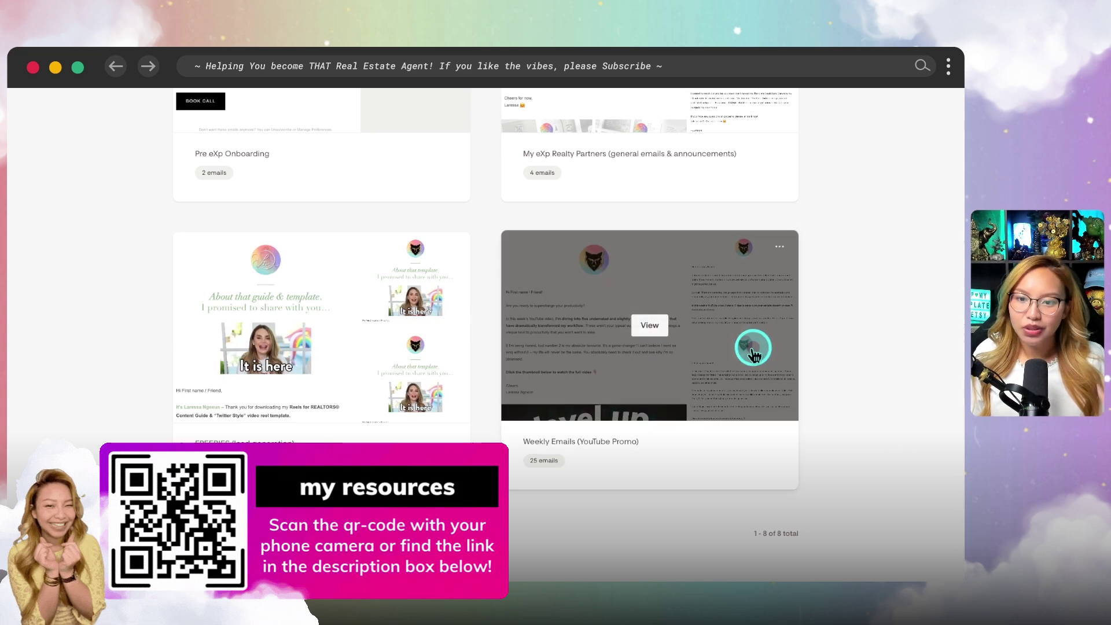
left_click(650, 326)
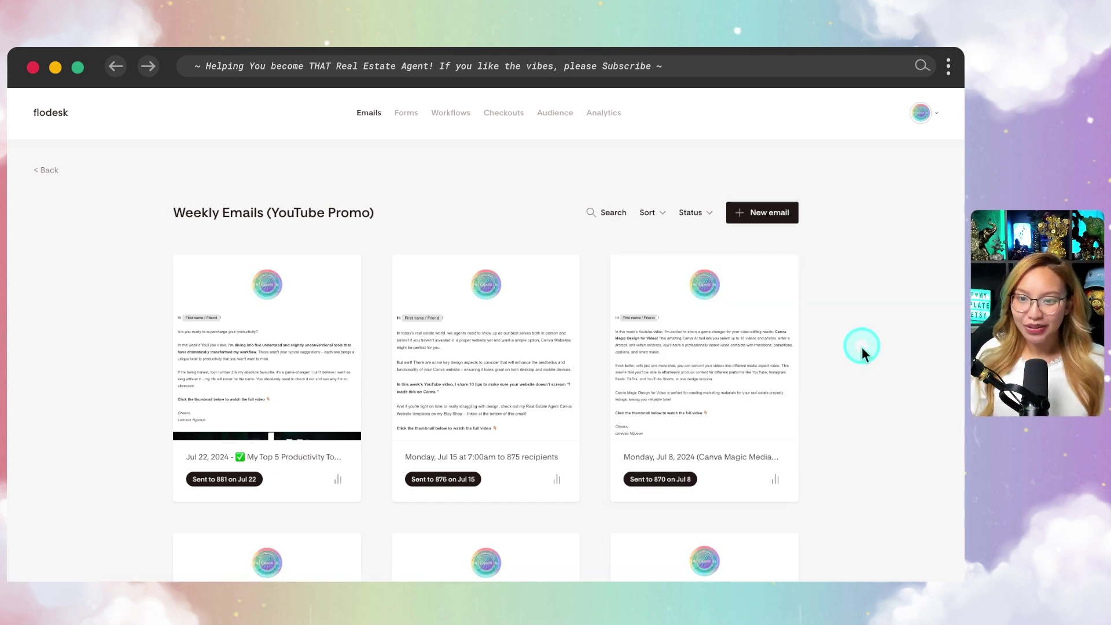
Browse the My favorites templates in the new-email picker, then go back to My emails.
left_click(763, 218)
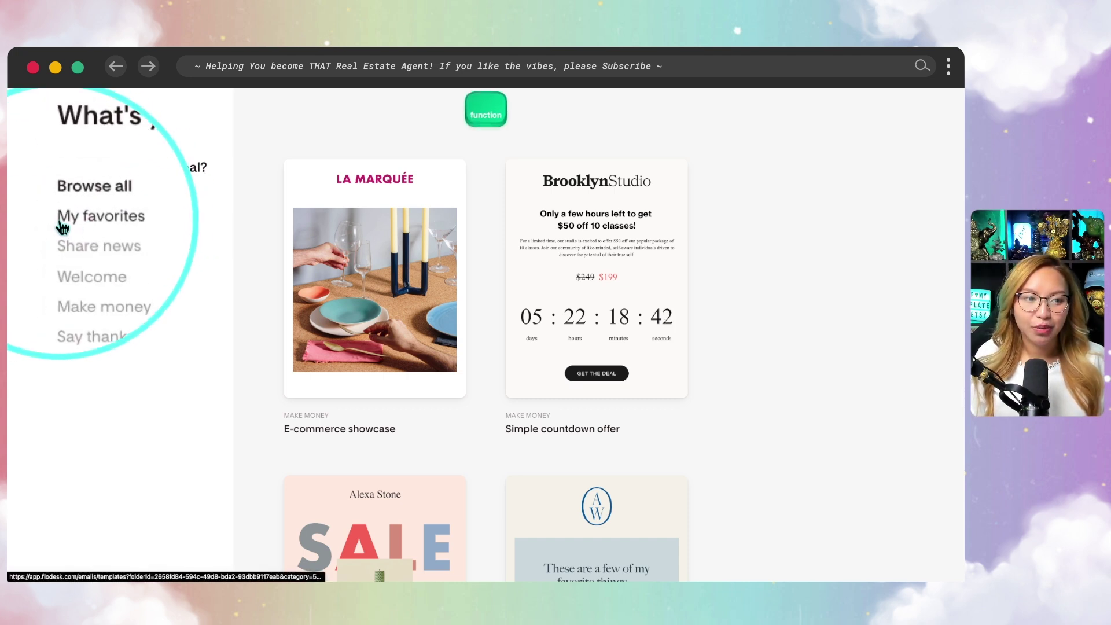
left_click(86, 225)
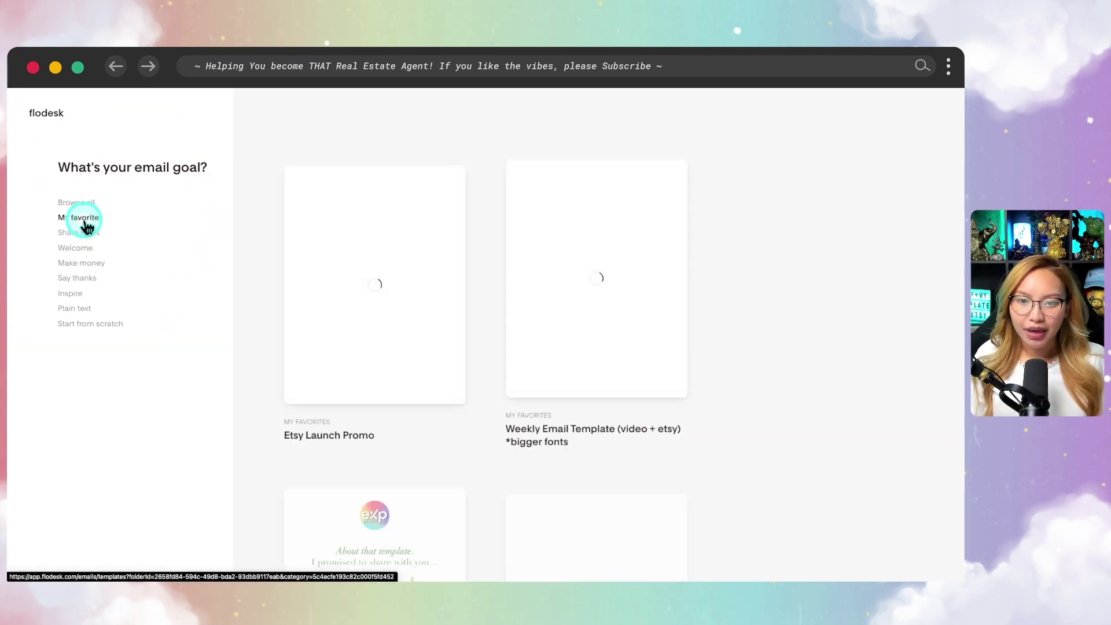
scroll(680, 404, "down", 5)
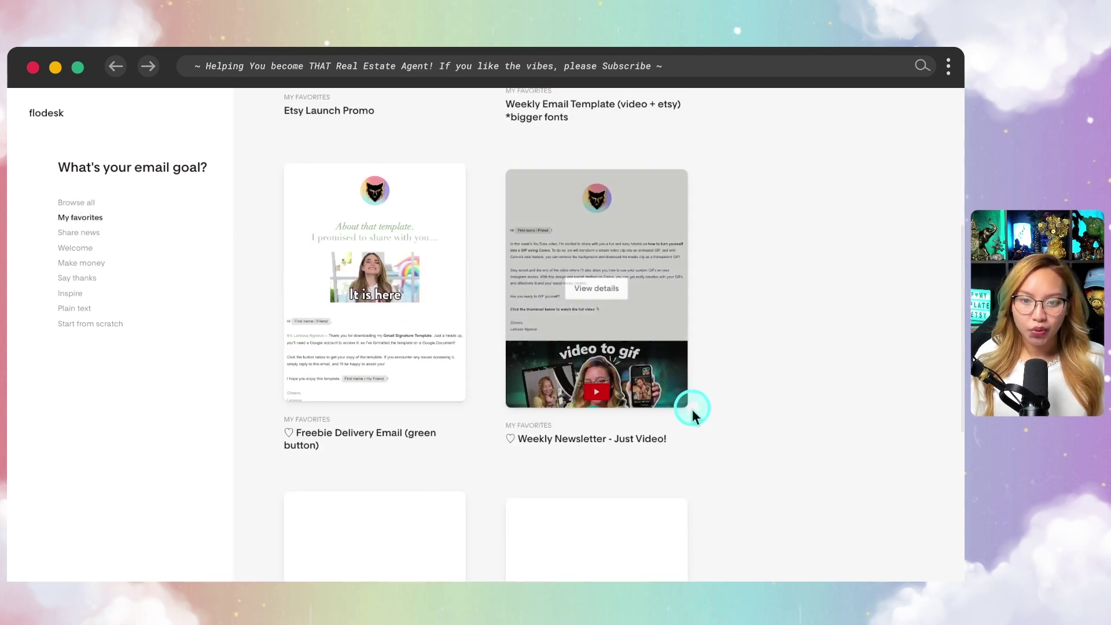
scroll(700, 408, "up", 5)
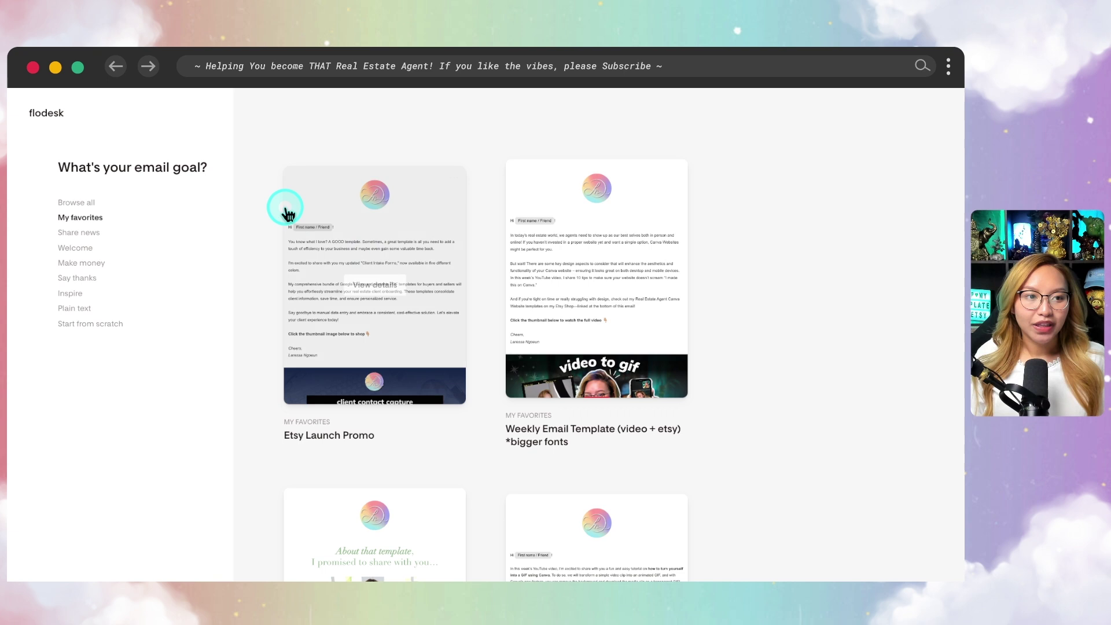
left_click(45, 113)
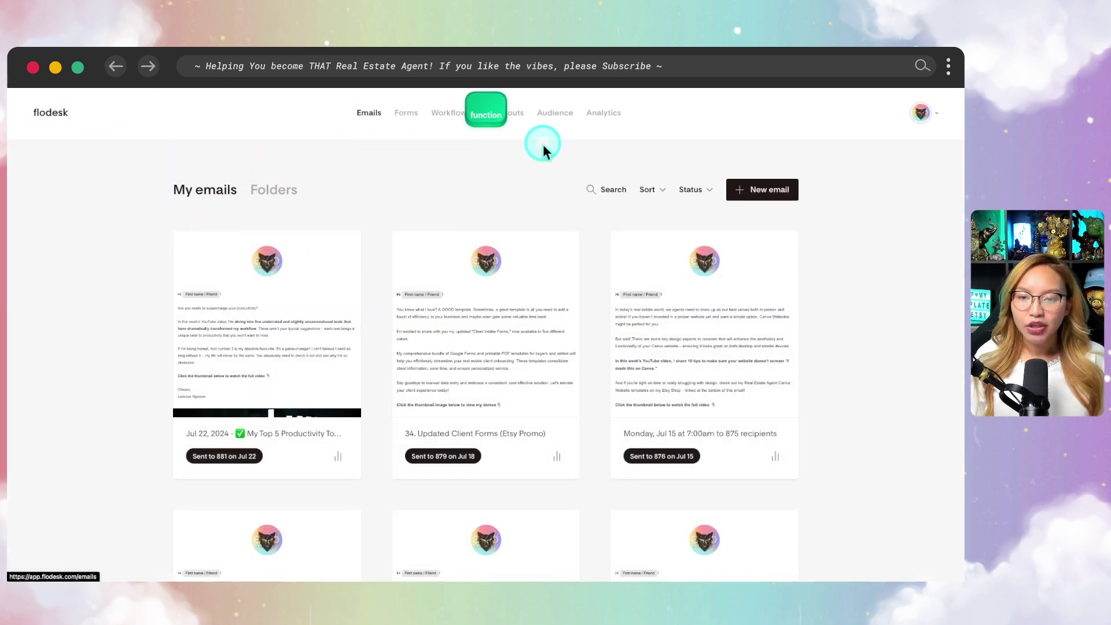
Create a blank email from scratch named 'Test email'.
left_click(770, 188)
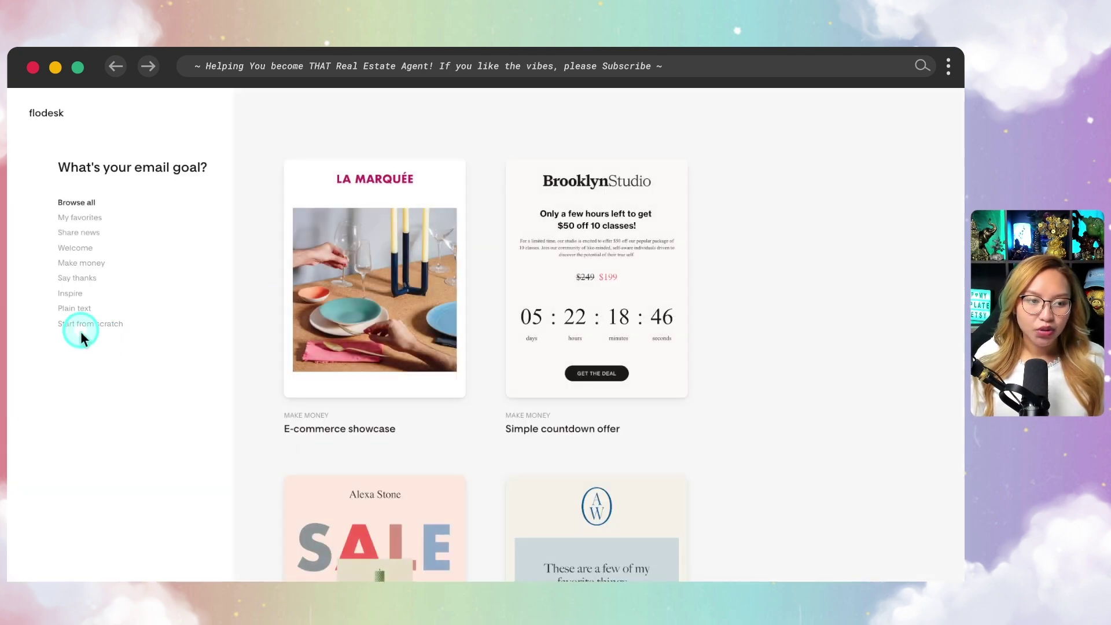
key("fn")
left_click(95, 325)
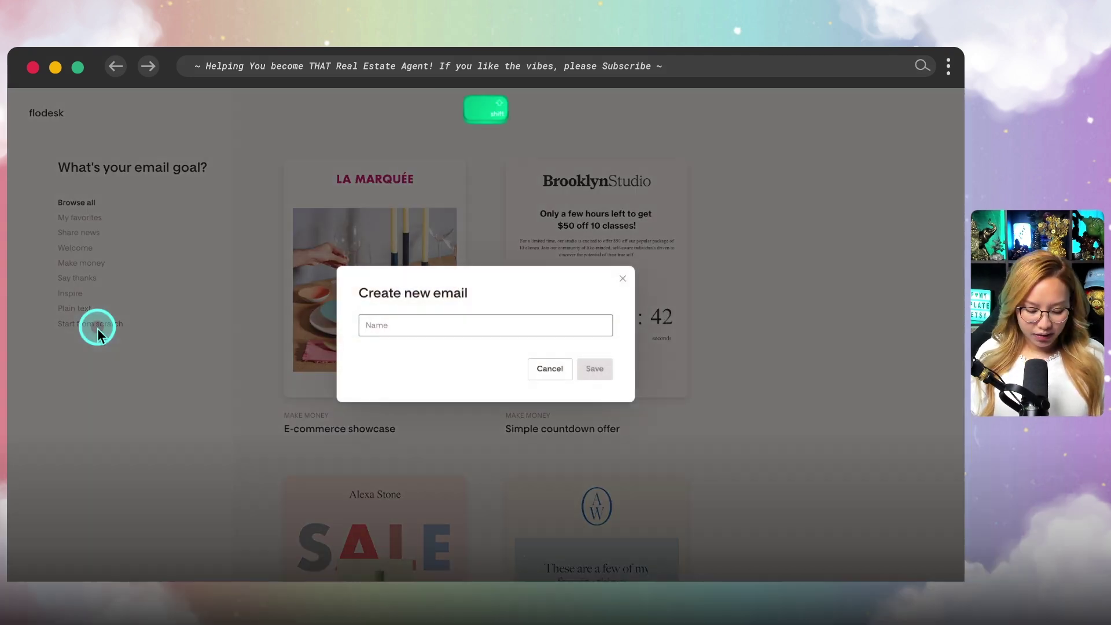
type("Test email")
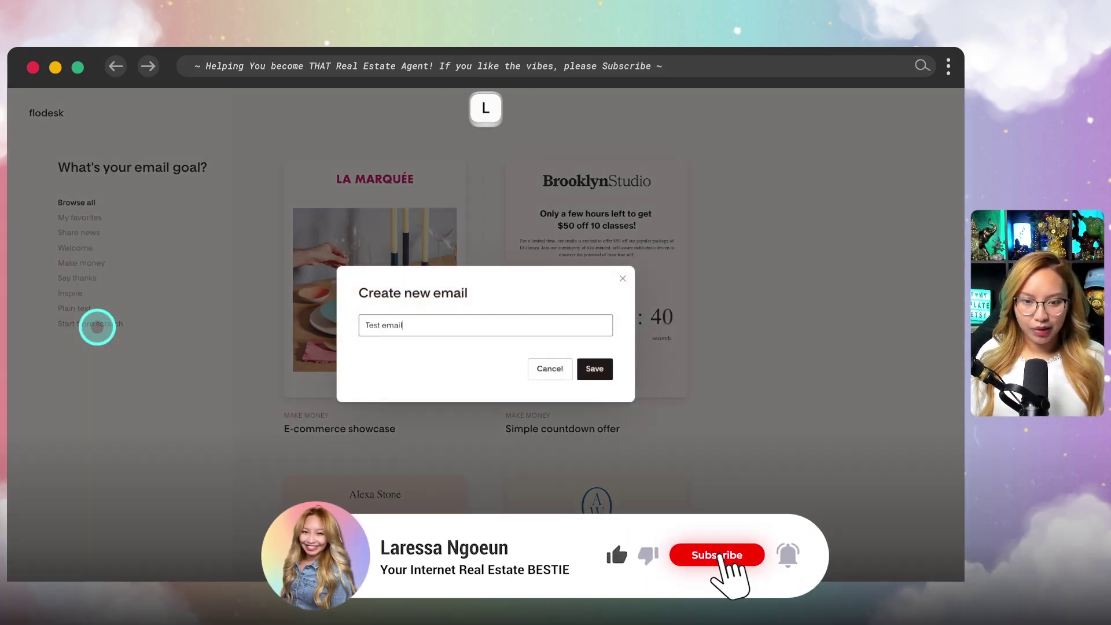
left_click(591, 371)
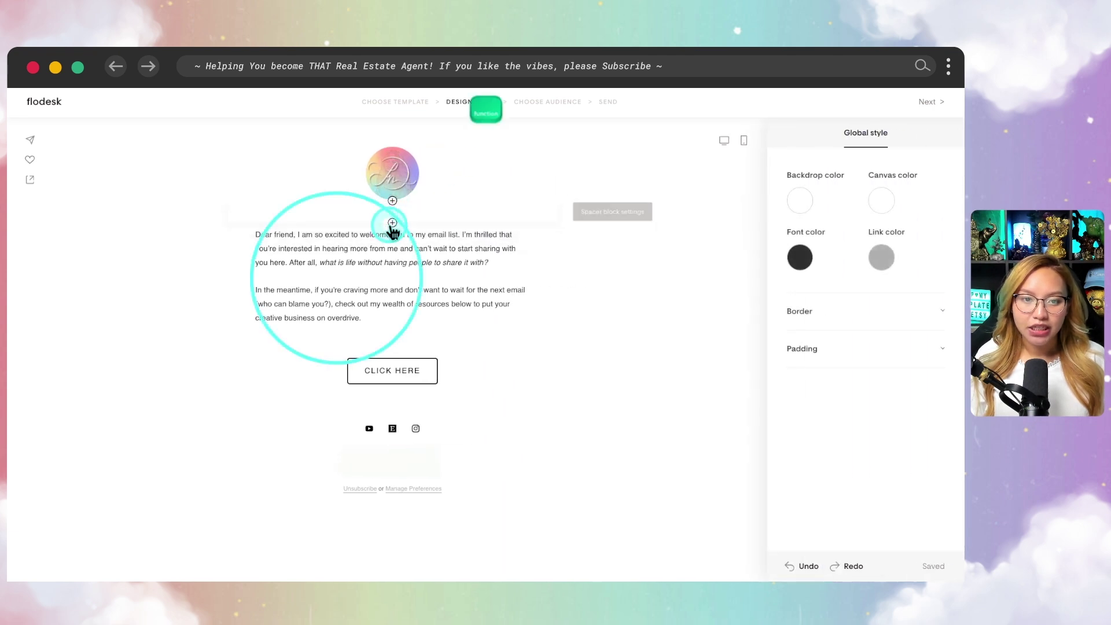
Insert a Video block and move it below the welcome paragraphs, above the CLICK HERE button.
left_click(393, 223)
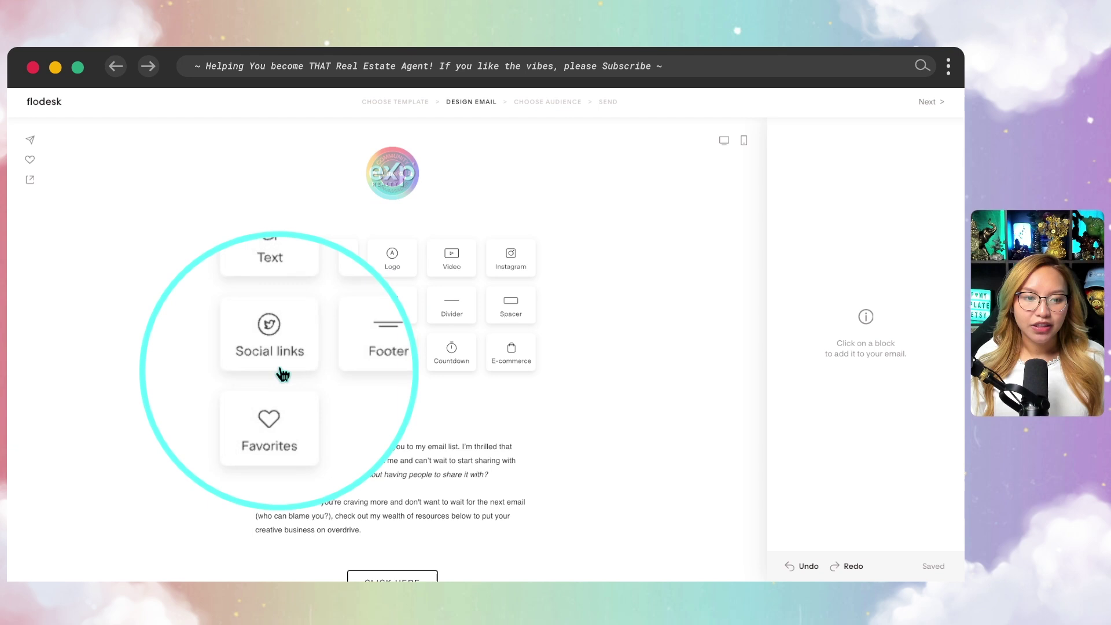
left_click(589, 360)
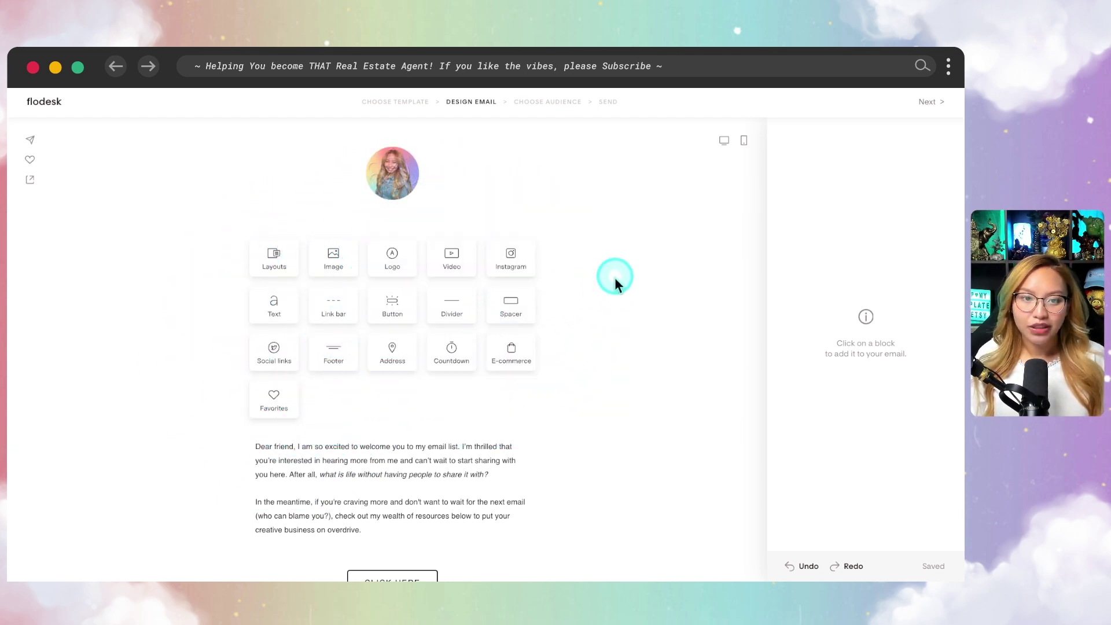
key("fn")
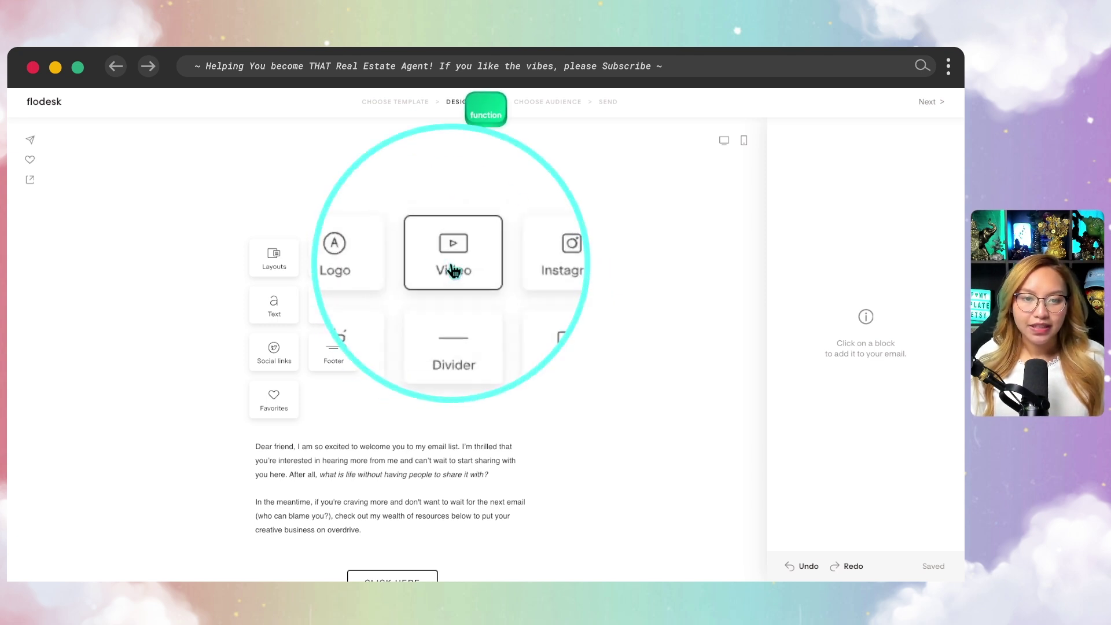
left_click(457, 268)
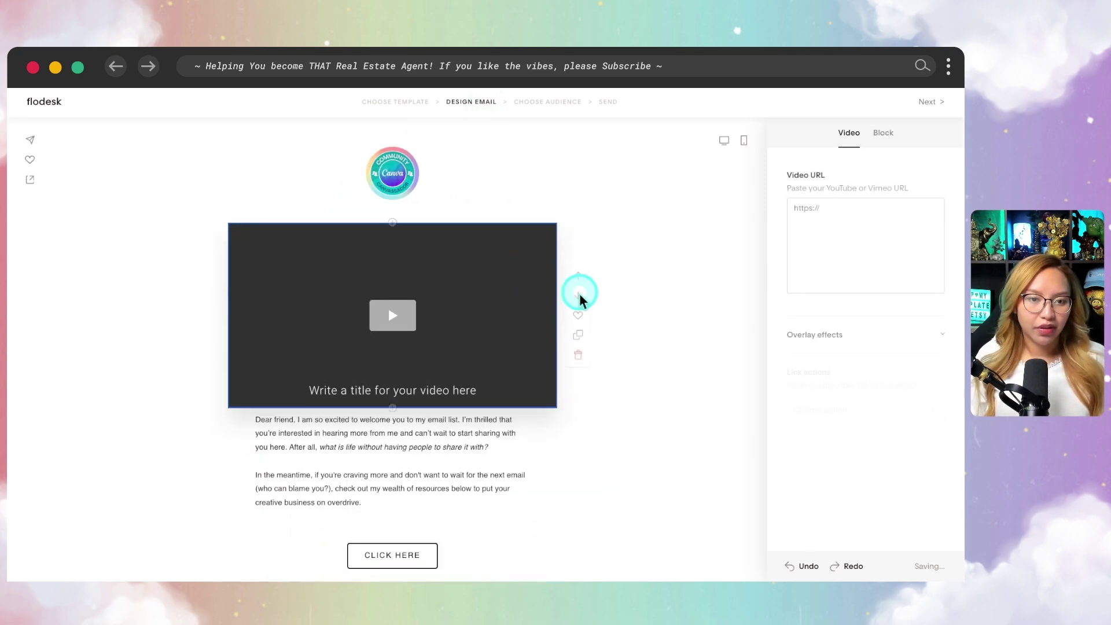
left_click_drag(352, 289, 484, 409)
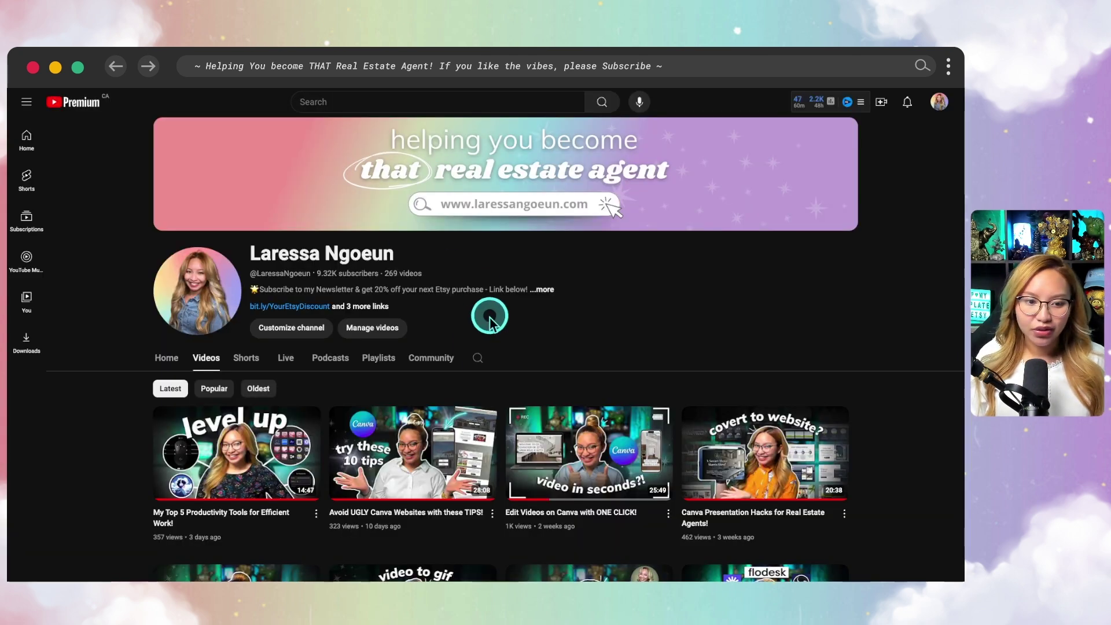
Copy the share link of the latest video, 'My Top 5 Productivity Tools for Efficient Work!'.
left_click(315, 514)
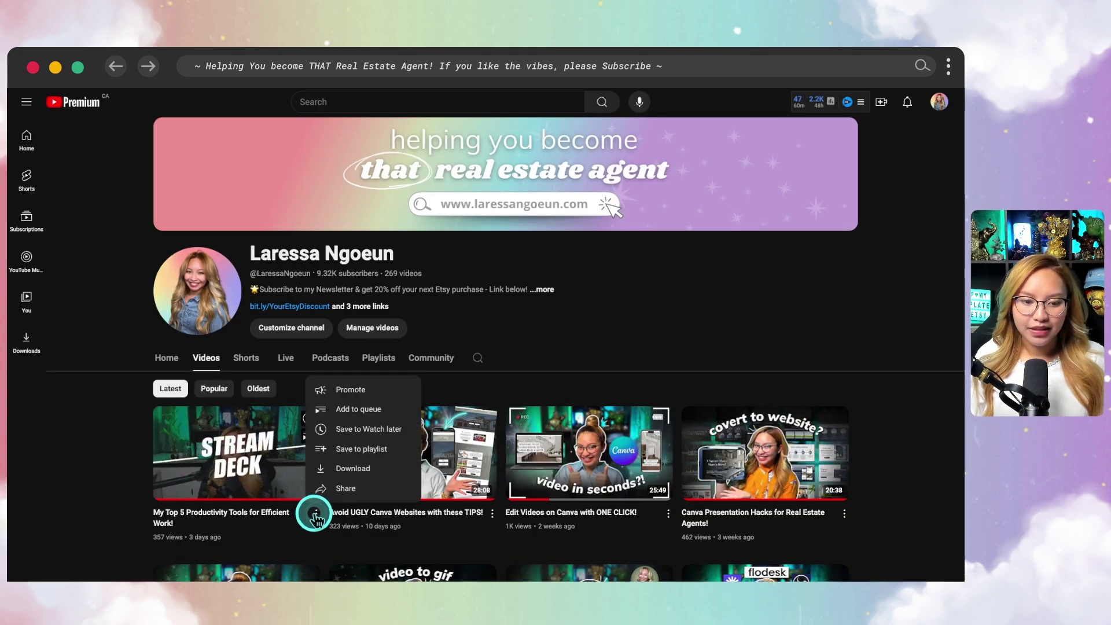
left_click(347, 487)
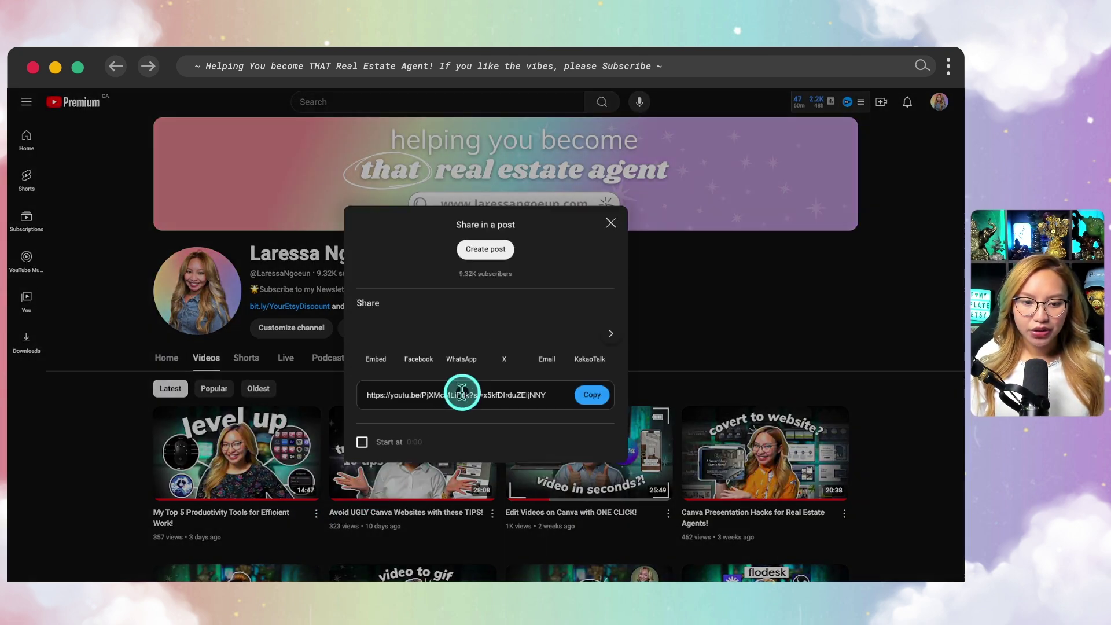
left_click(576, 399)
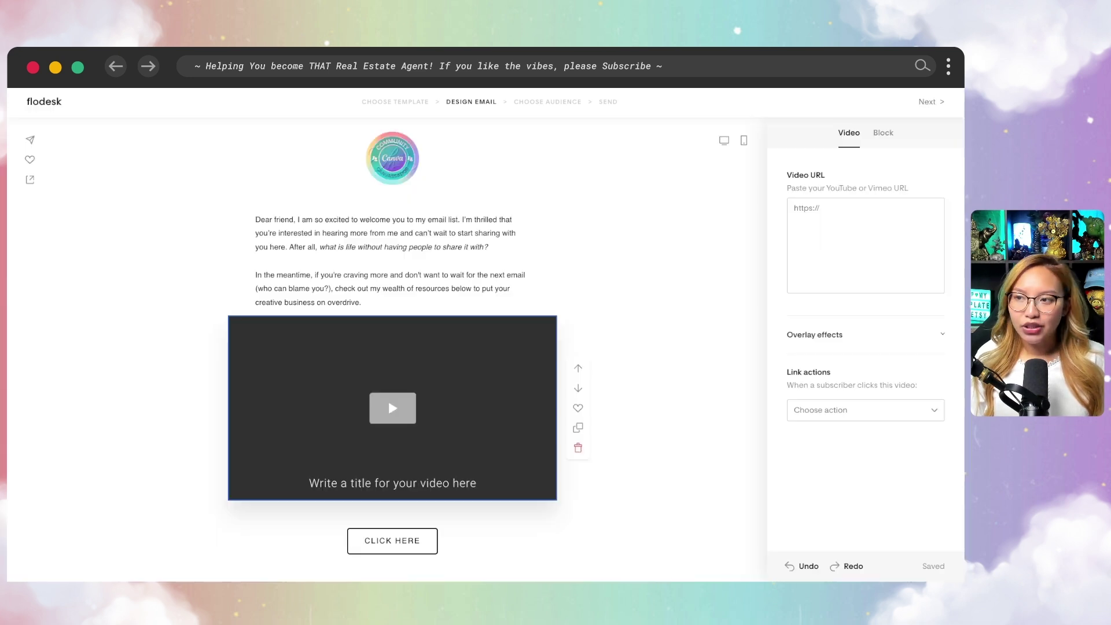
Paste the copied YouTube link as the video block's URL.
left_click(615, 290)
left_click(436, 384)
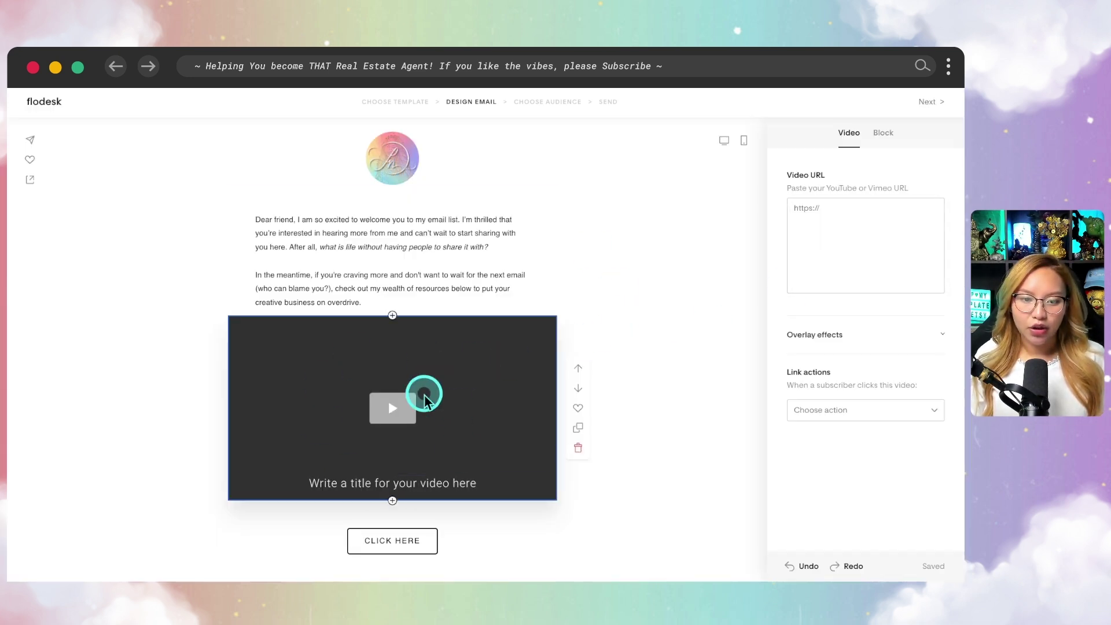
left_click(813, 221)
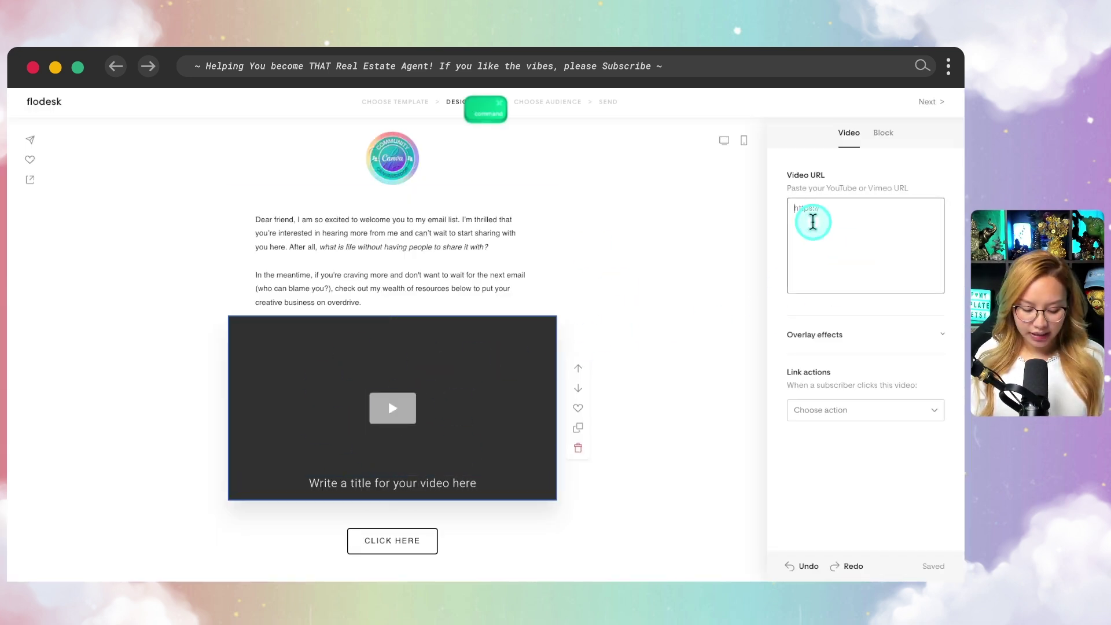
key("super+v")
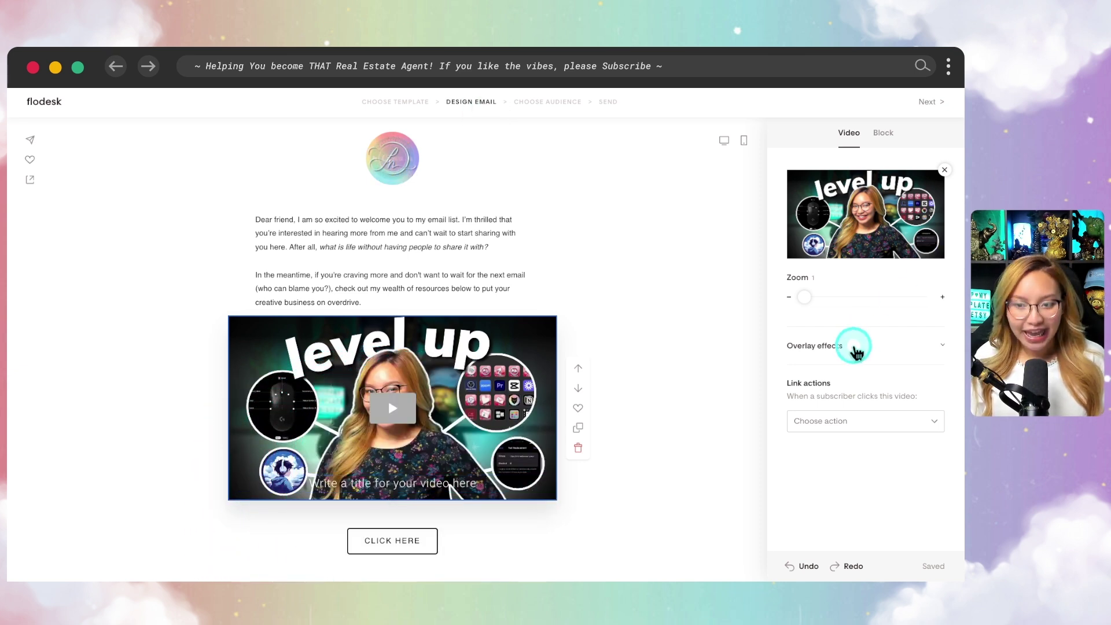
left_click(855, 350)
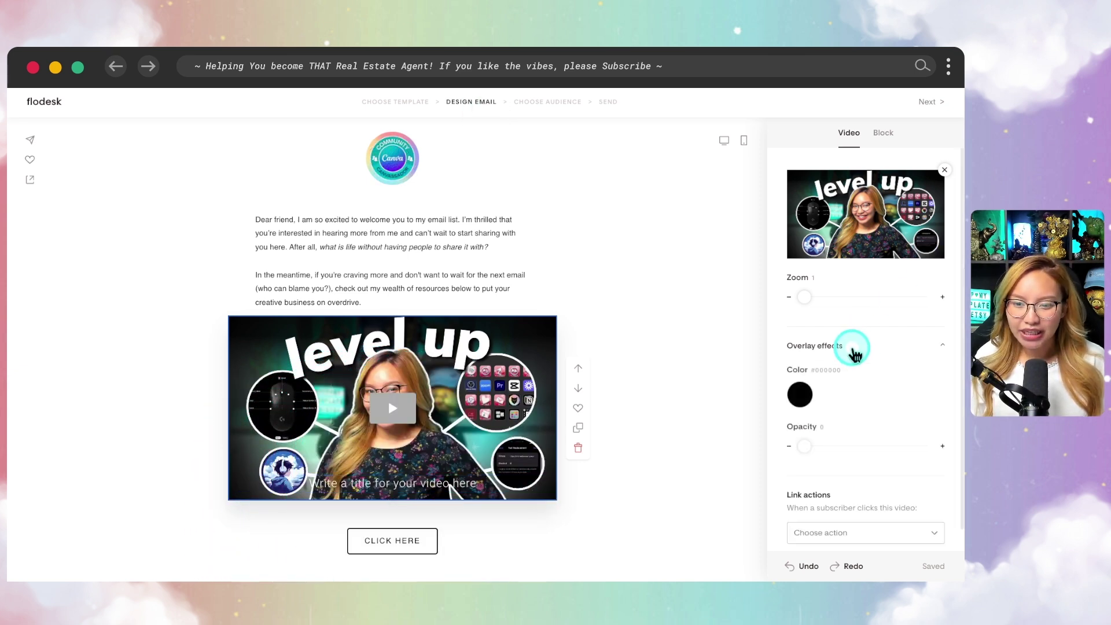
left_click(855, 350)
Delete the video's placeholder title text so the thumbnail shows no caption.
left_click(488, 481)
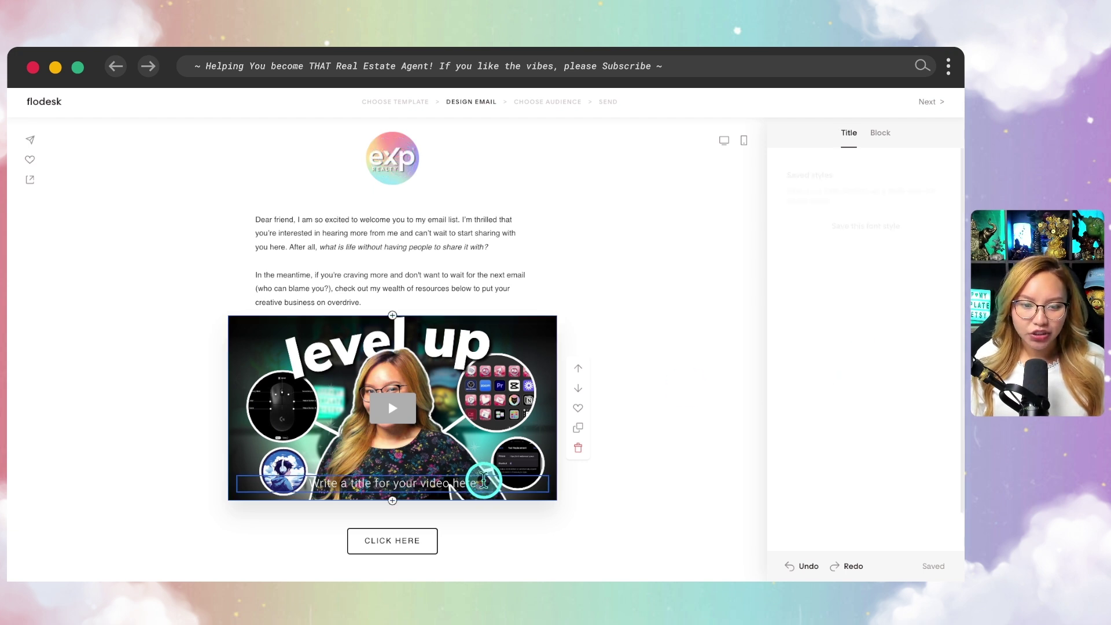
double_click(313, 484)
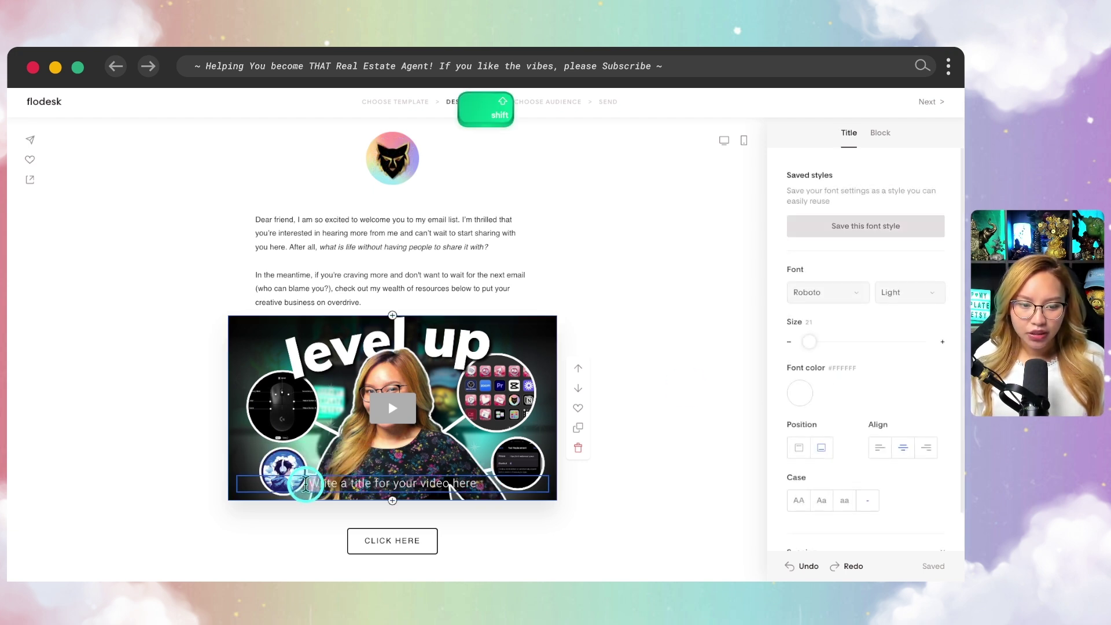
left_click(446, 483, "shift")
key("BackSpace")
key("BackSpace")
key("BackSpace")
key("BackSpace")
key("BackSpace")
key("BackSpace")
key("BackSpace")
key("BackSpace")
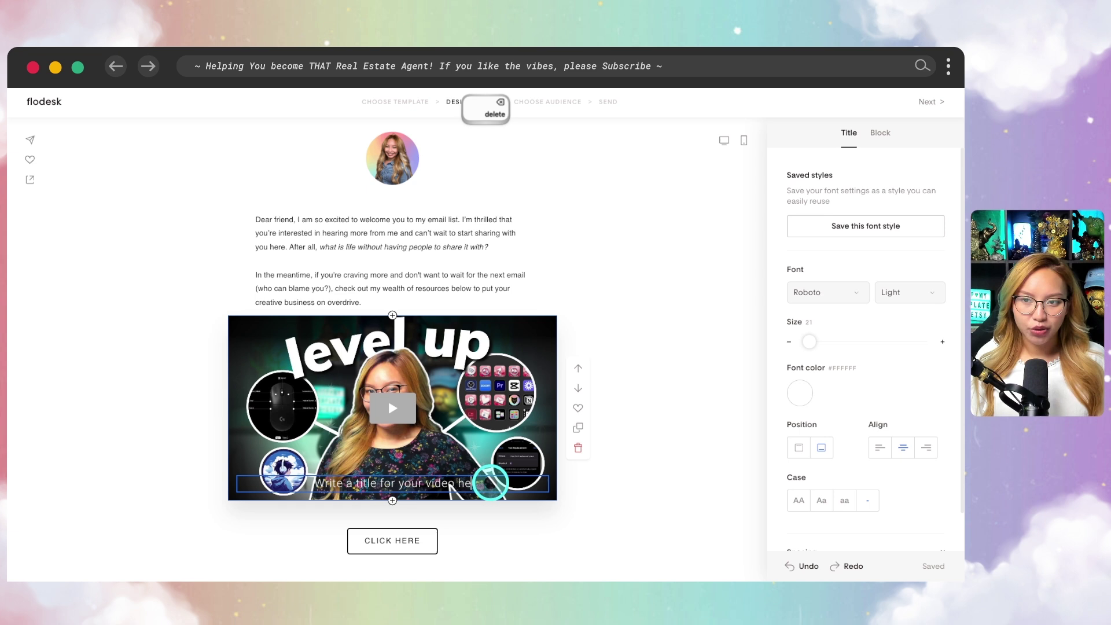
key("BackSpace")
key("BackSpace")
key("BackSpace")
key("BackSpace")
key("BackSpace")
key("BackSpace")
key("BackSpace")
key("BackSpace")
key("BackSpace")
key("BackSpace")
key("BackSpace")
key("BackSpace")
key("BackSpace")
key("BackSpace")
key("BackSpace")
key("BackSpace")
key("BackSpace")
key("BackSpace")
key("BackSpace")
key("BackSpace")
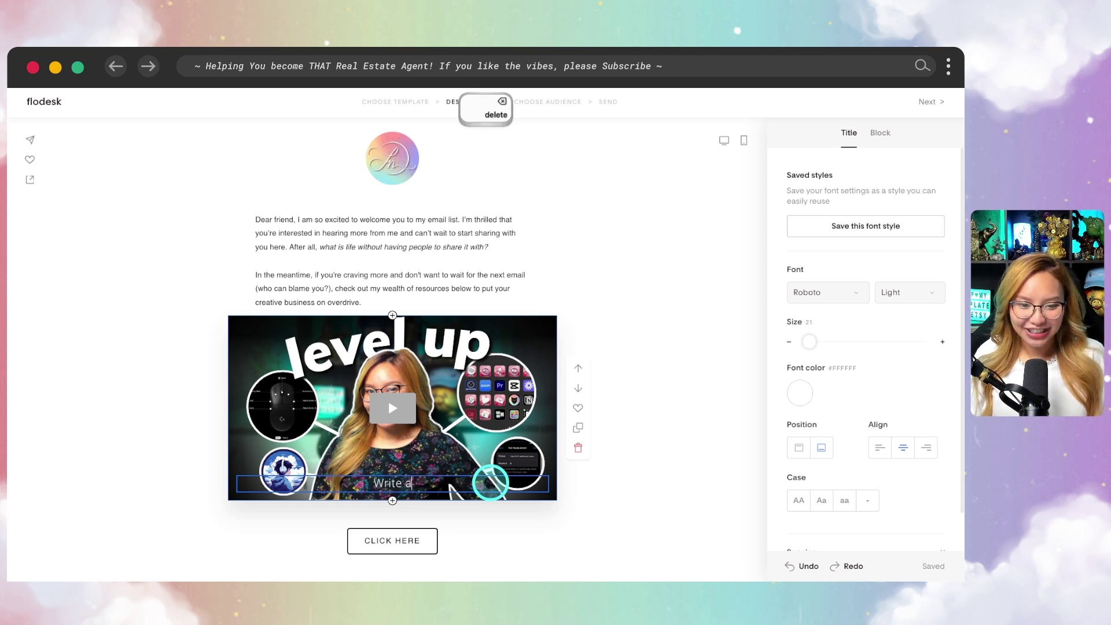
left_click(650, 312)
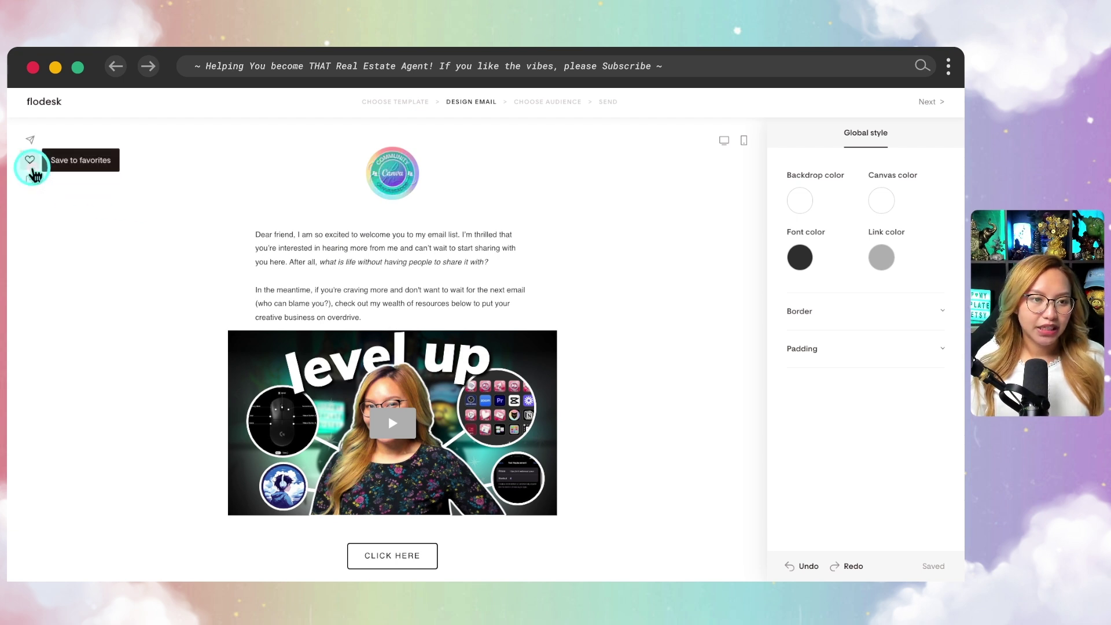
Save the whole email to favorites as 'Test email template' and return to the emails list.
key("fn")
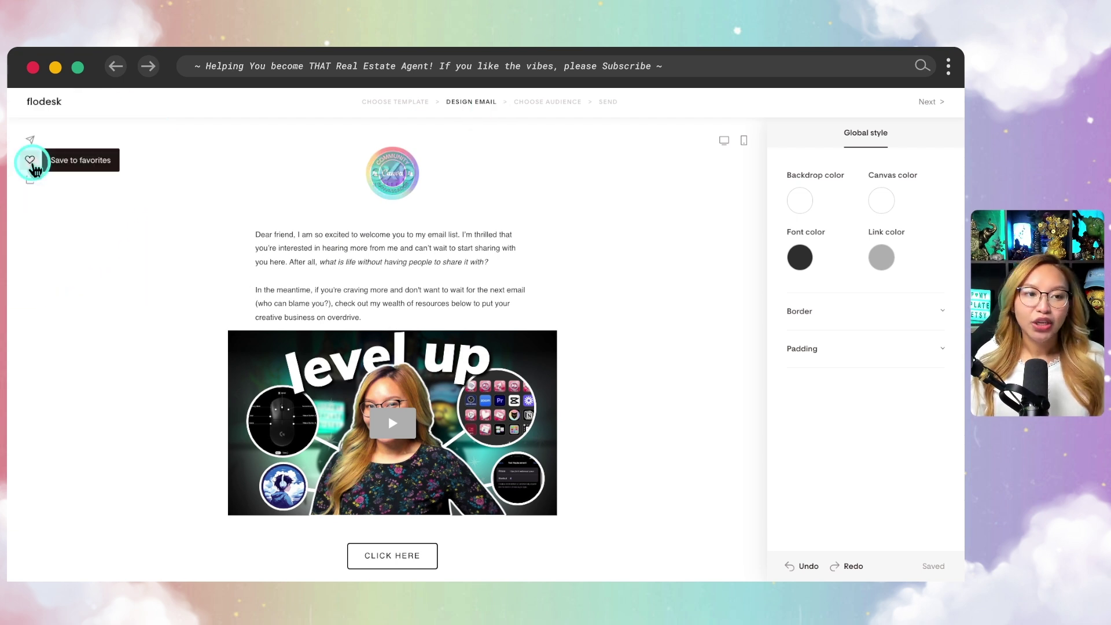
left_click(31, 163)
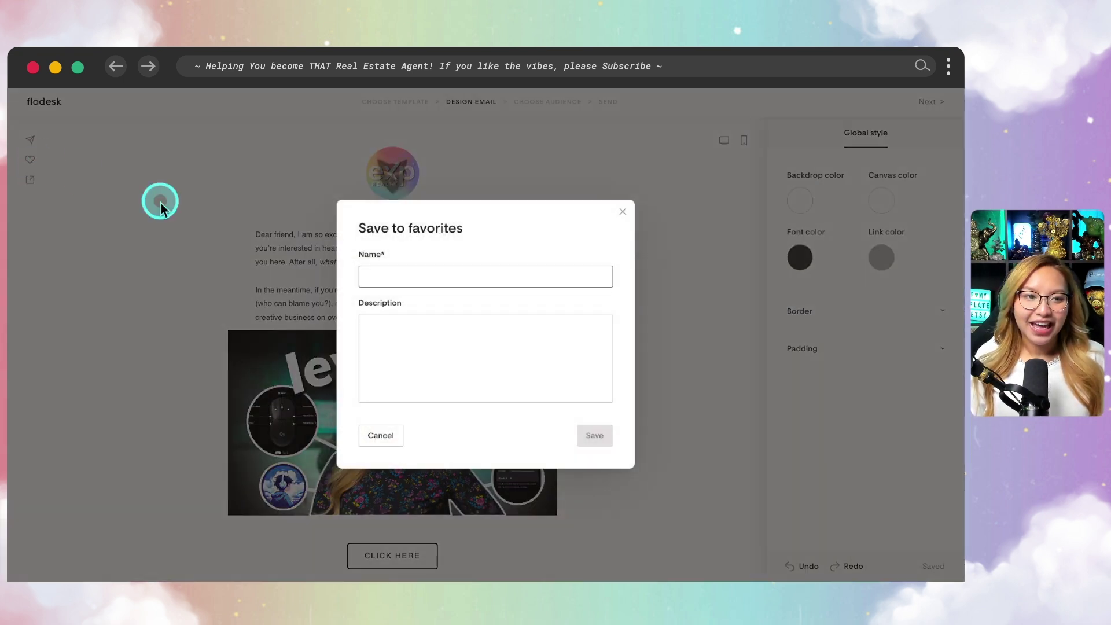
left_click(418, 274)
type("Test ema")
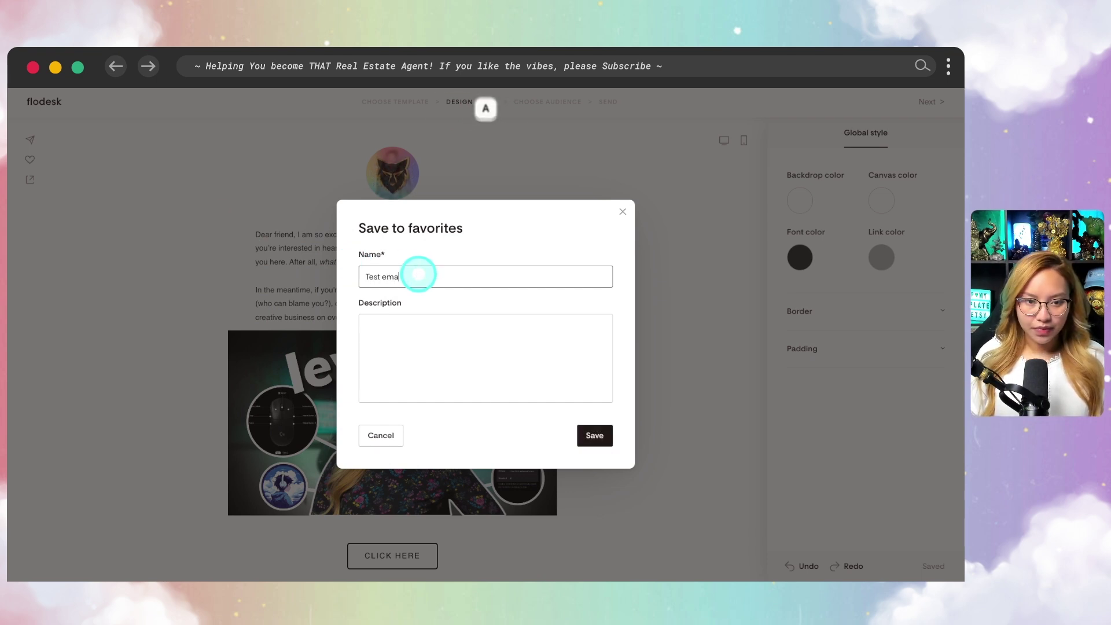
type("il template")
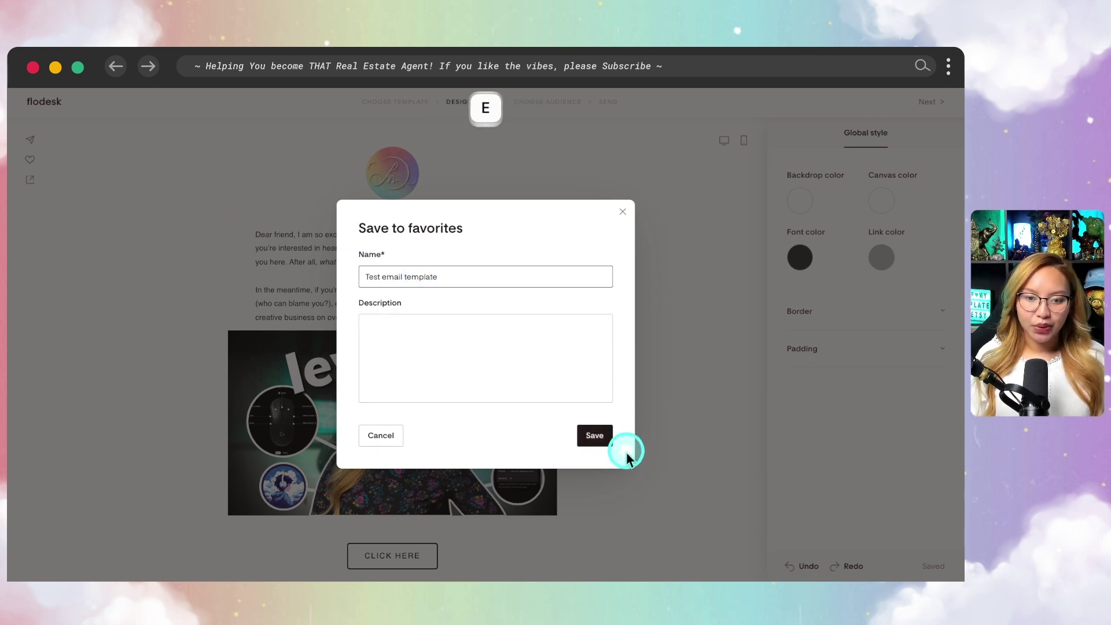
left_click(597, 437)
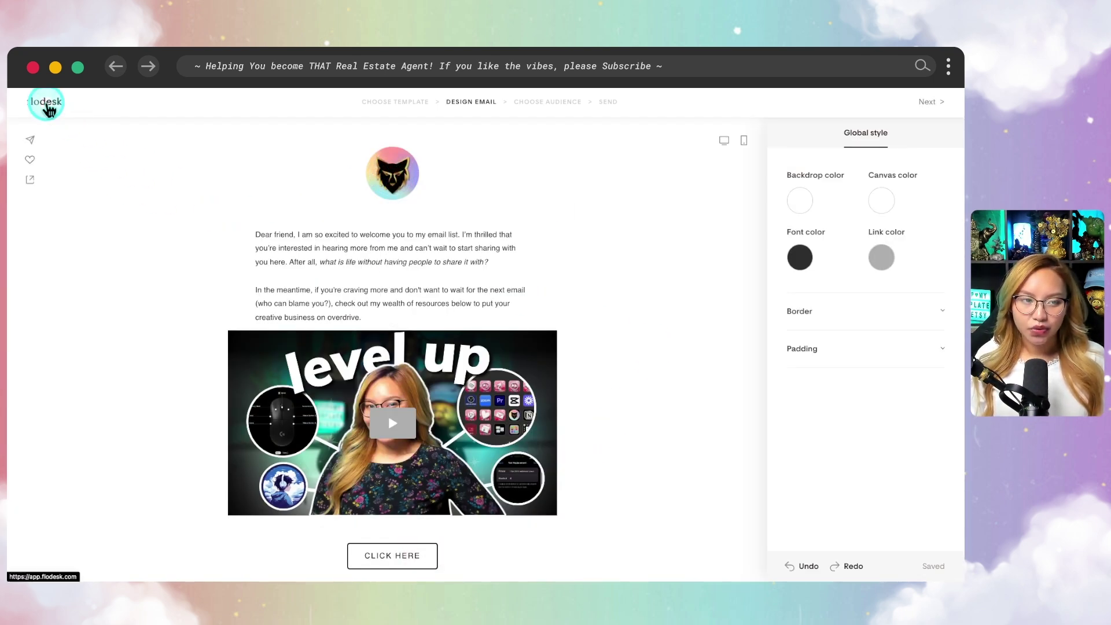
left_click(47, 104)
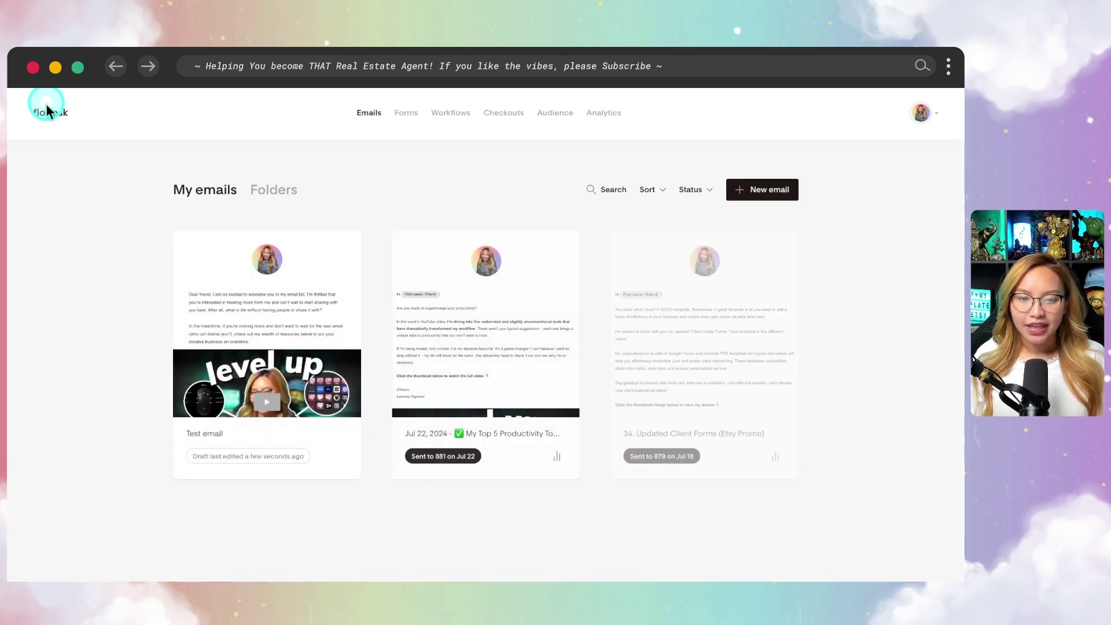
key("fn")
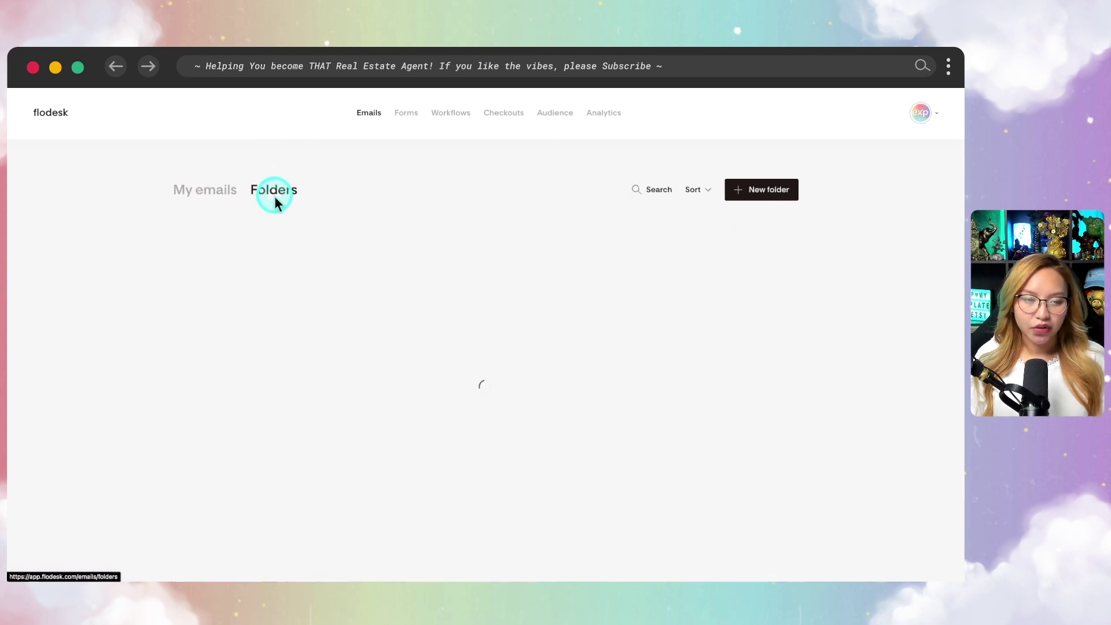
Start a new email in the Weekly Emails (YouTube Promo) folder and preview the favorite 'Test email template'.
scroll(825, 418, "down", 10)
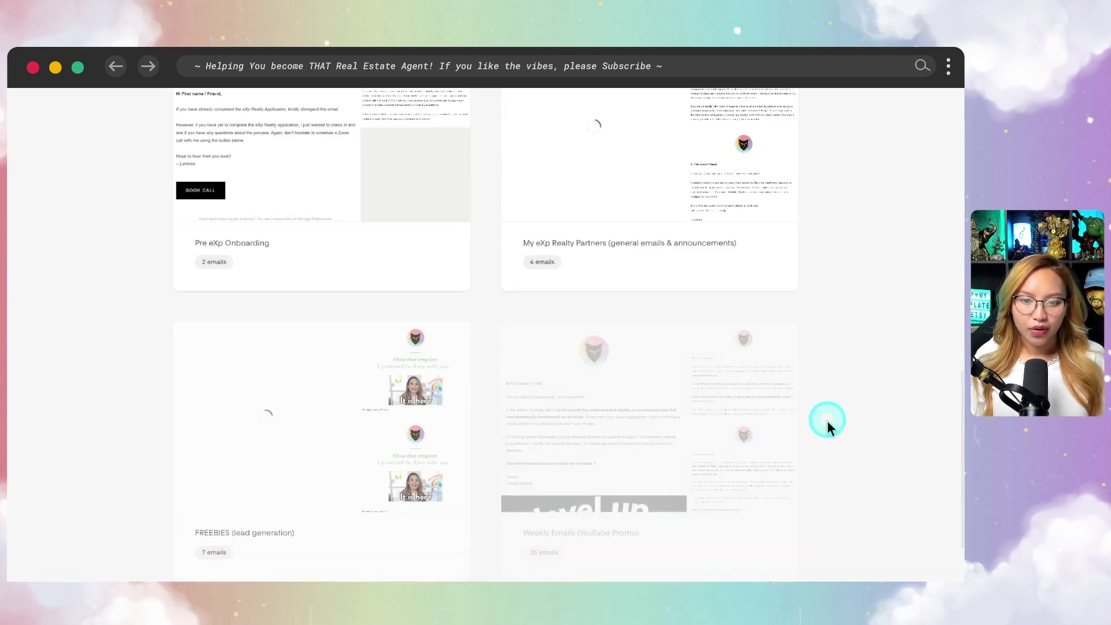
mouse_move(570, 347)
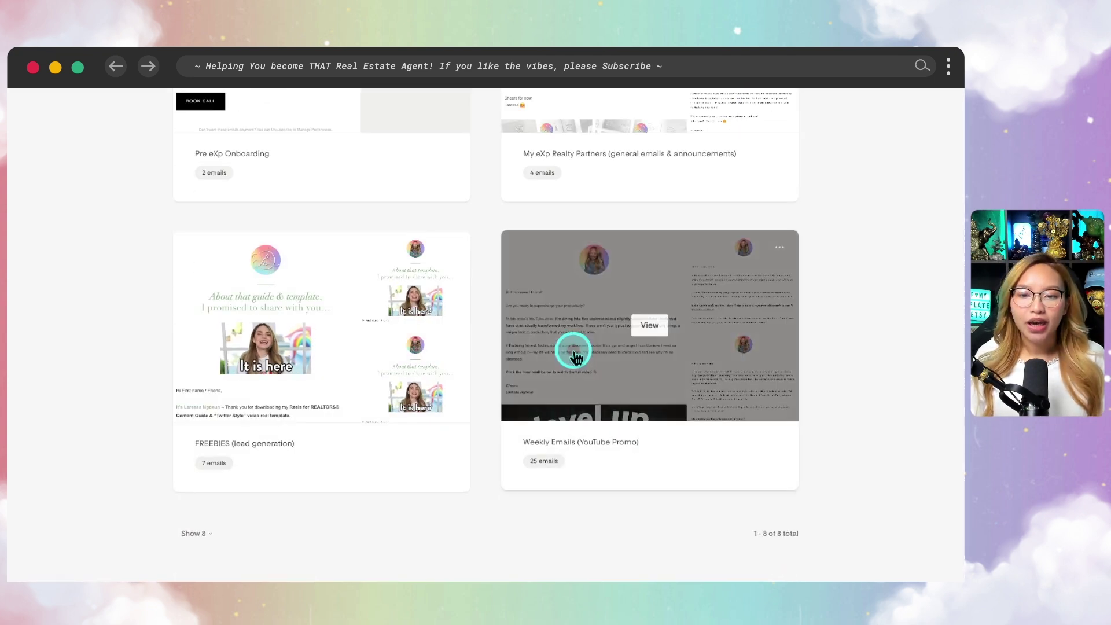
left_click(651, 330)
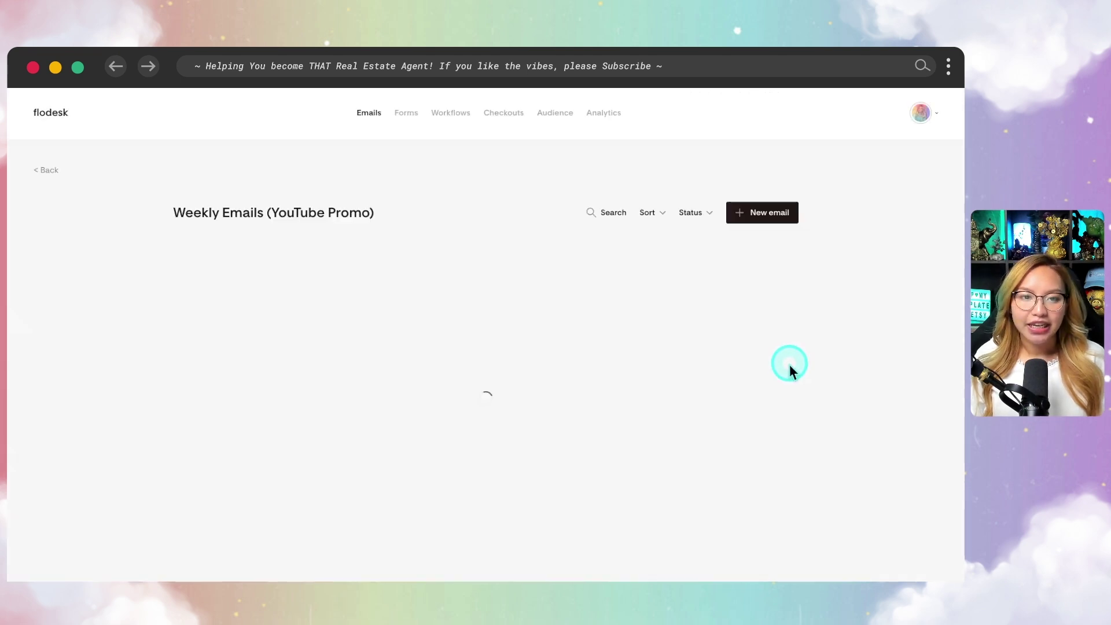
mouse_move(762, 369)
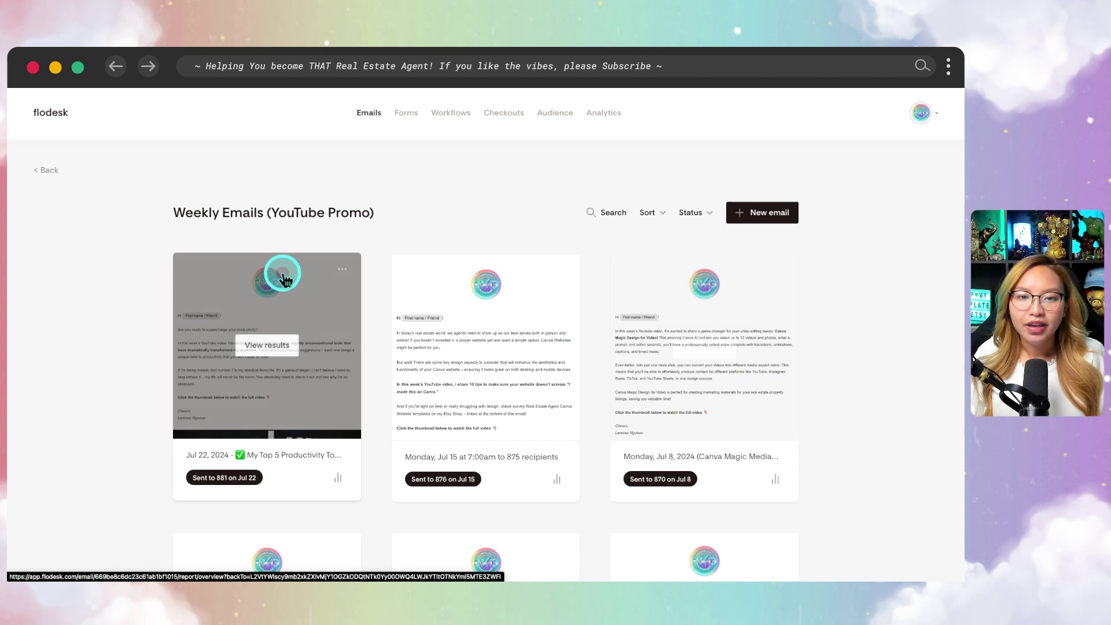
left_click(775, 213)
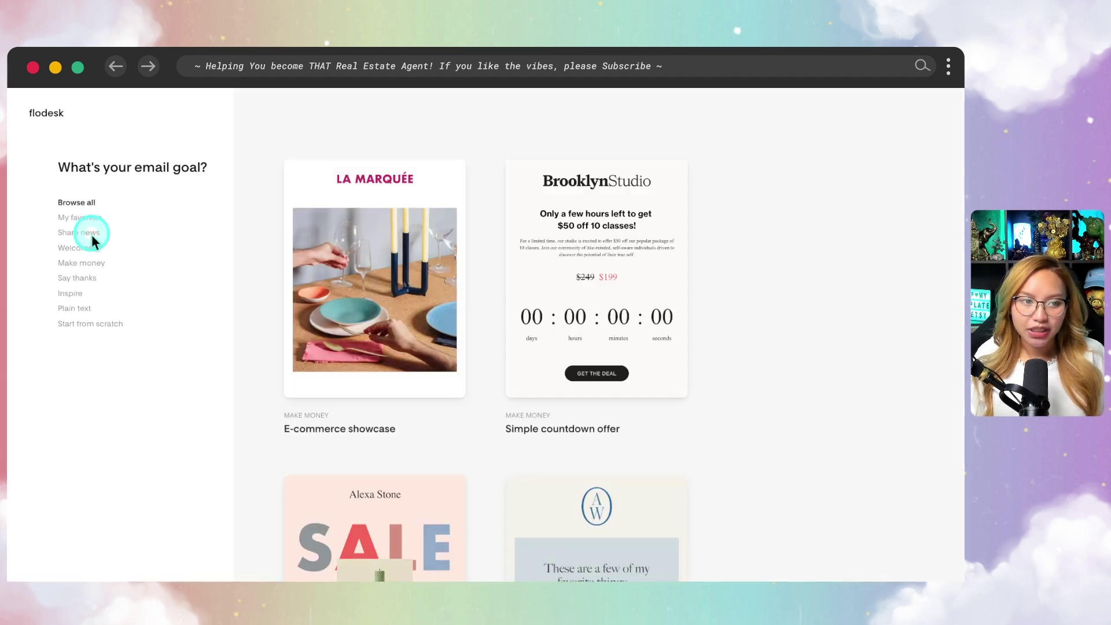
left_click(82, 219)
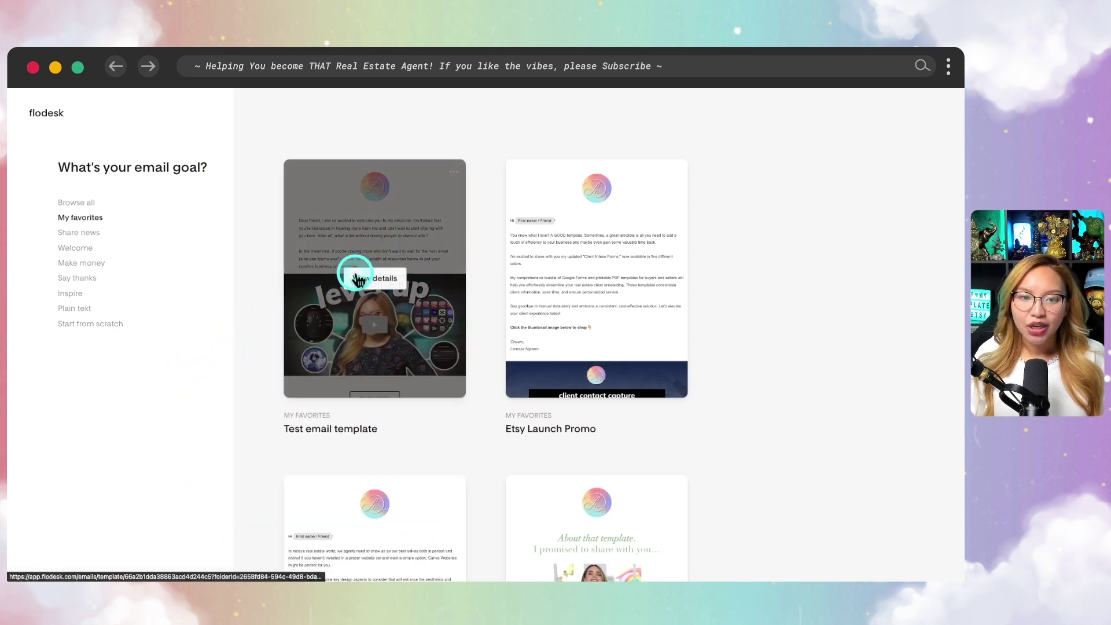
left_click(375, 279)
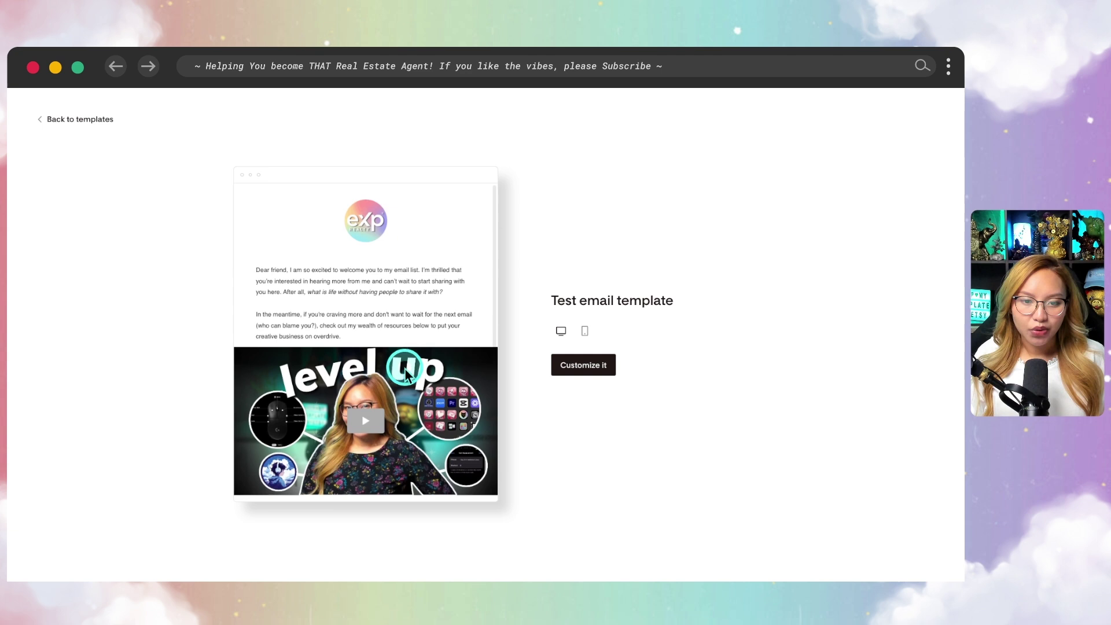
Customize the template into a new email and fill the video's play button red (#F93E31).
left_click(576, 368)
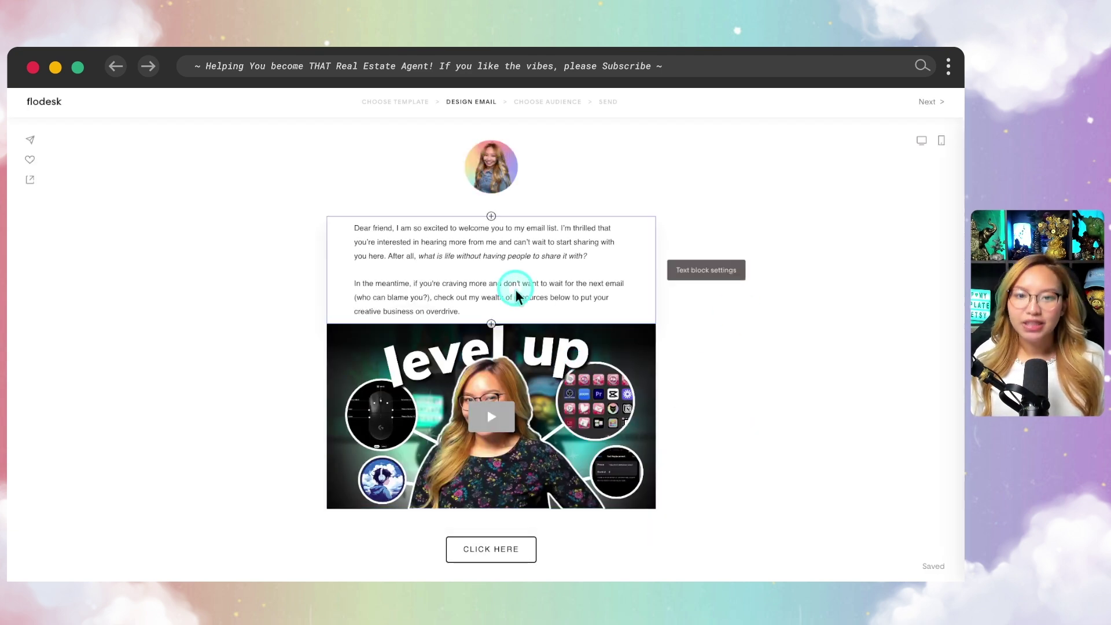
left_click(537, 296)
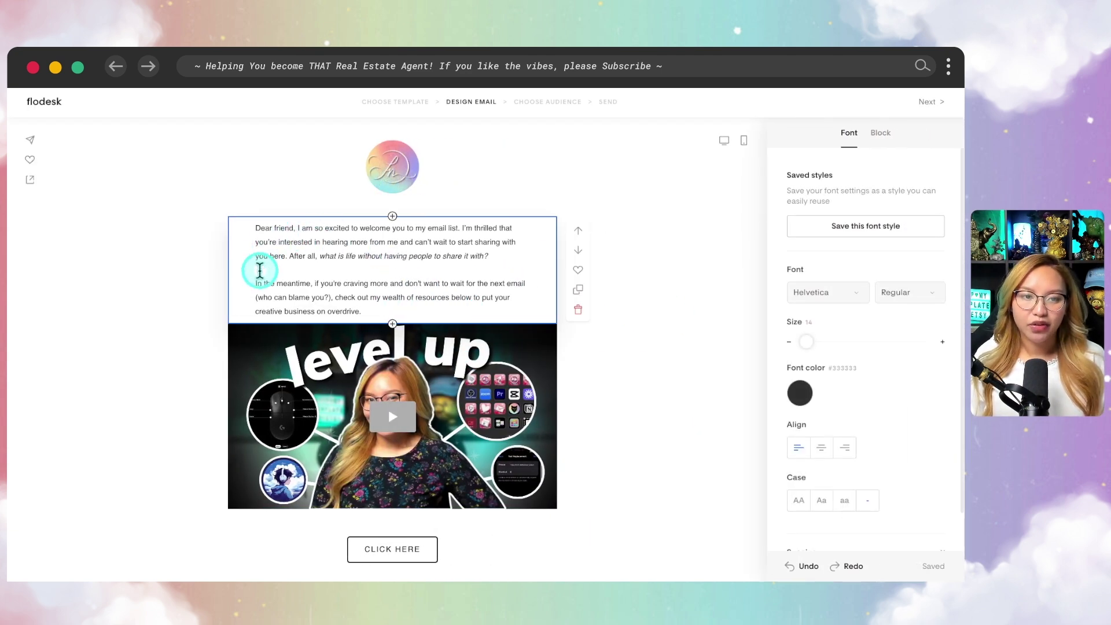
left_click(448, 376)
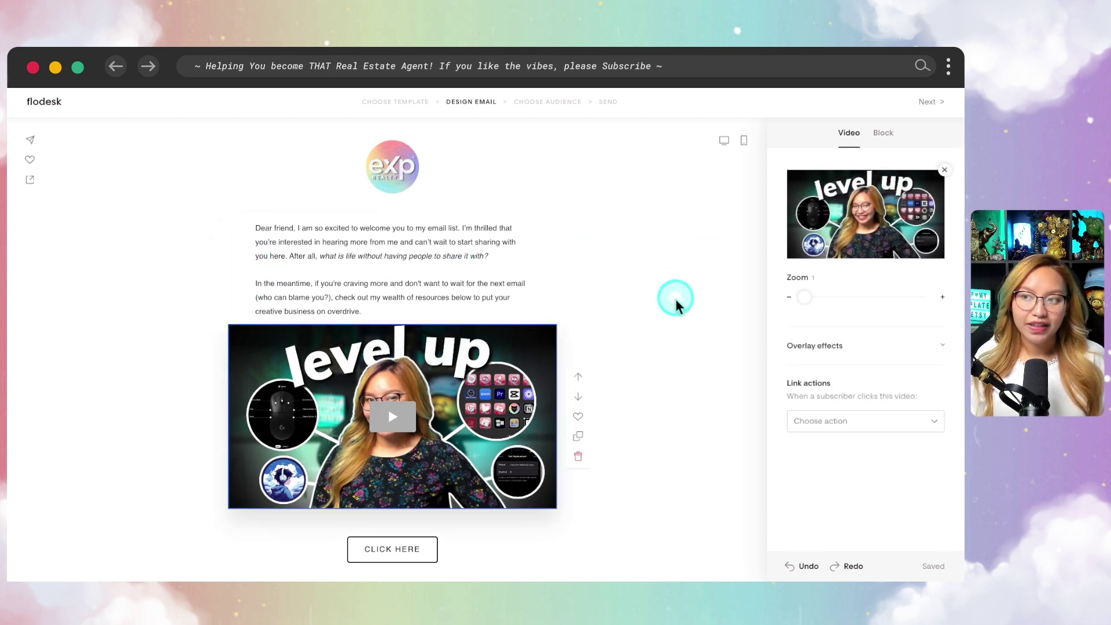
left_click(409, 428)
left_click(807, 263)
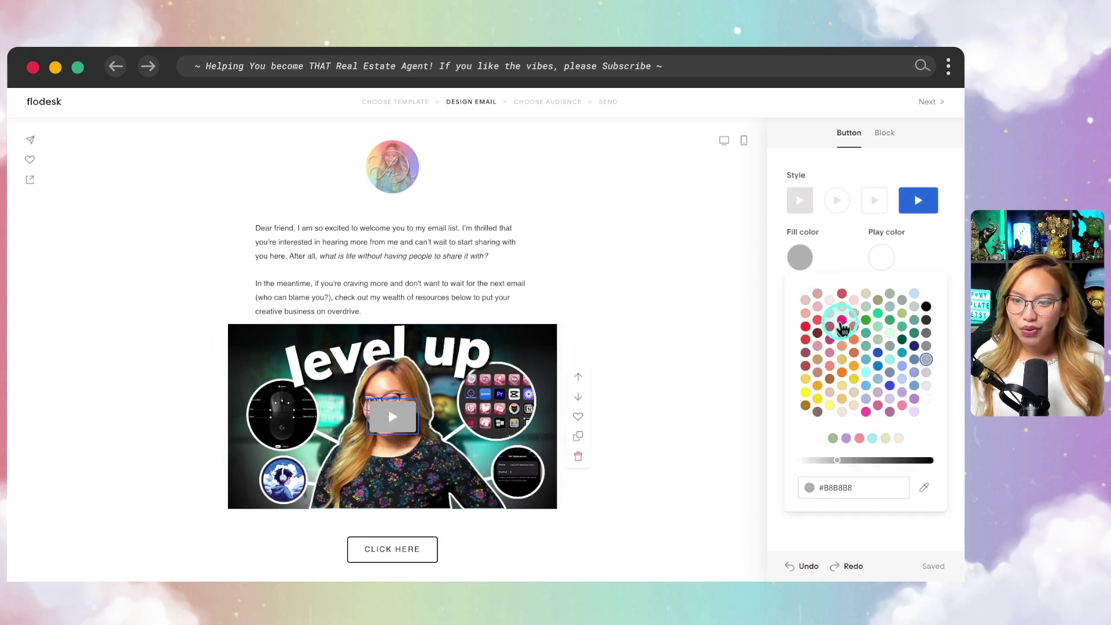
left_click(807, 327)
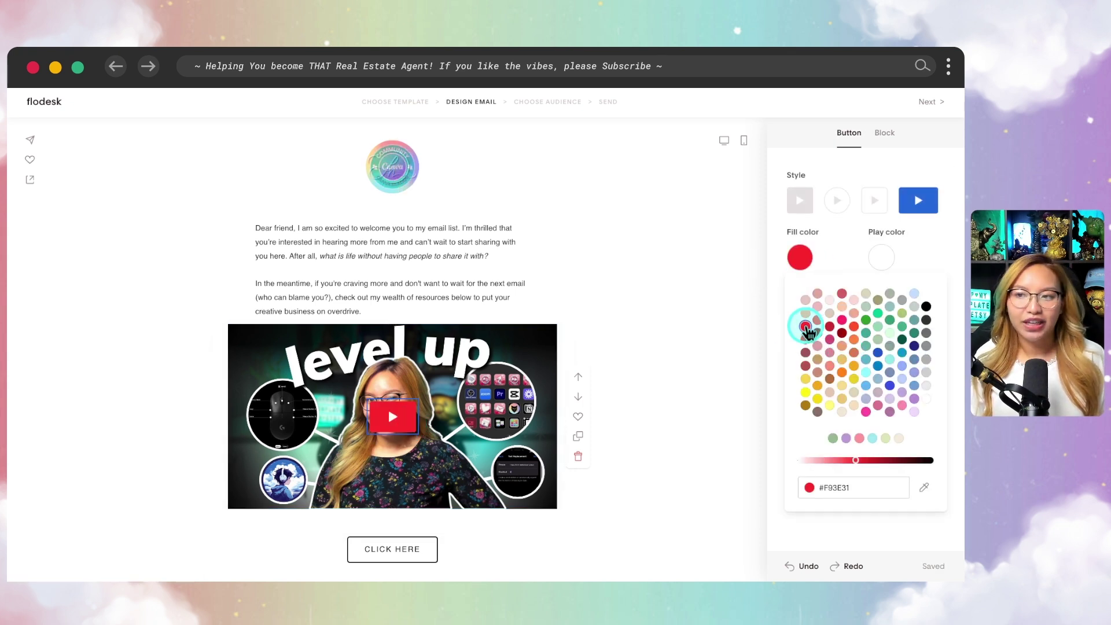
left_click(658, 275)
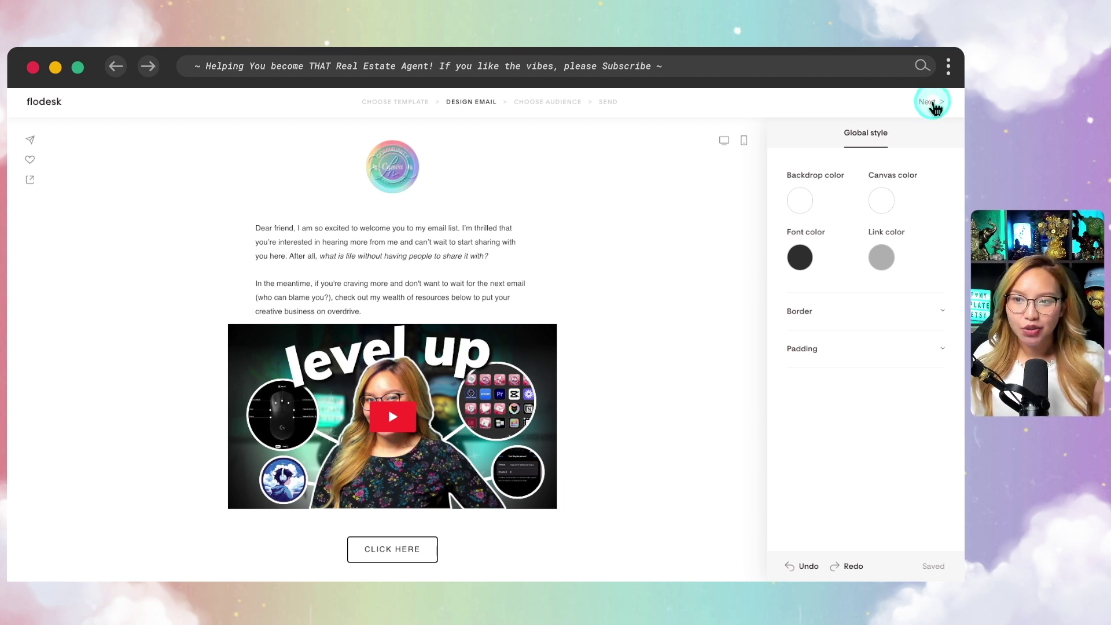
Keep the subject line and include the All subscribers segment (885 recipients) as the audience.
left_click(931, 102)
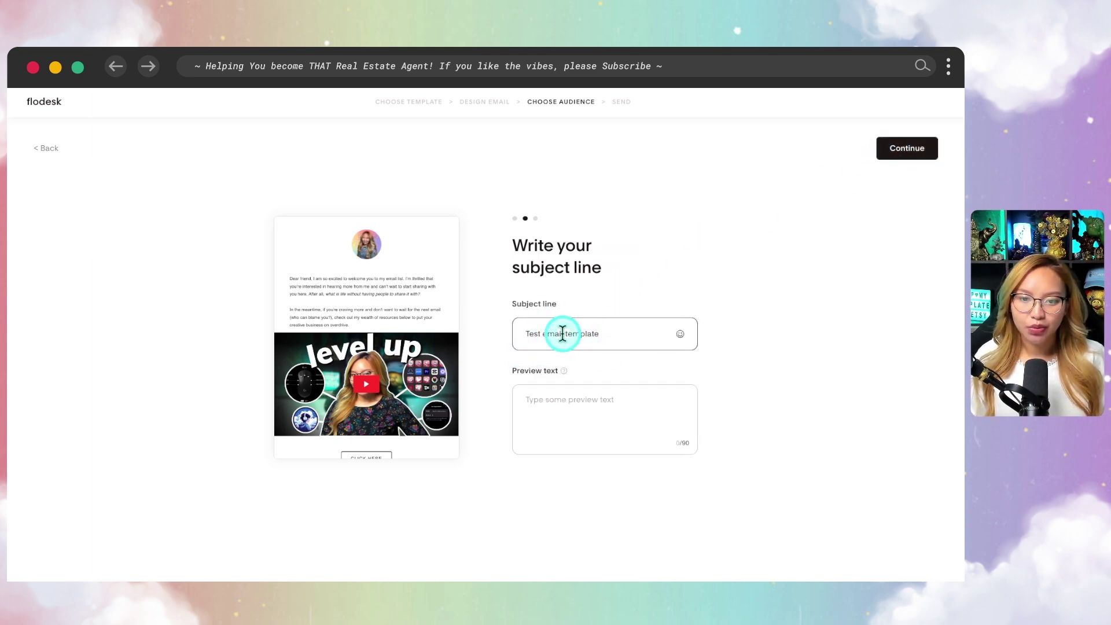
left_click(681, 336)
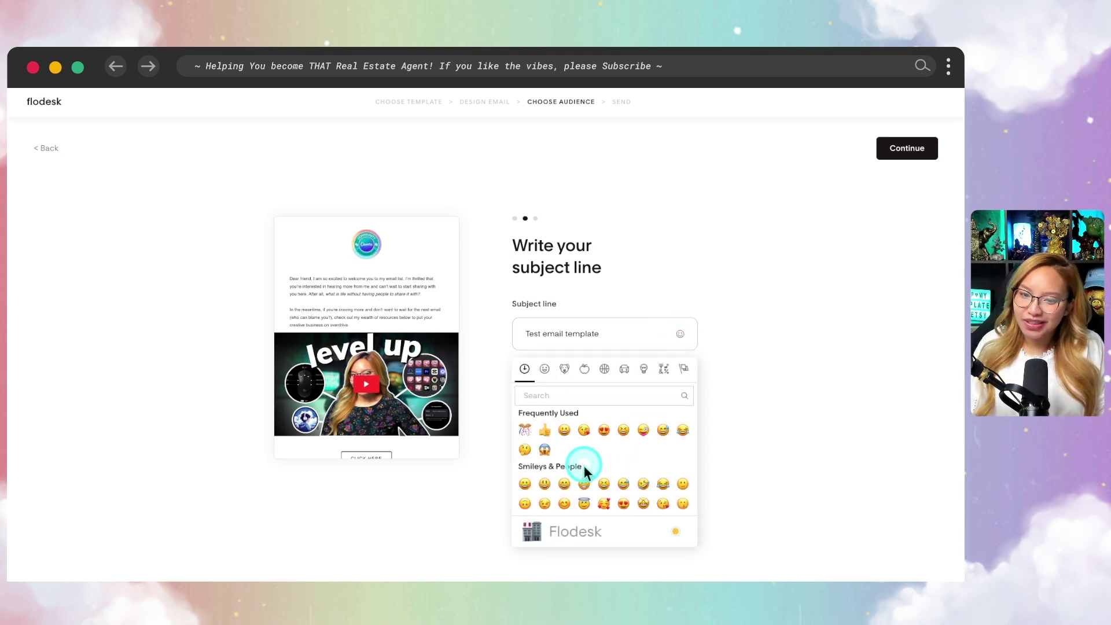
left_click(675, 291)
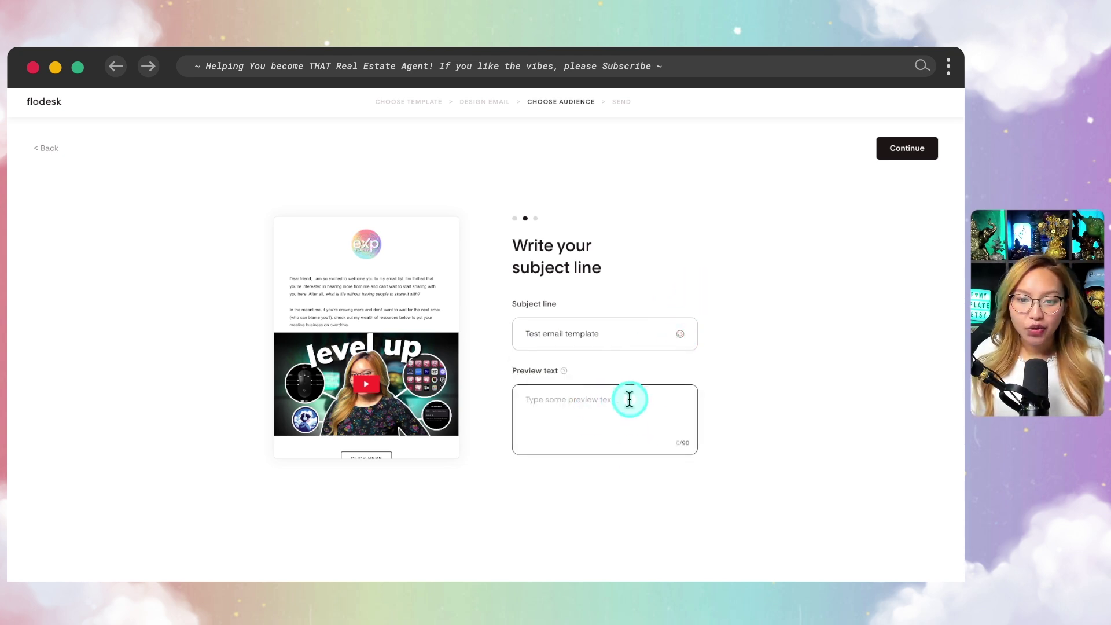
key("fn")
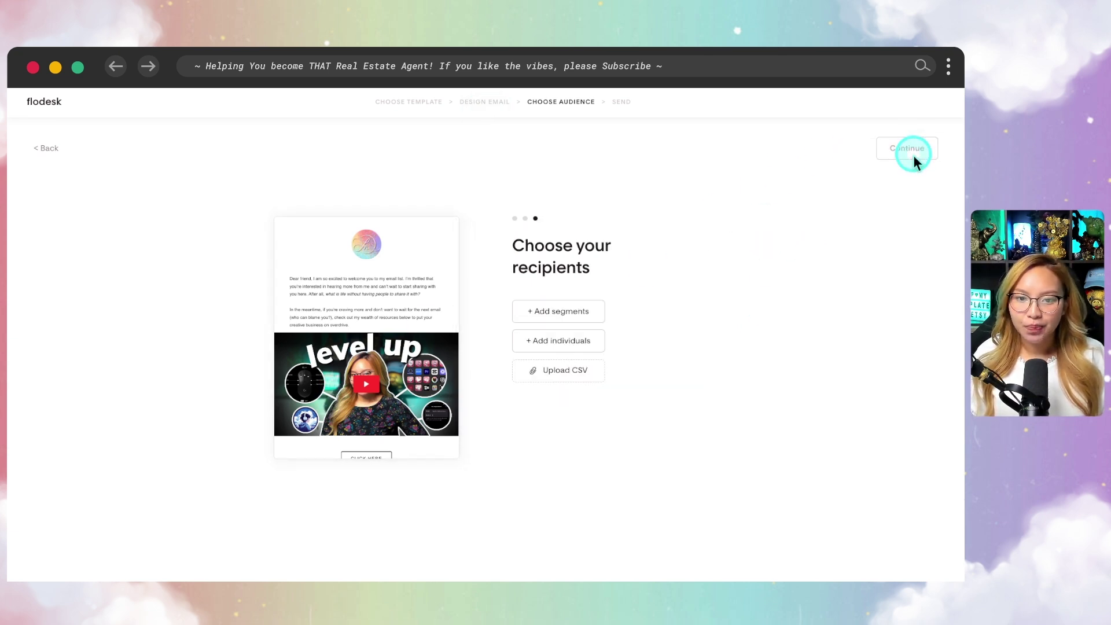
left_click(598, 318)
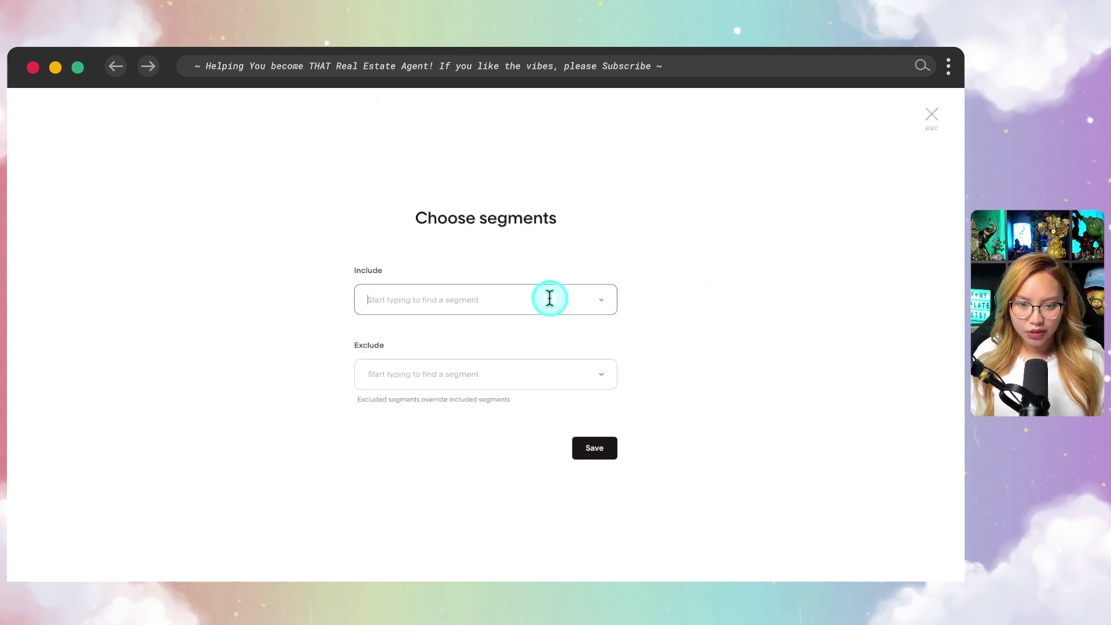
left_click(550, 298)
type("s")
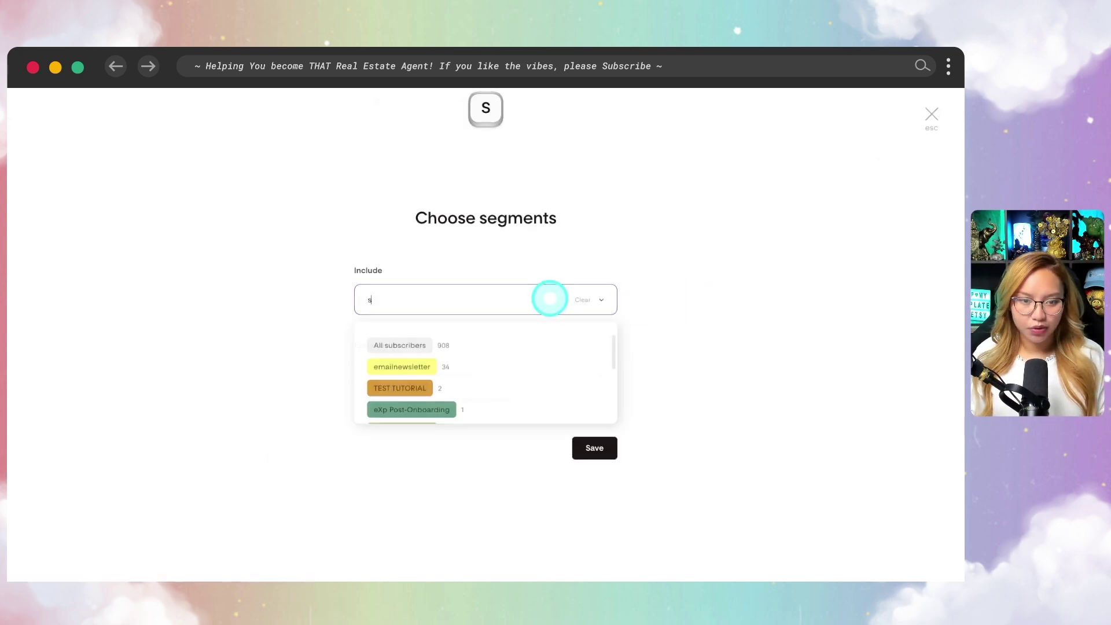
left_click(413, 347)
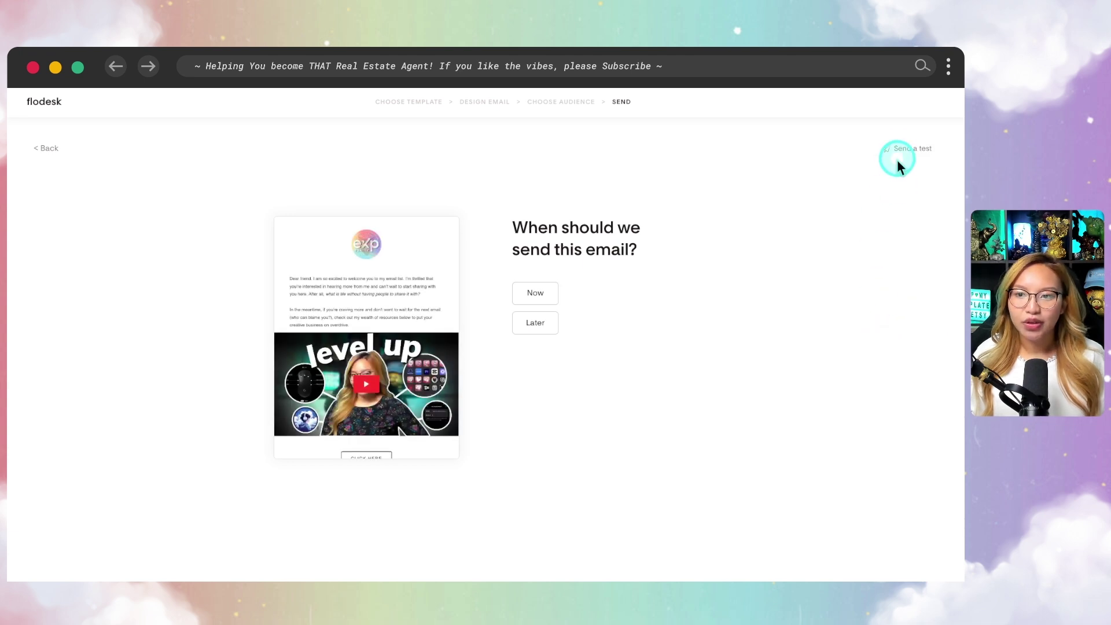
Schedule the email to send later, with July 27 as the send date, and open the time choices.
key("fn")
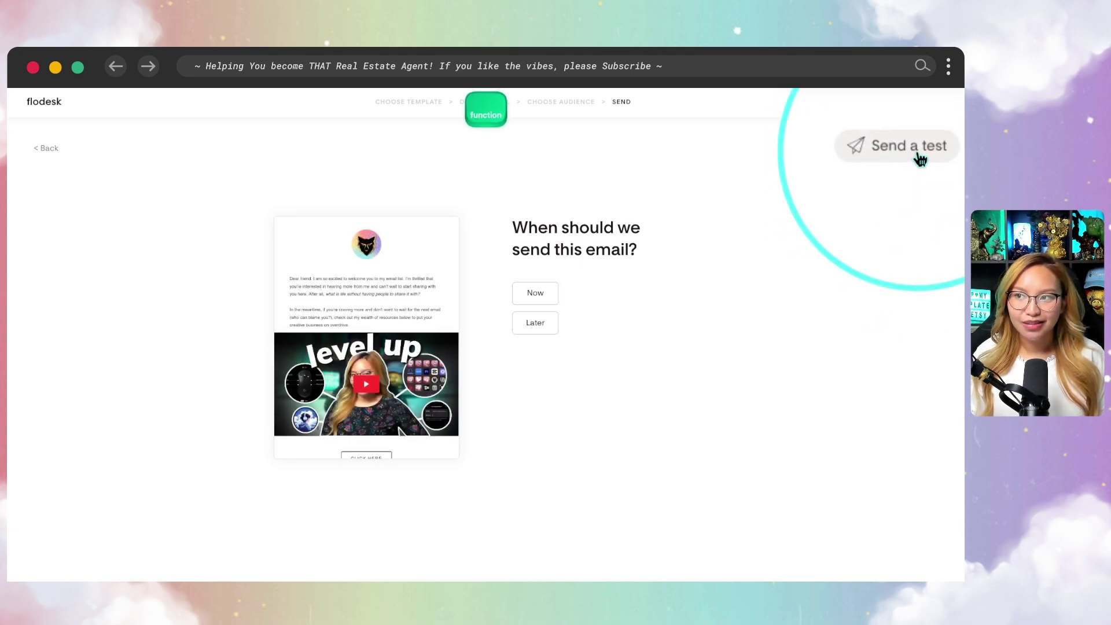
left_click(888, 213)
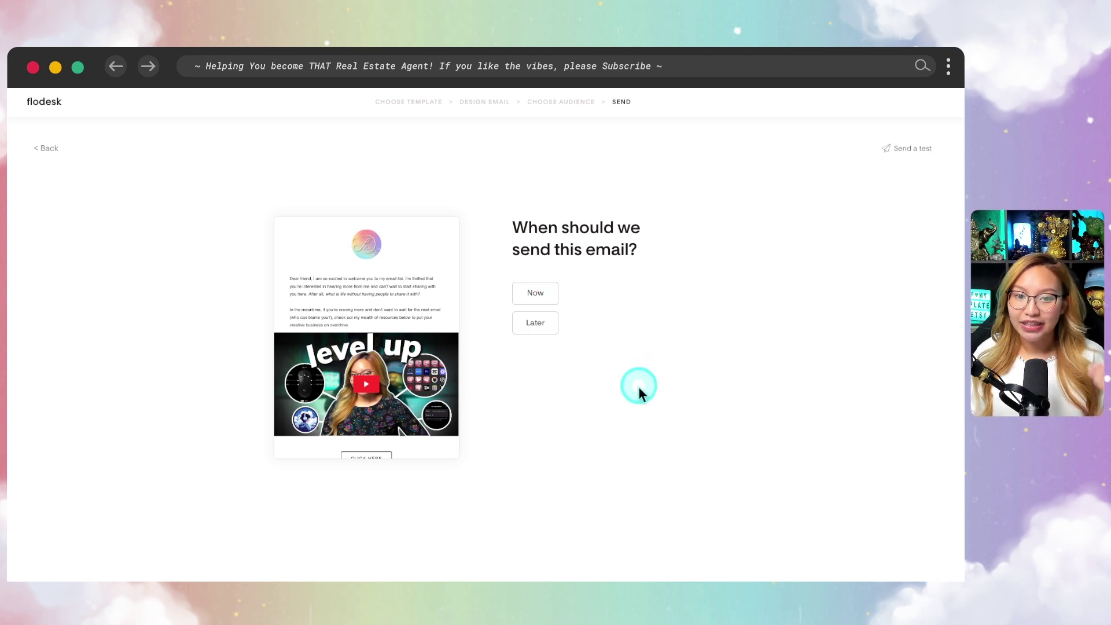
left_click(536, 324)
key("fn")
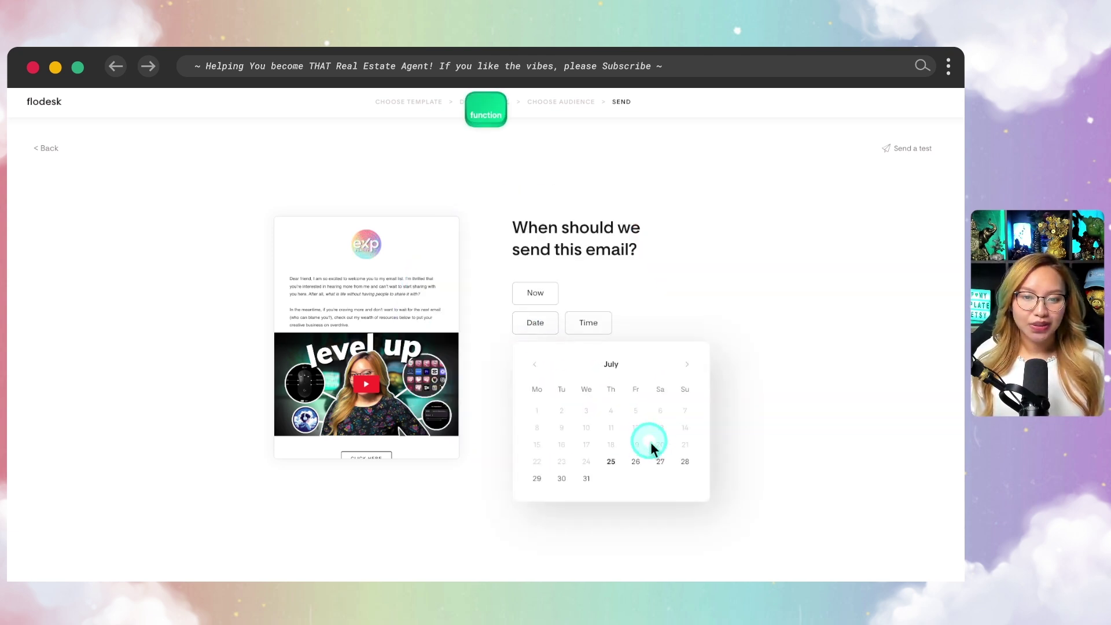
left_click(661, 463)
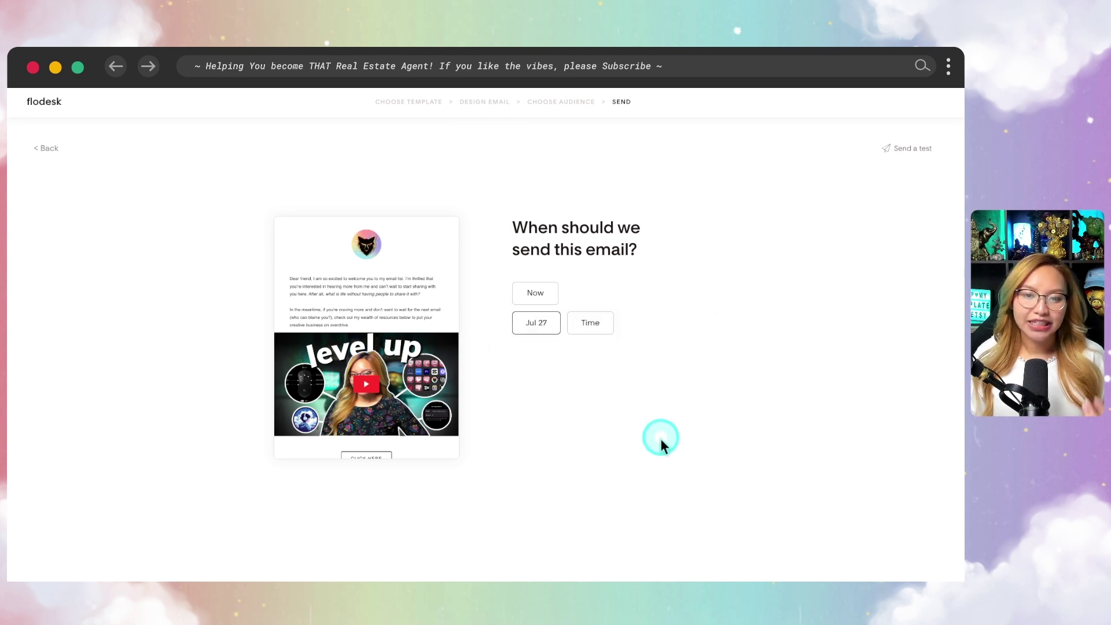
left_click(592, 327)
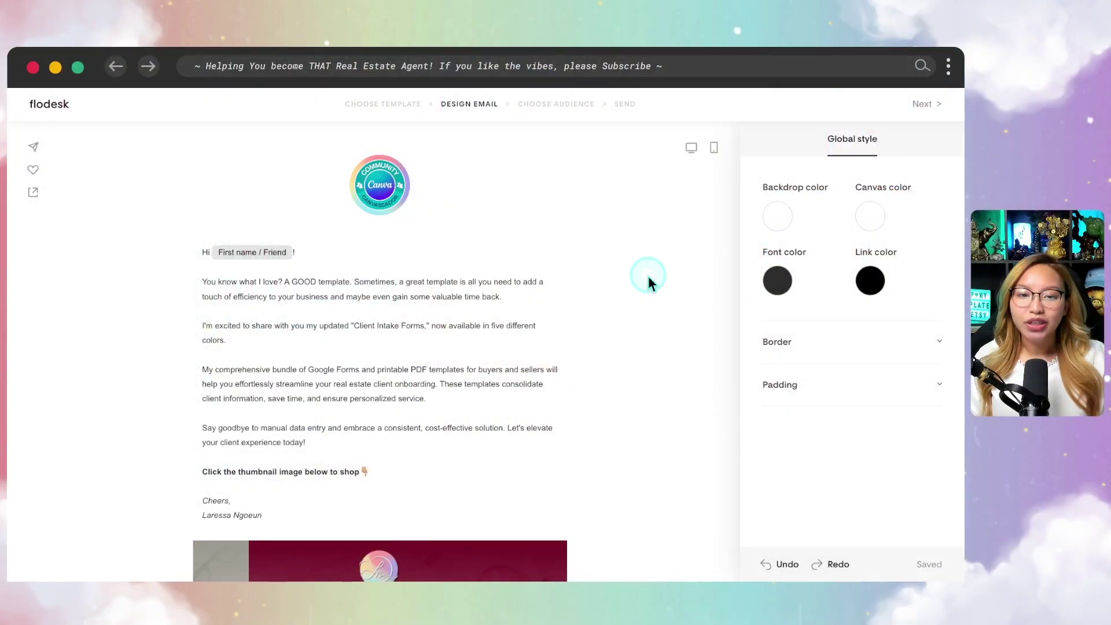
Scroll down the email and select the client contact capture image block.
scroll(446, 347, "down", 3)
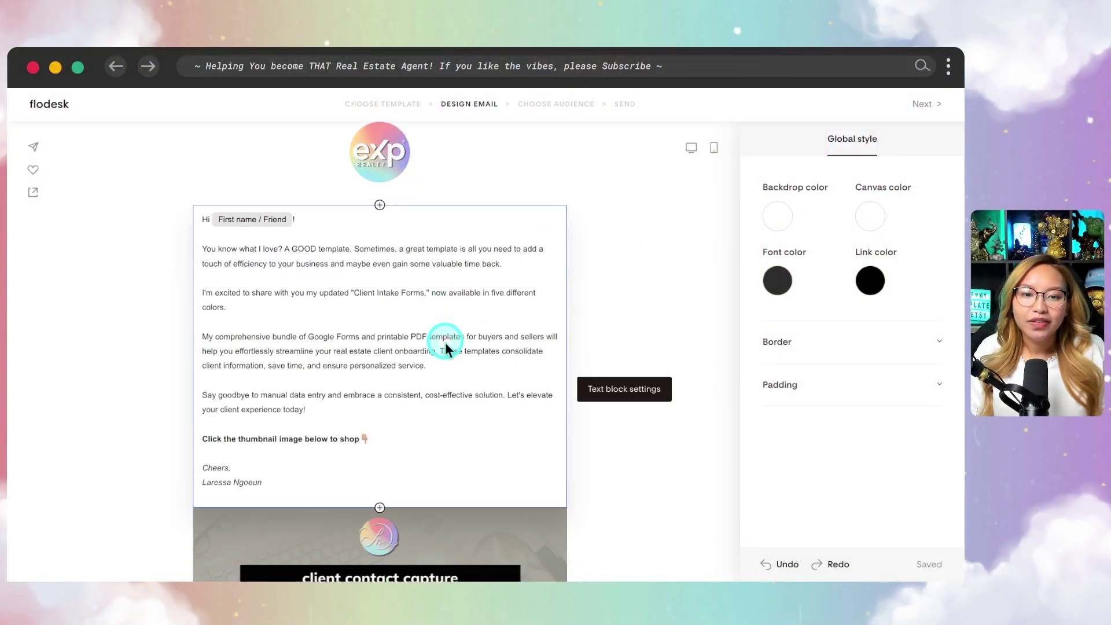
scroll(495, 393, "down", 6)
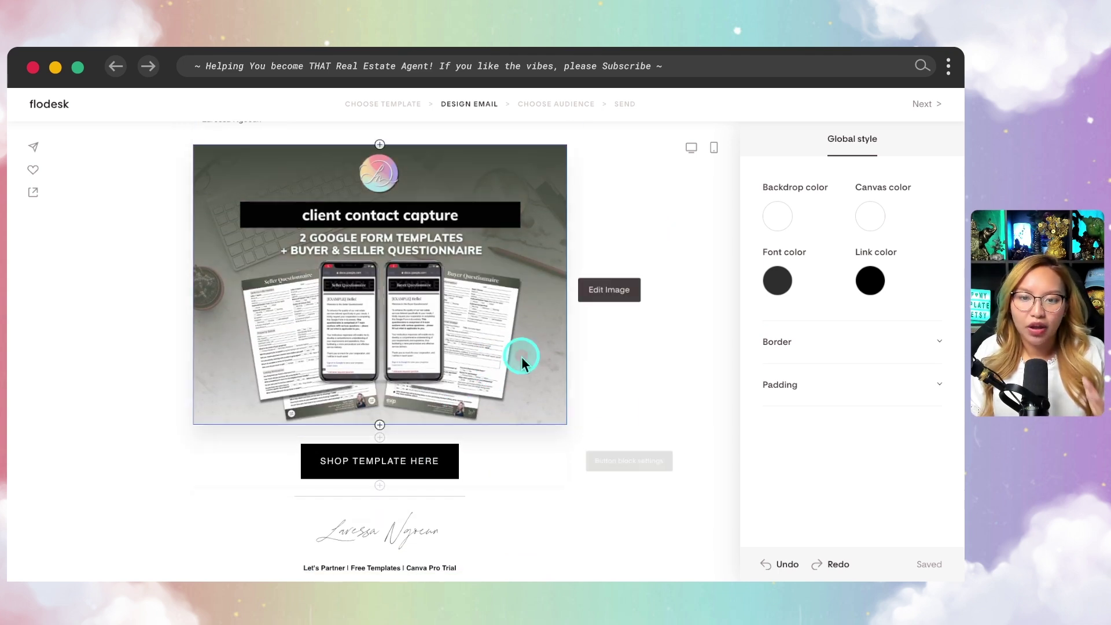
scroll(521, 360, "up", 8)
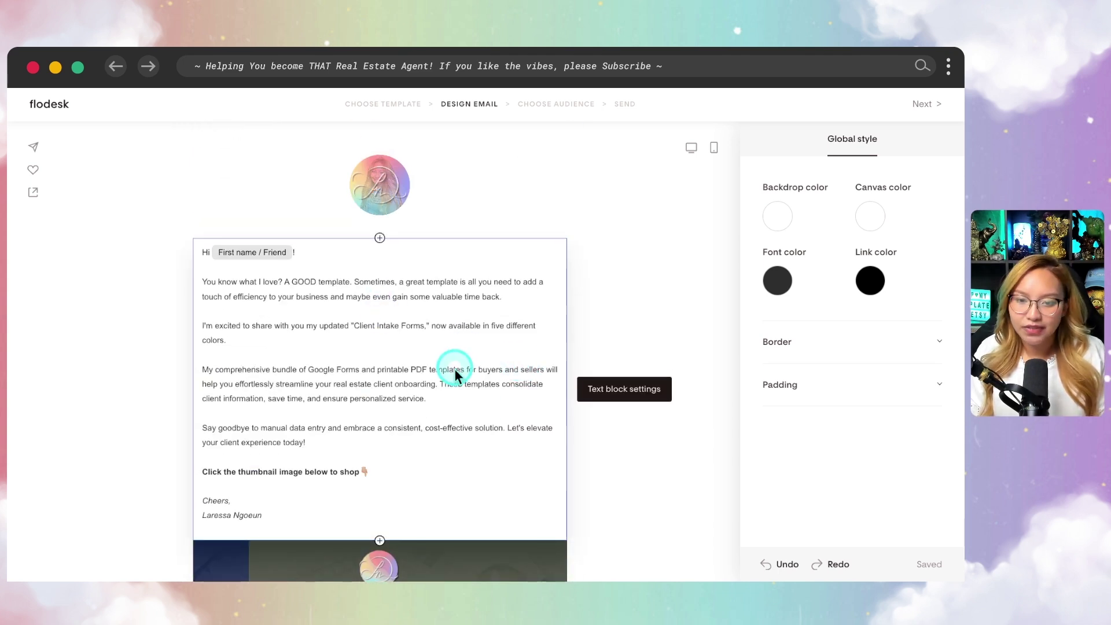
scroll(458, 373, "down", 5)
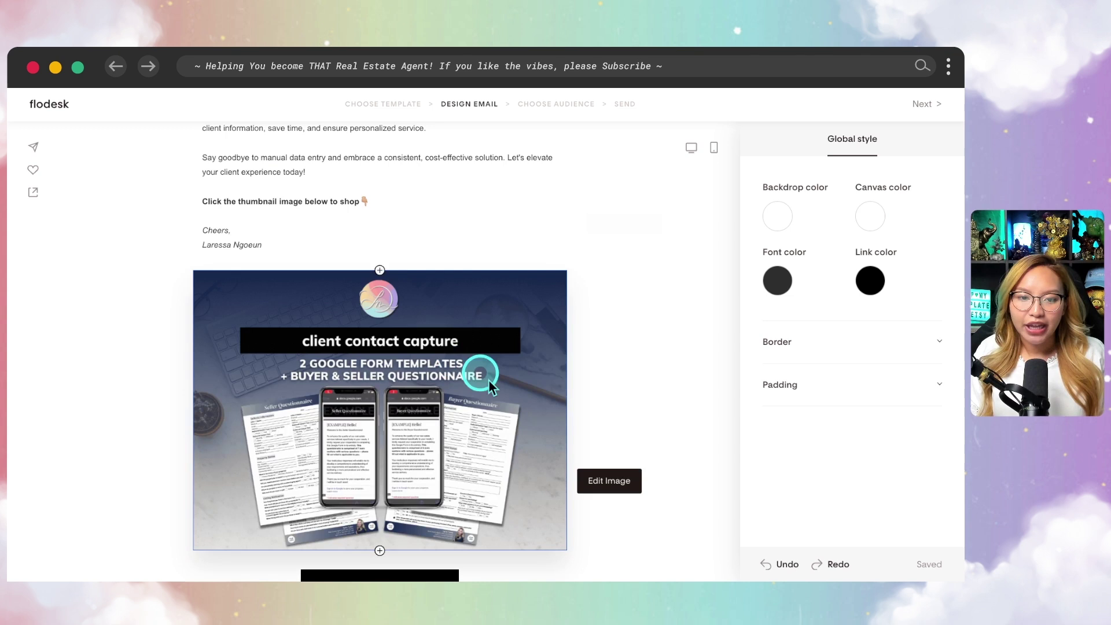
scroll(477, 437, "down", 1)
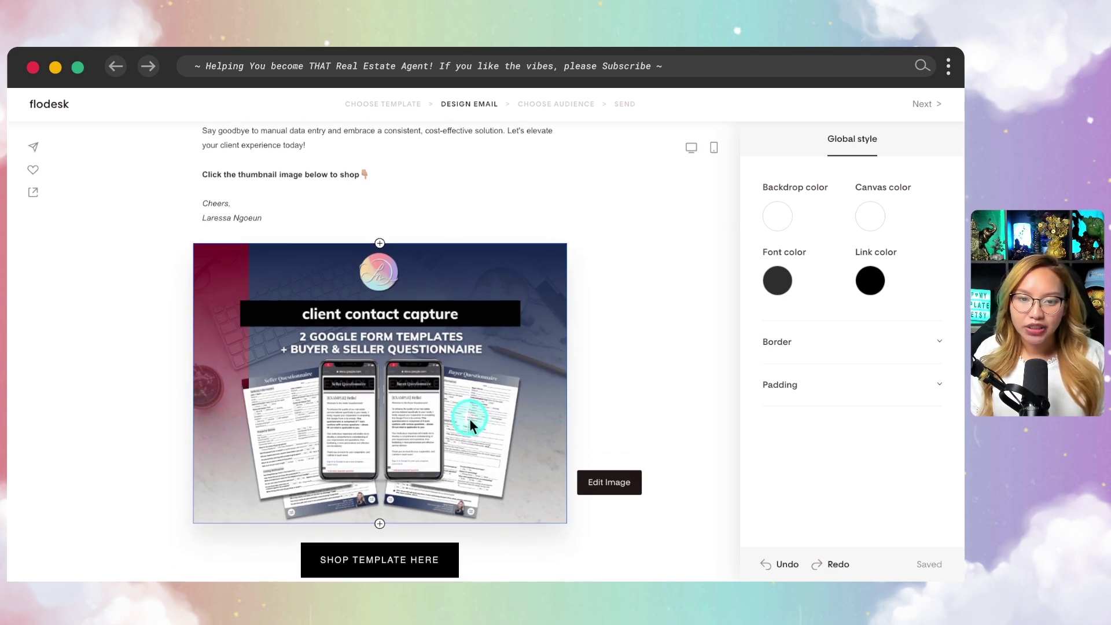
left_click(470, 419)
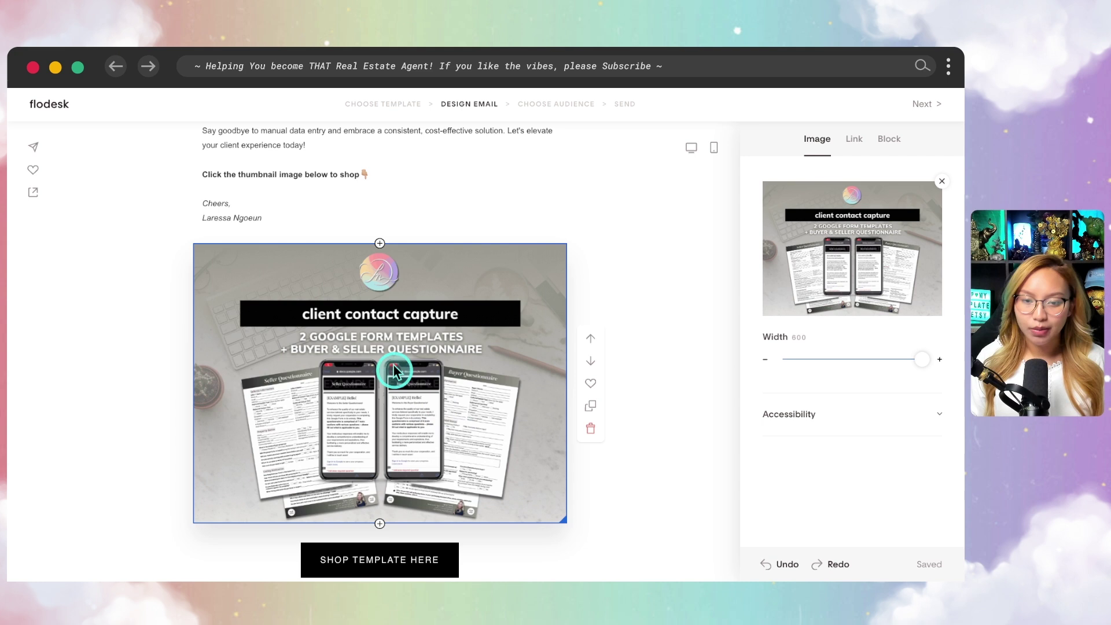
Insert an empty image block above the client contact capture image and select it.
left_click(395, 201)
left_click(381, 243)
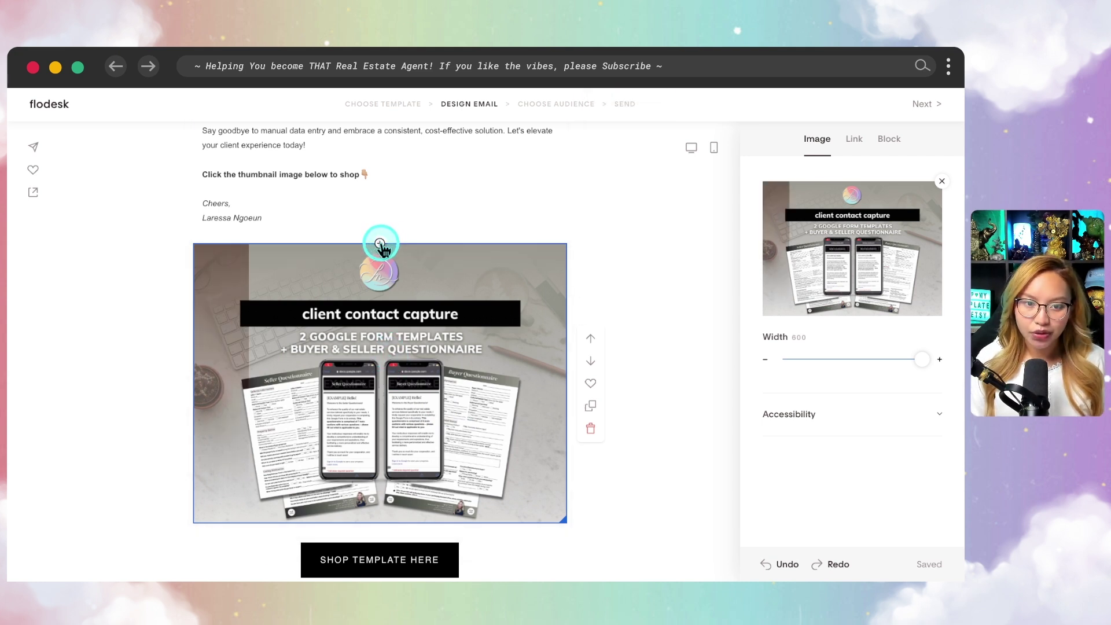
left_click(380, 243)
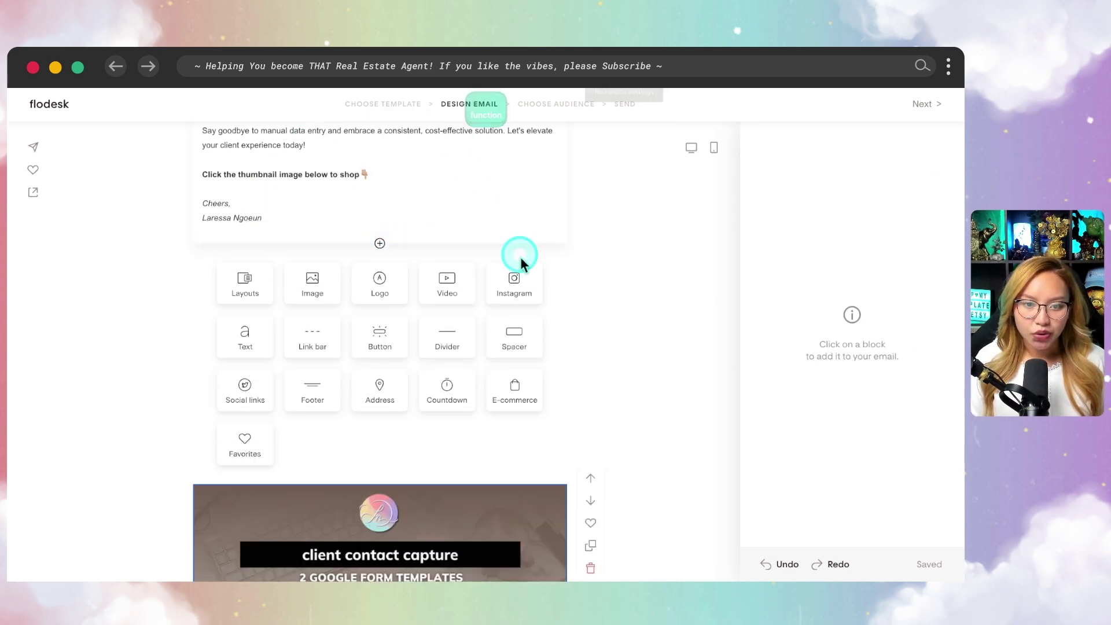
left_click(323, 289)
scroll(620, 345, "down", 2)
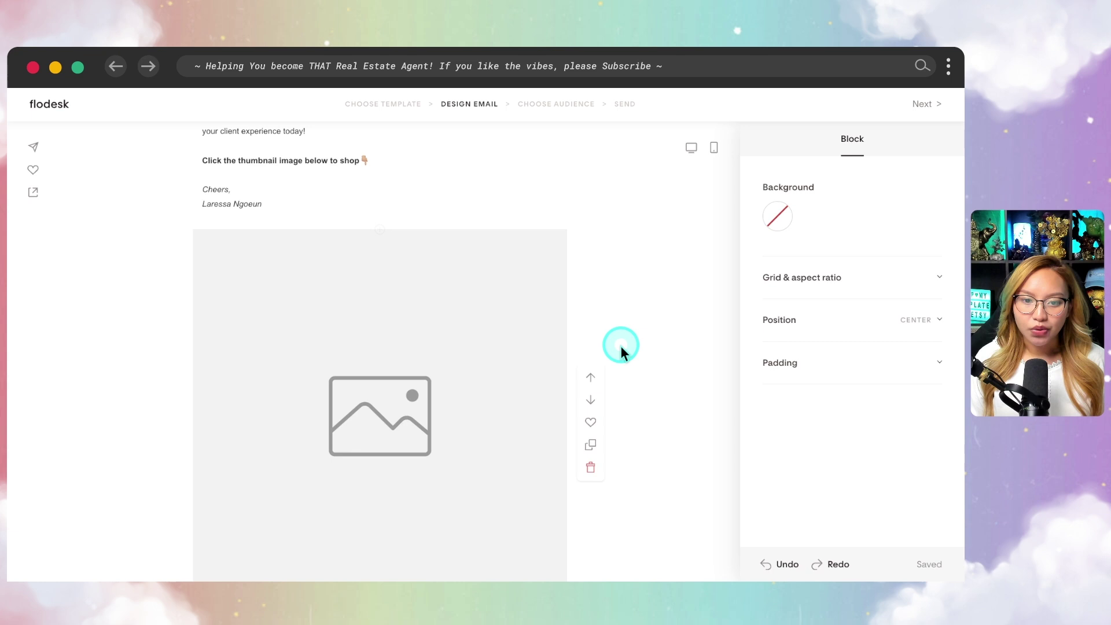
left_click(398, 312)
scroll(428, 312, "up", 1)
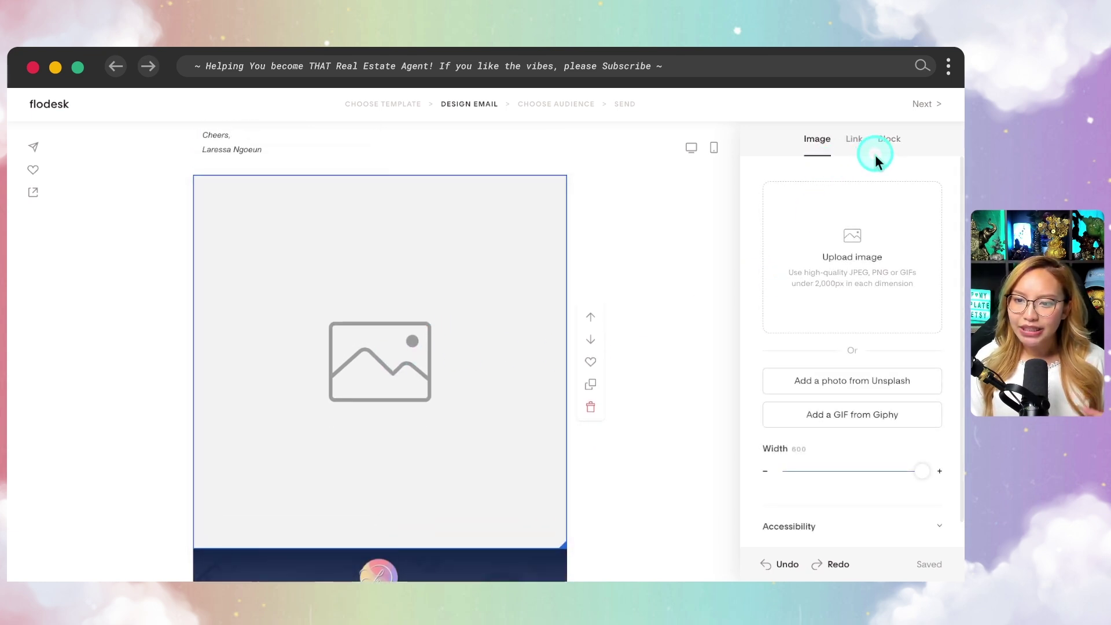
Try 2, 3 and 4 grid columns, then set 1 column, 3:2 Horizontal ratio, one image.
left_click(888, 140)
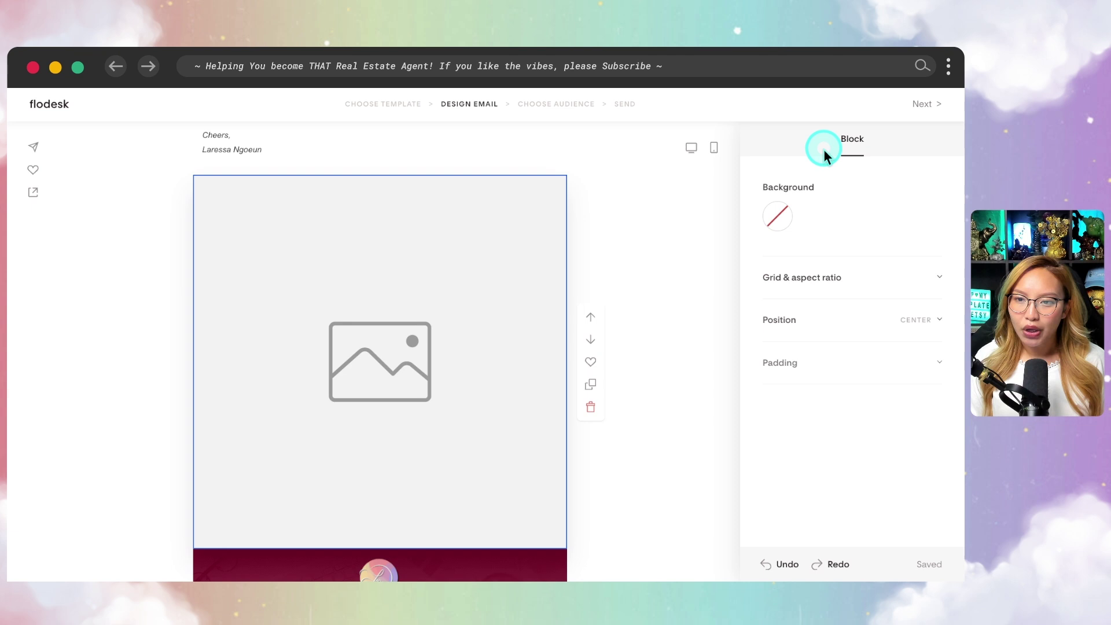
left_click(841, 281)
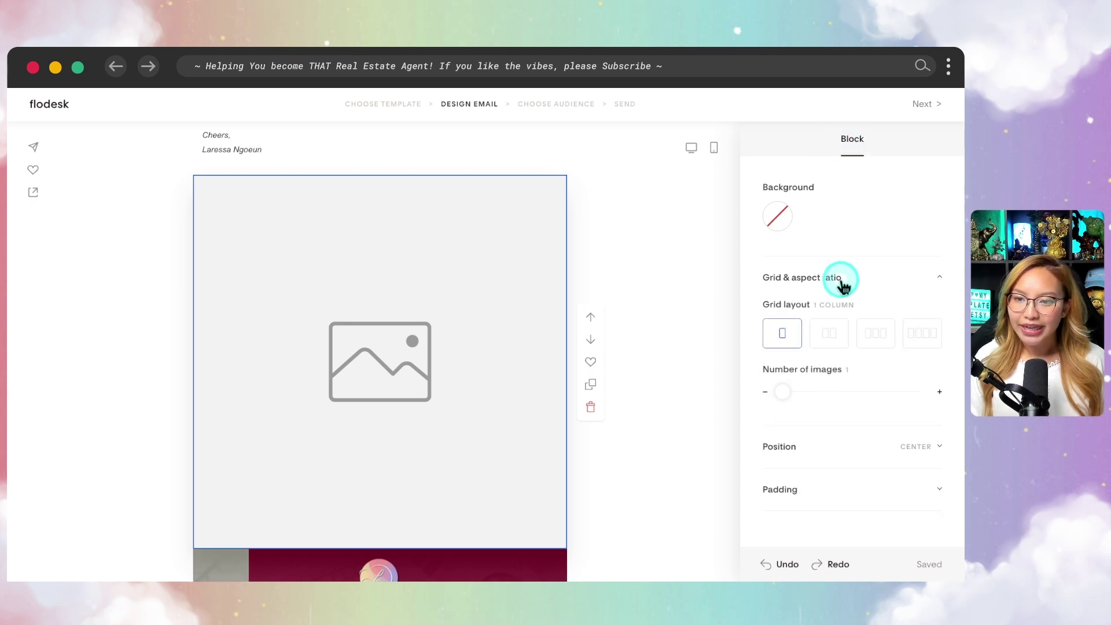
left_click(830, 336)
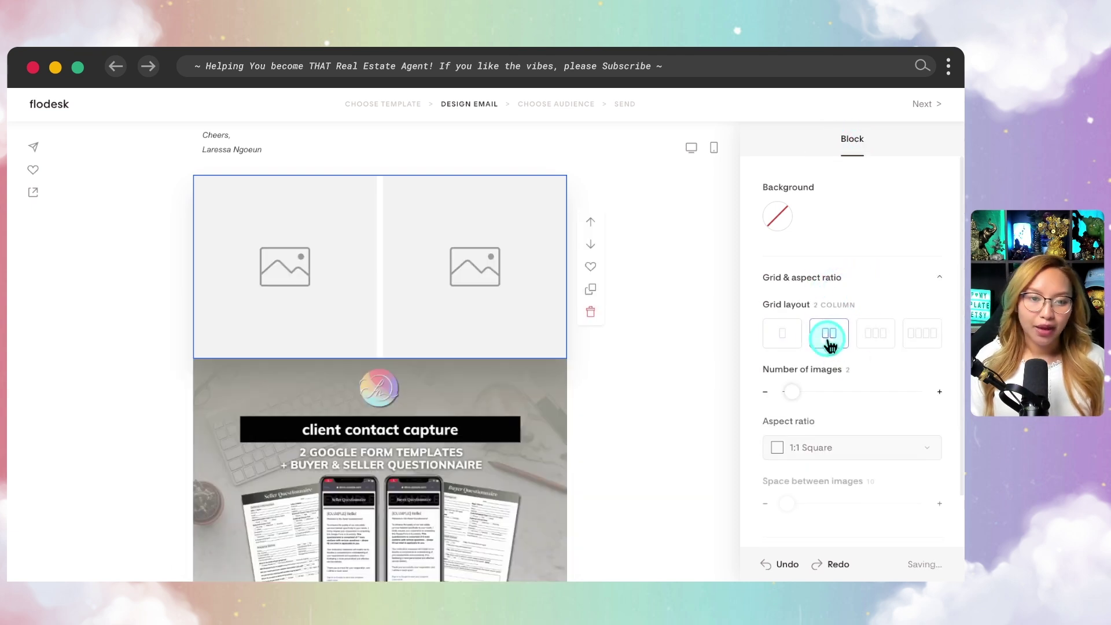
left_click(874, 334)
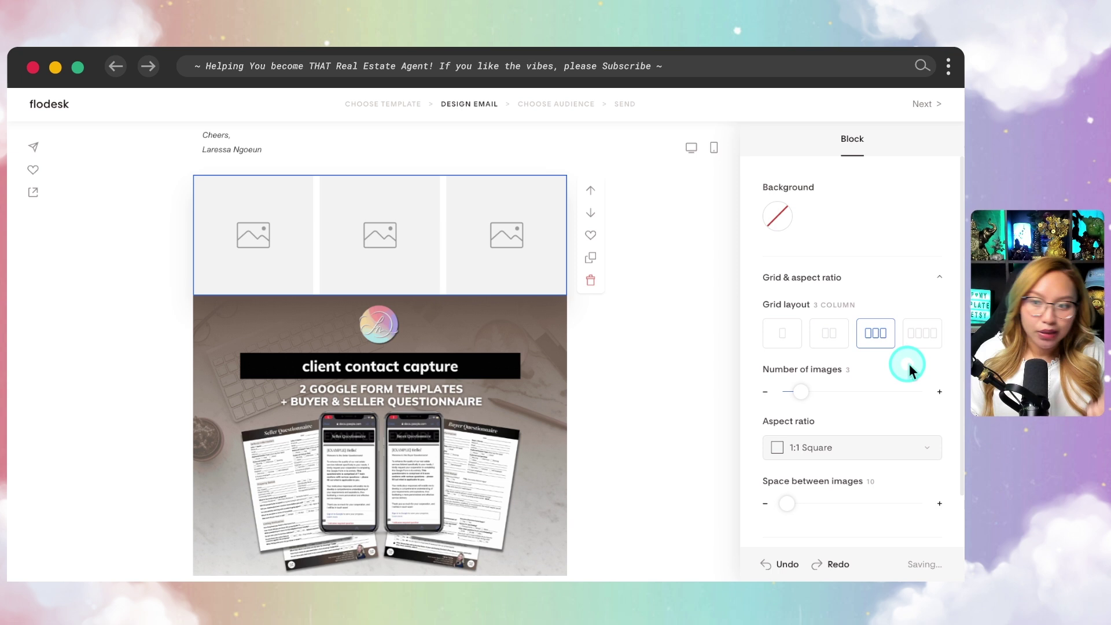
left_click(922, 336)
left_click(784, 334)
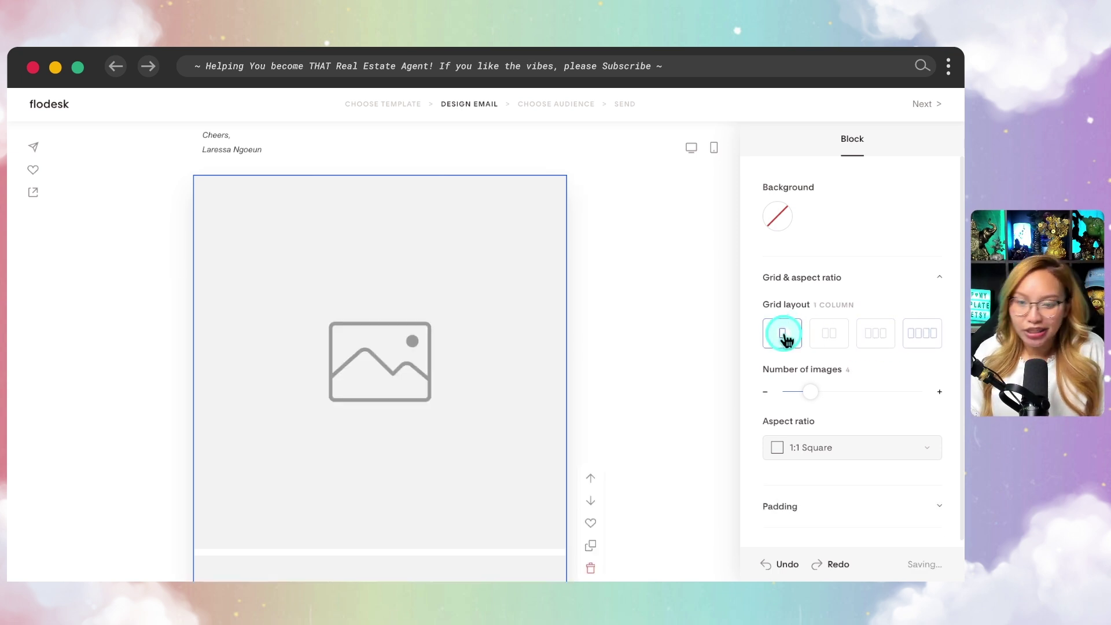
left_click(858, 454)
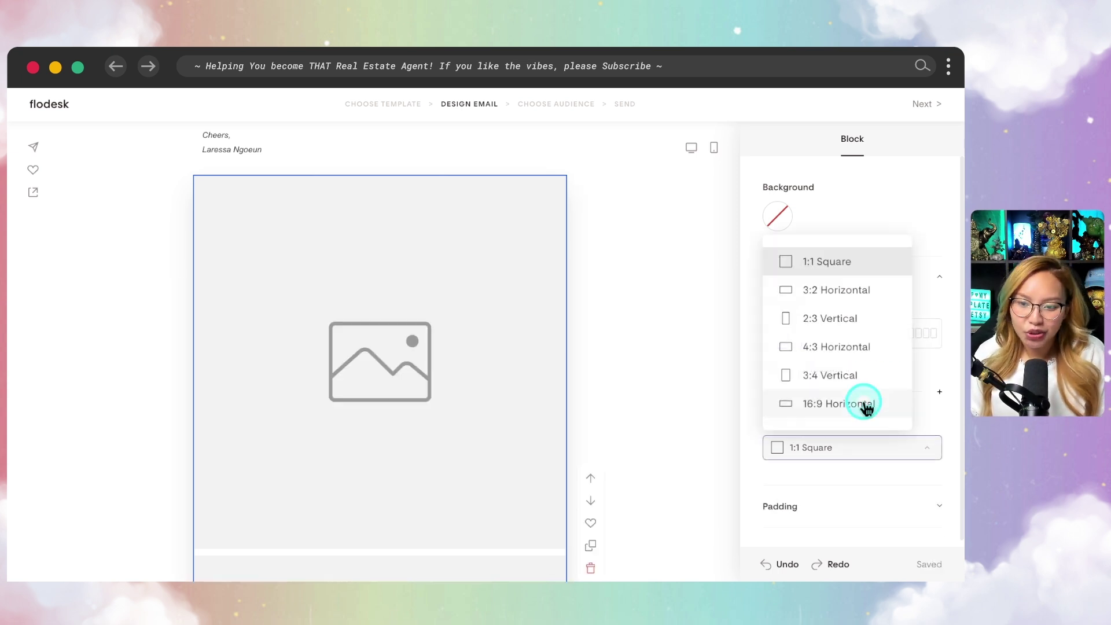
left_click(854, 289)
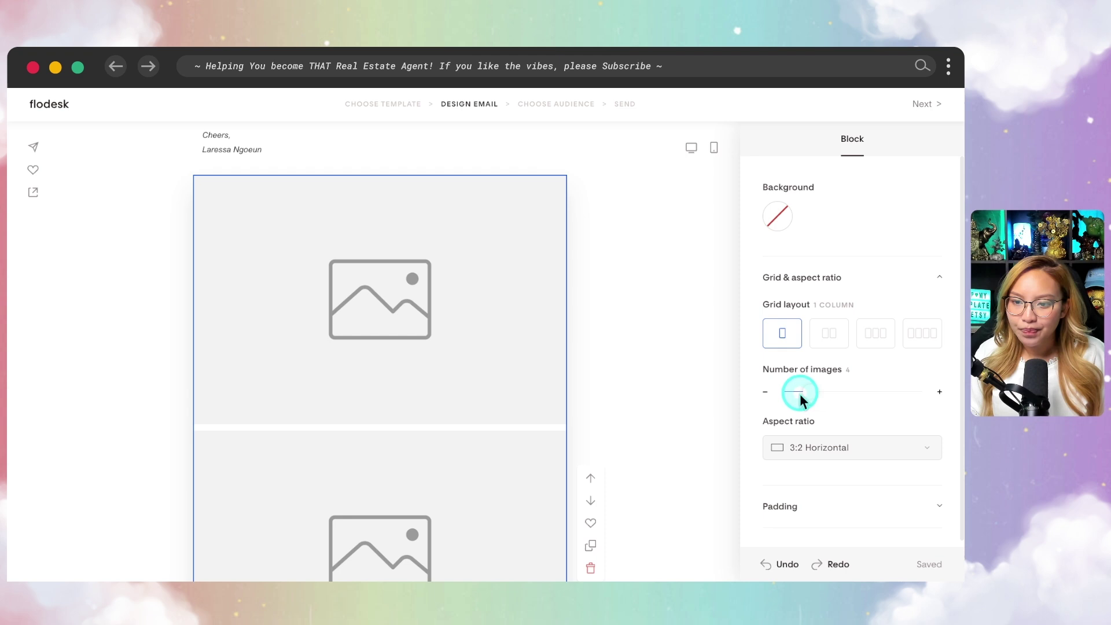
left_click_drag(778, 392, 781, 392)
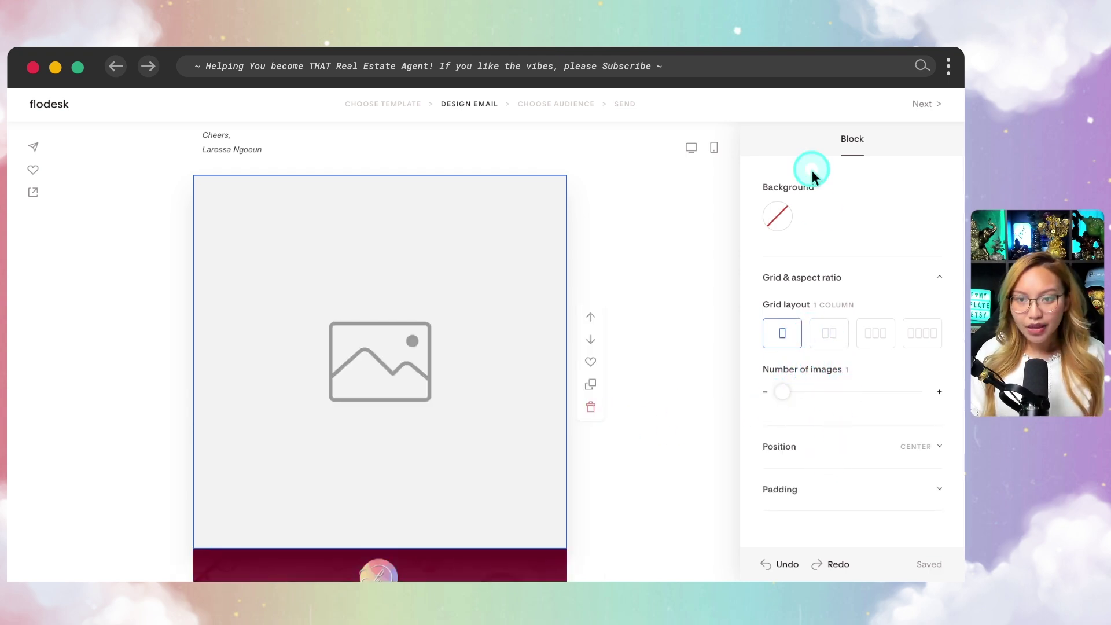
Cancel the image upload and delete the empty image block from the email.
left_click(465, 315)
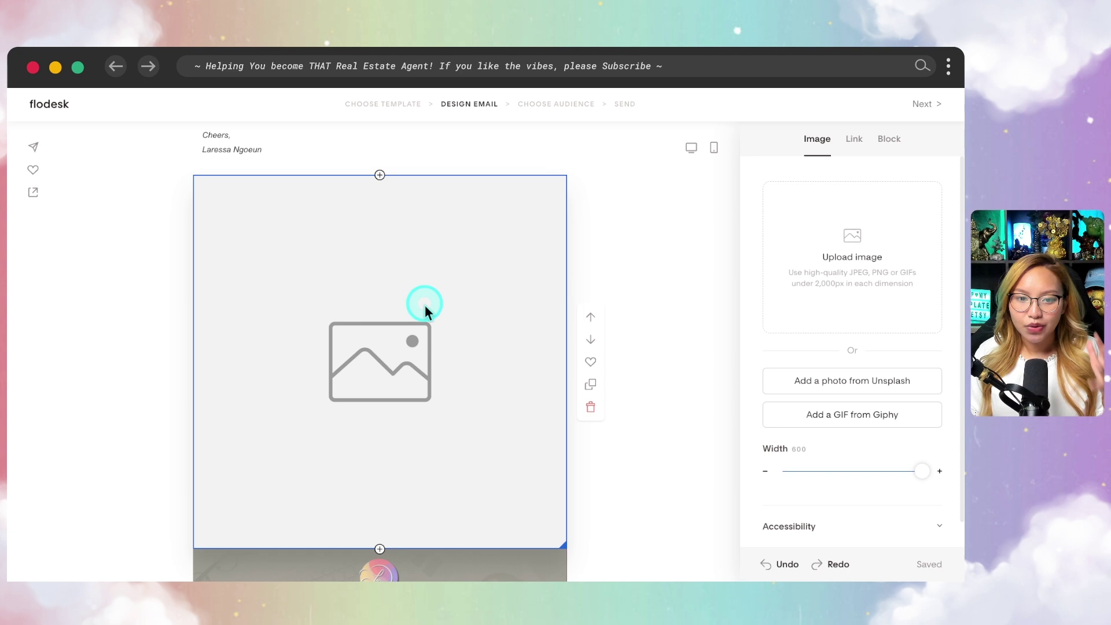
left_click(834, 270)
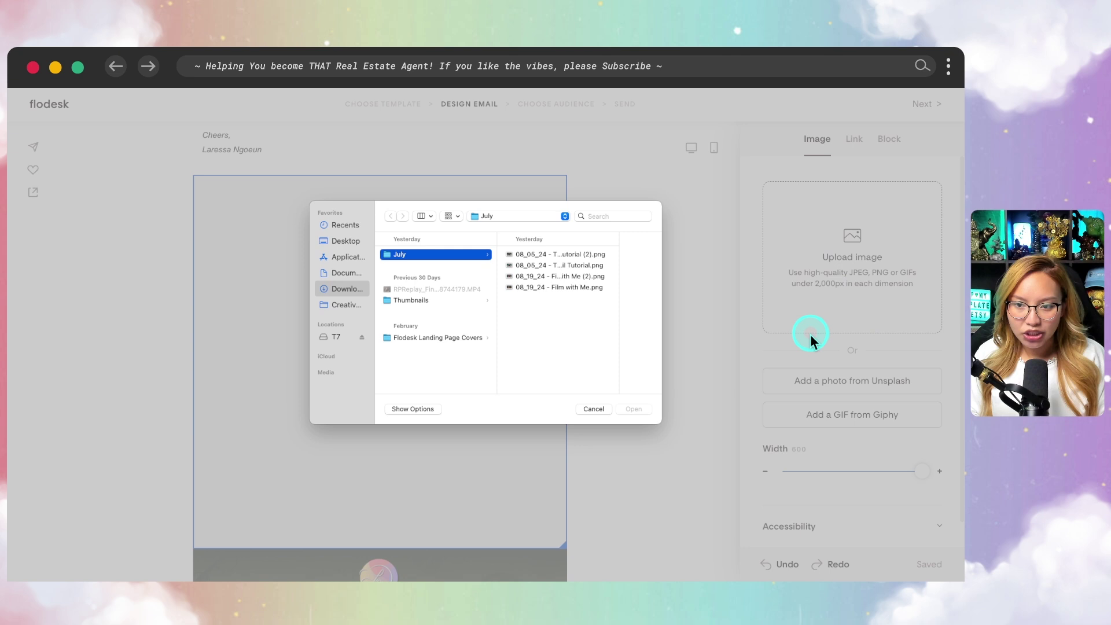
left_click(594, 408)
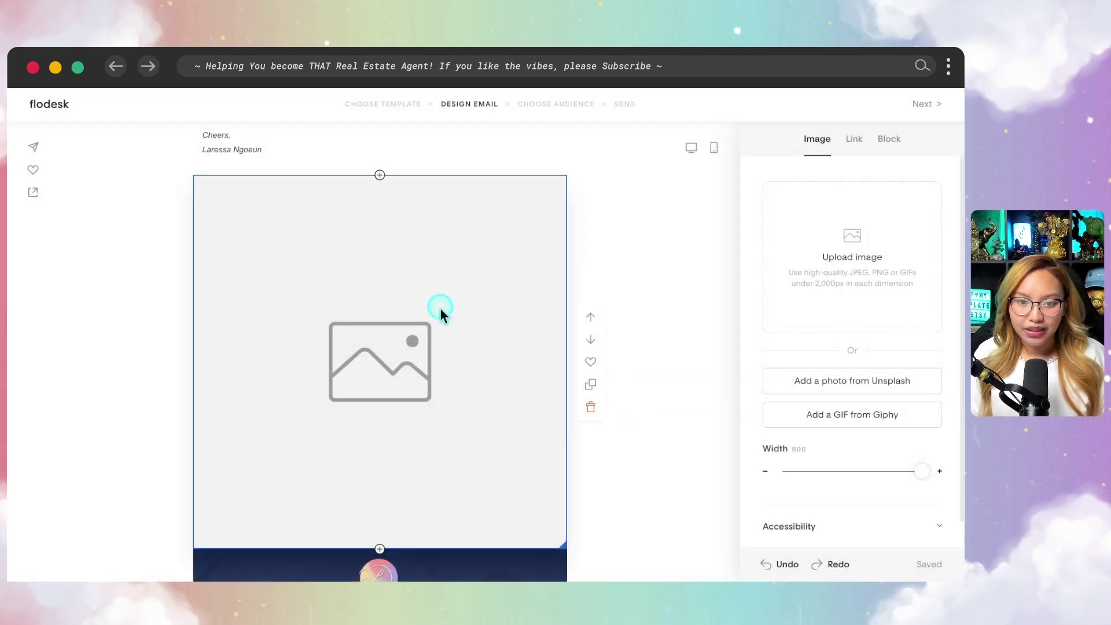
left_click(591, 408)
Select the client contact capture image block and save it to favorites.
mouse_move(454, 320)
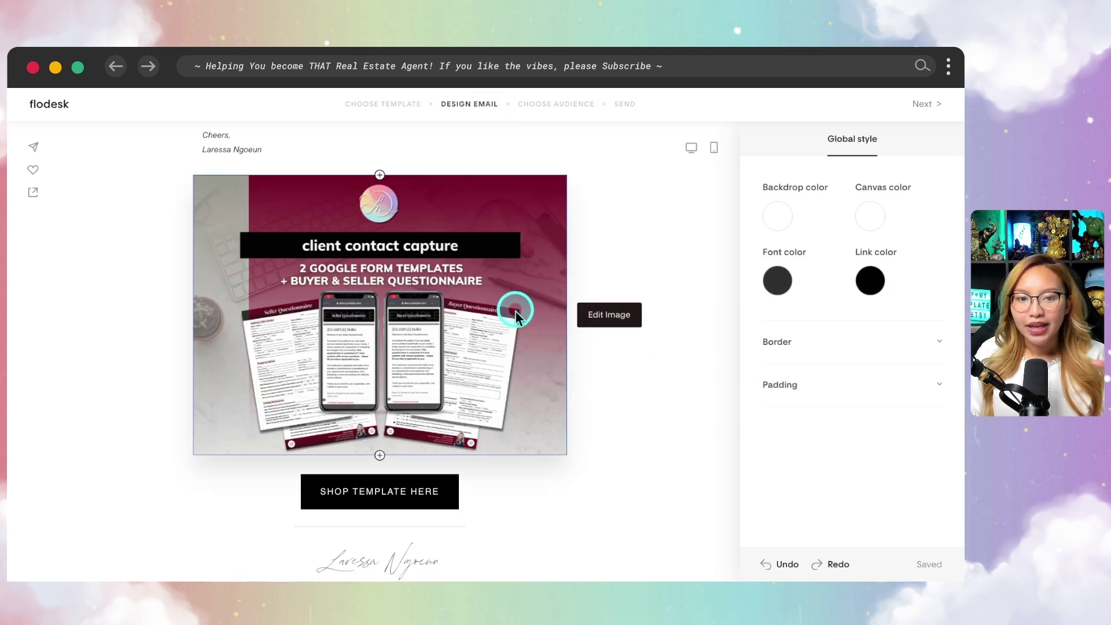
left_click(457, 315)
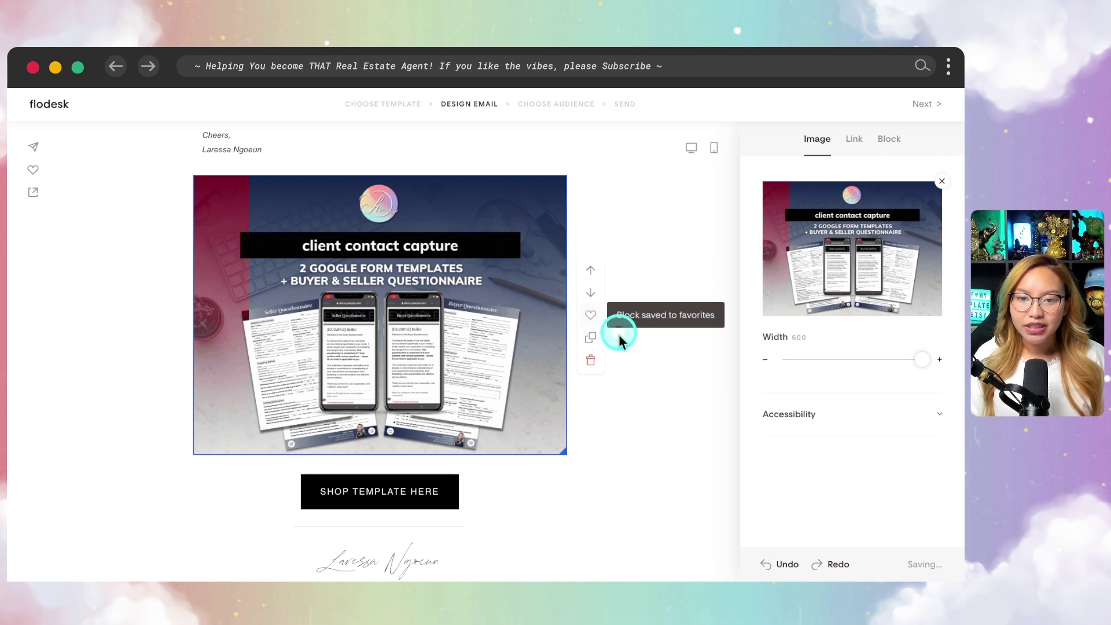
left_click(592, 315)
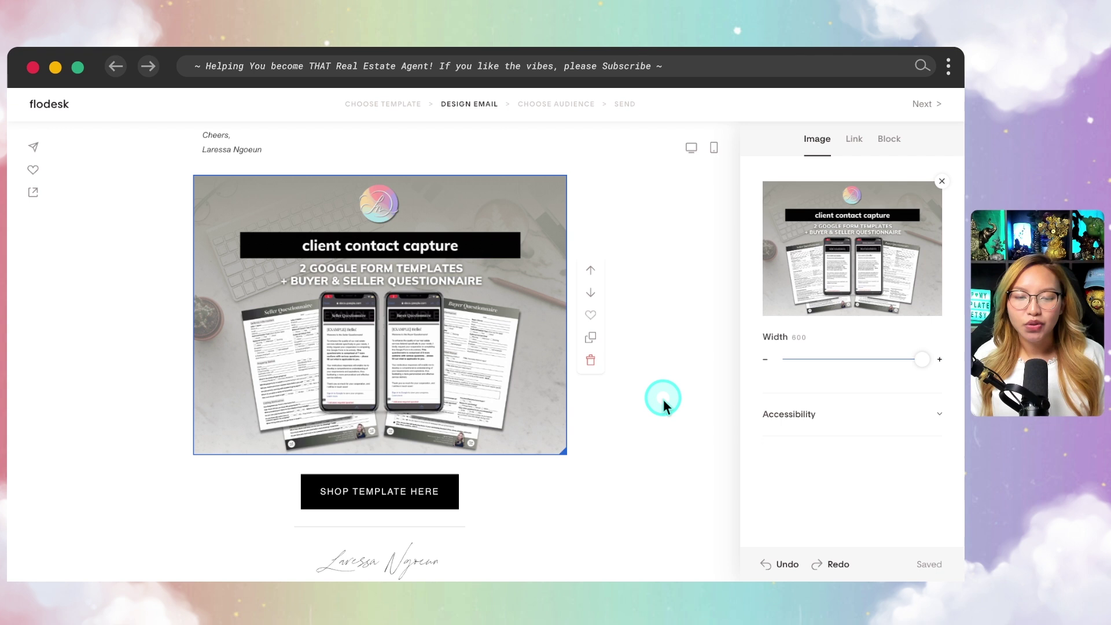
scroll(663, 399, "up", 5)
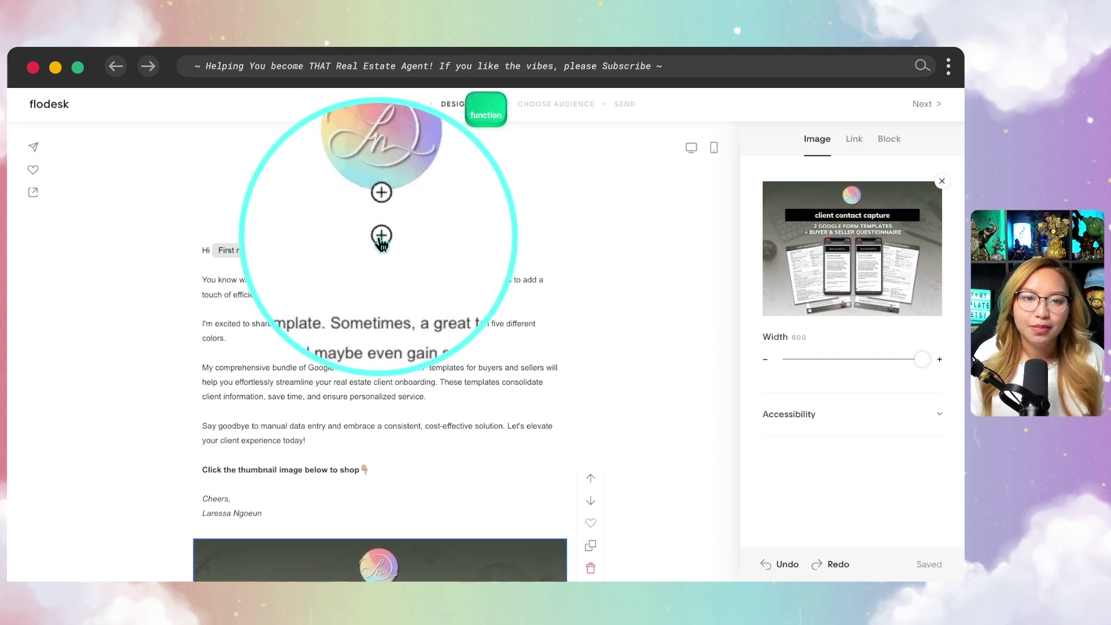
Insert the saved client contact capture image from Favorites below the logo and select it.
left_click(379, 236)
key("fn")
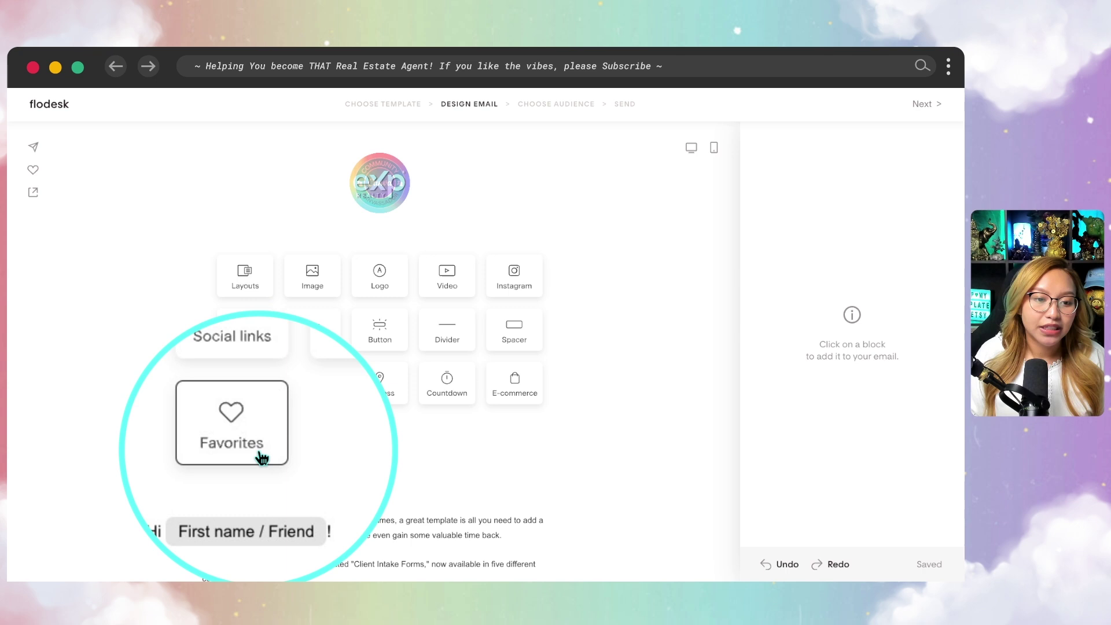
left_click(260, 453)
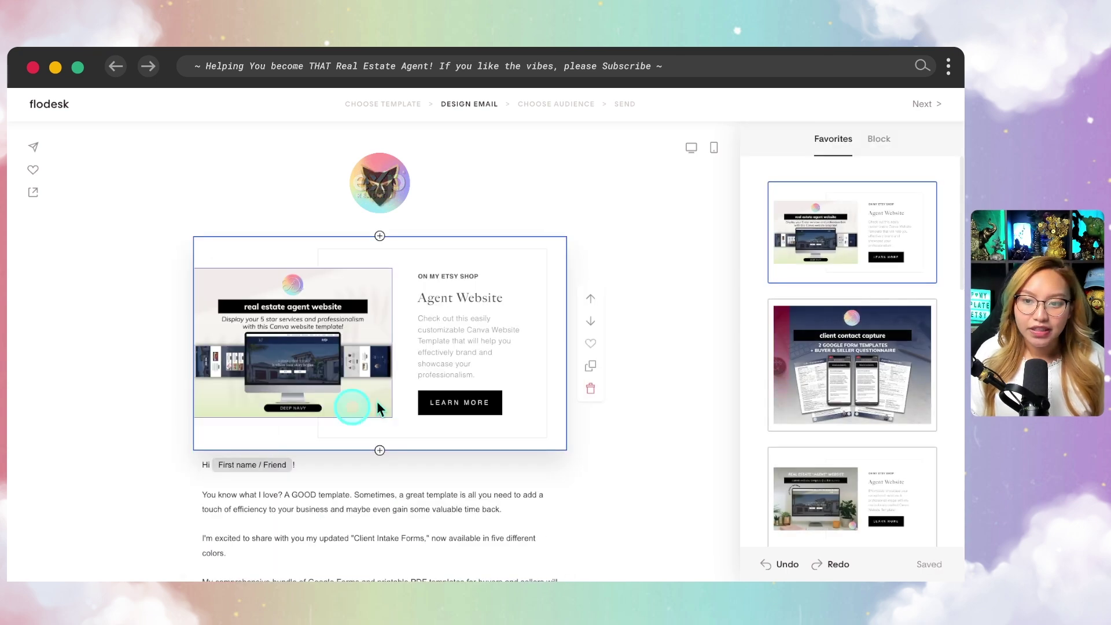
left_click(886, 400)
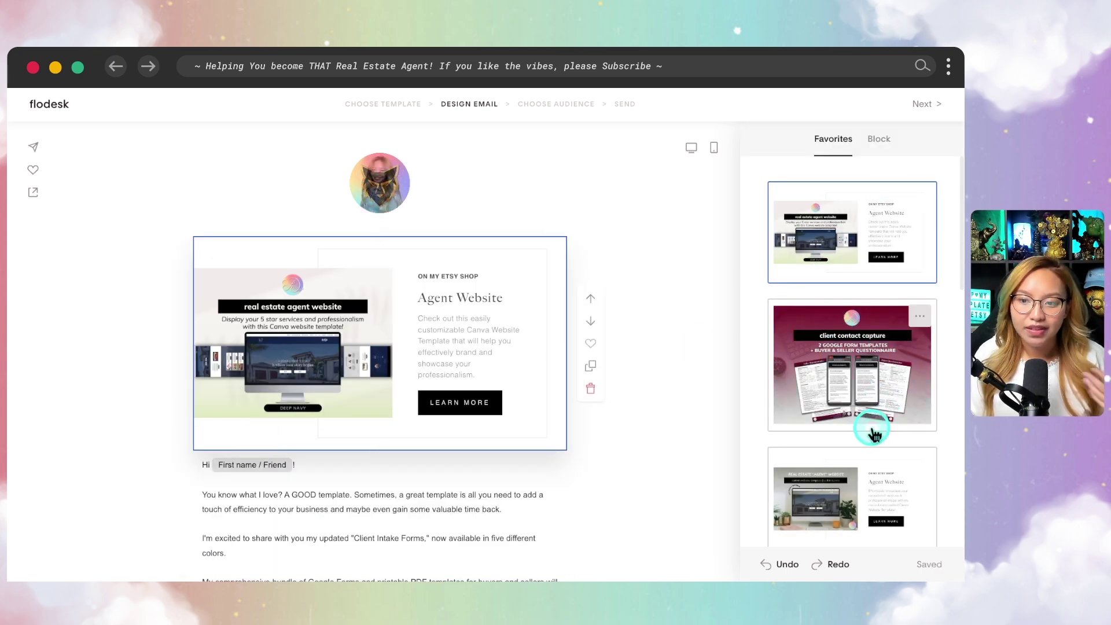
scroll(874, 428, "down", 2)
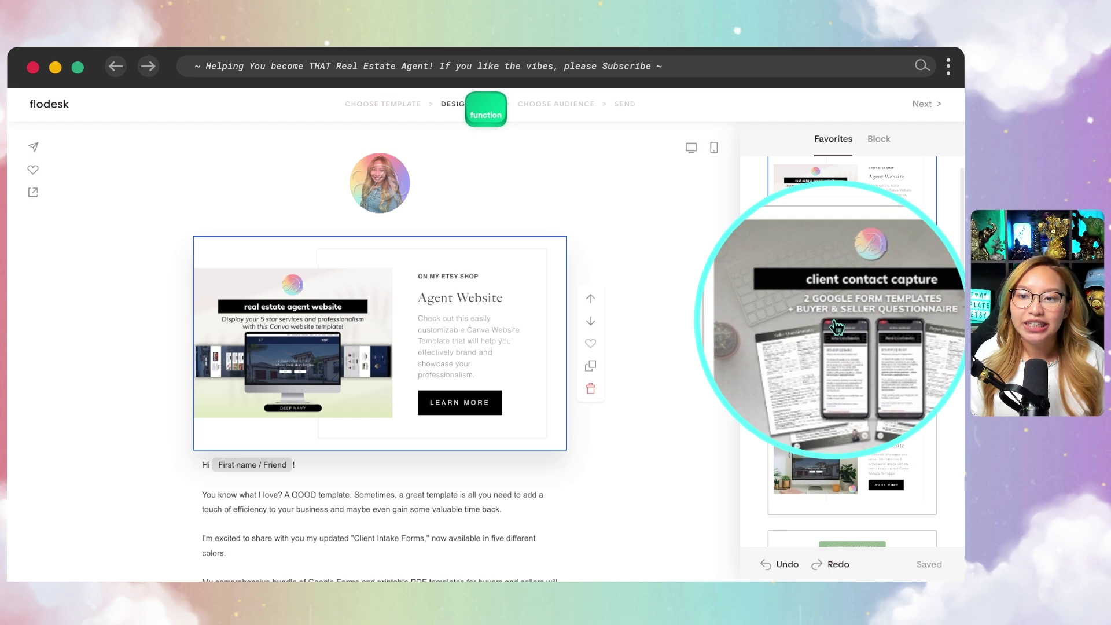
left_click(838, 364)
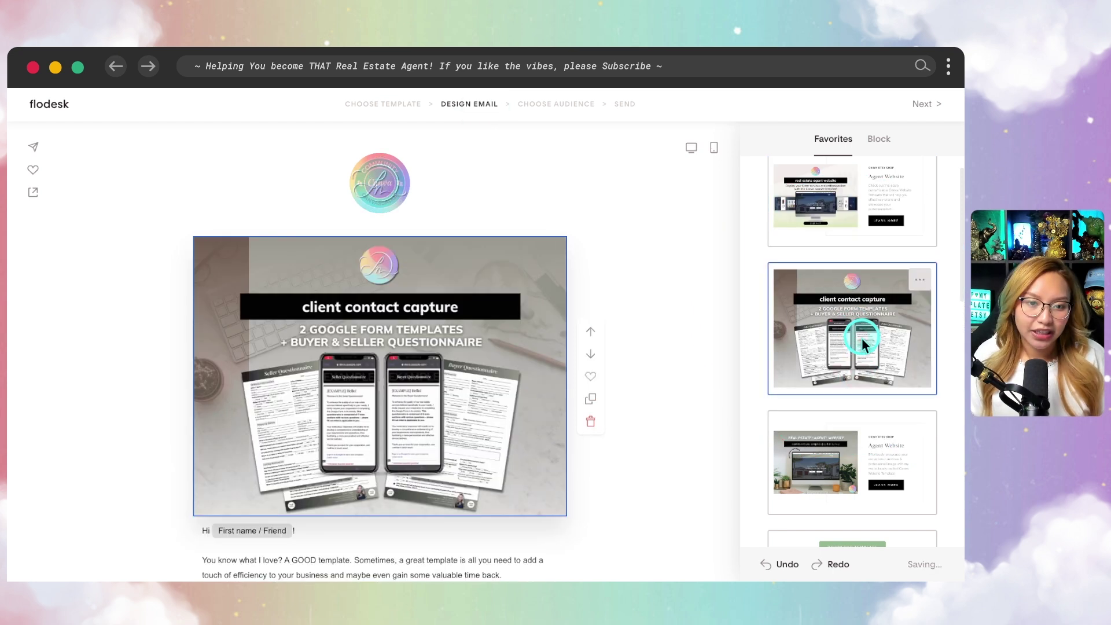
left_click(862, 342)
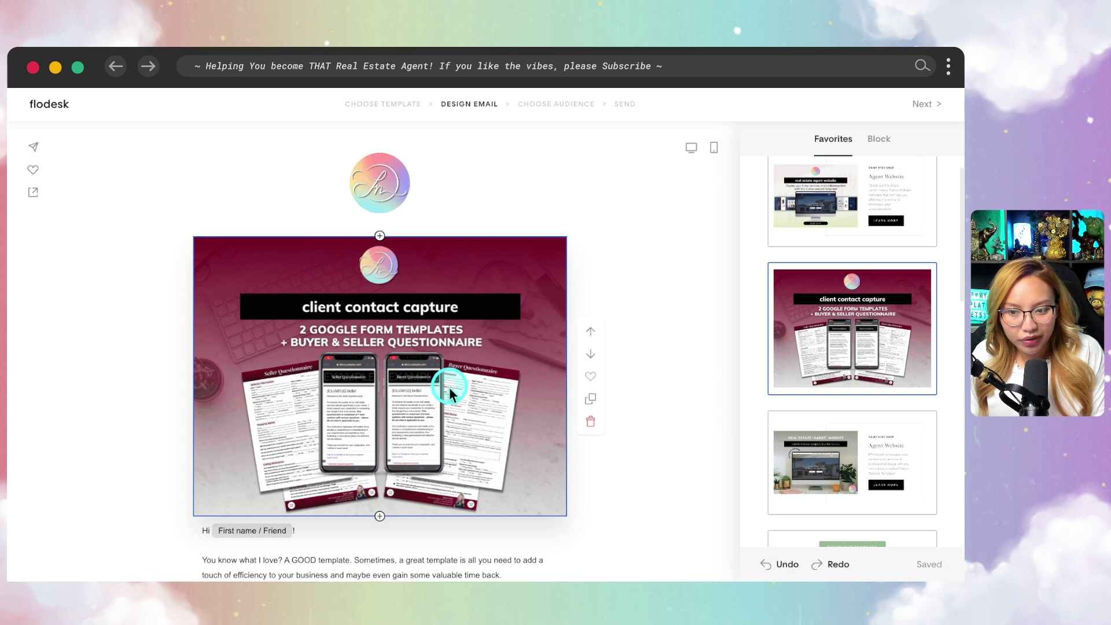
left_click(450, 387)
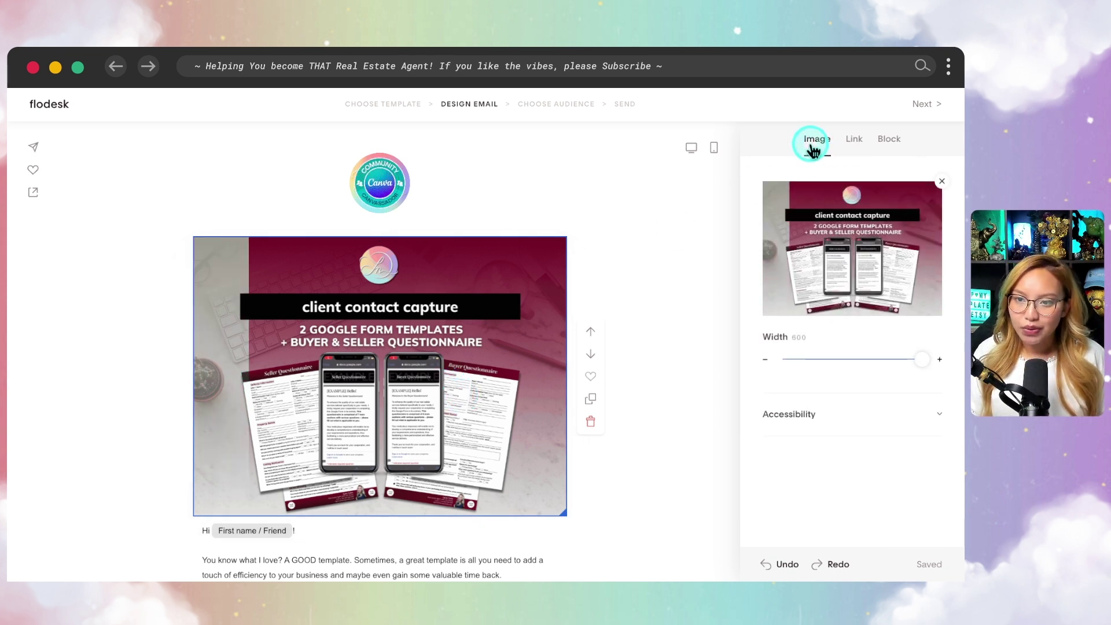
View the Link options for the client contact capture image.
left_click(854, 142)
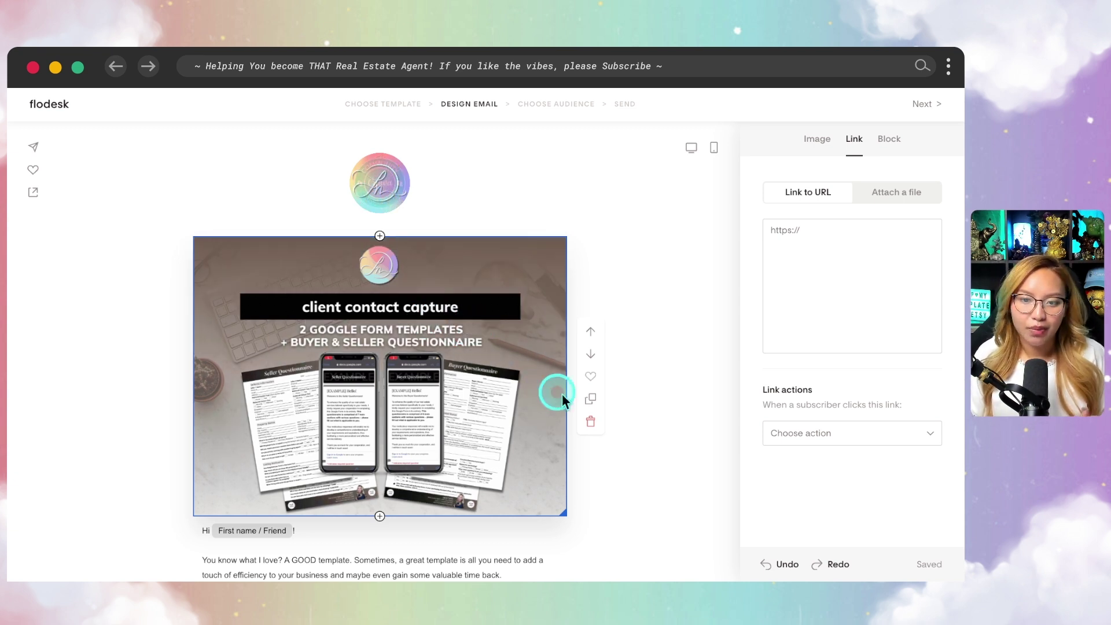
Remove the client contact capture block from favorites and delete the Agent Website block.
left_click(379, 236)
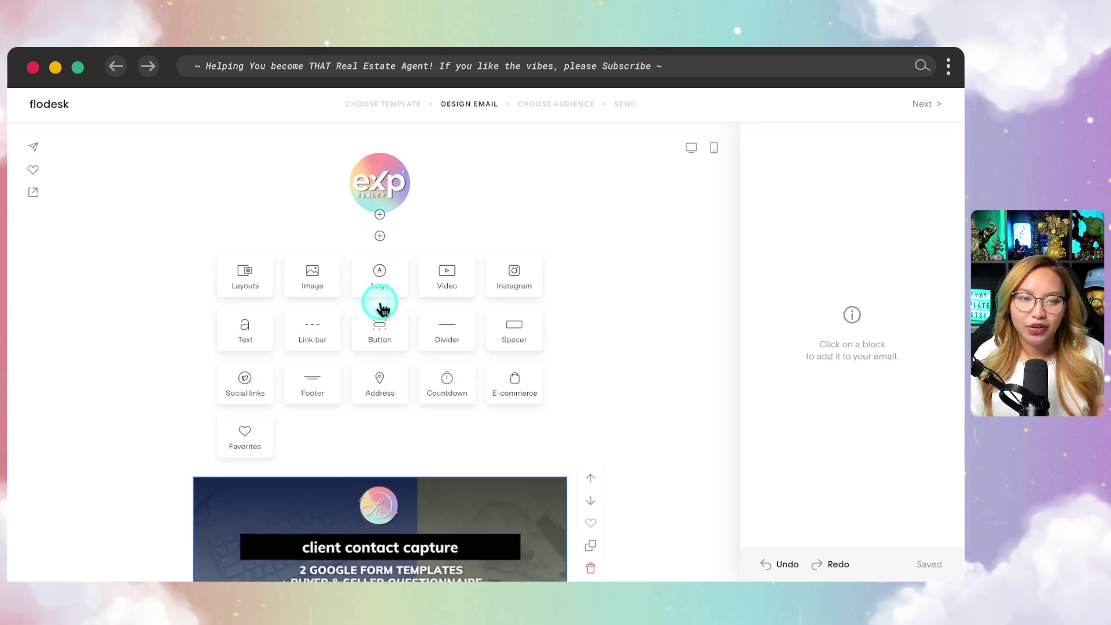
left_click(254, 446)
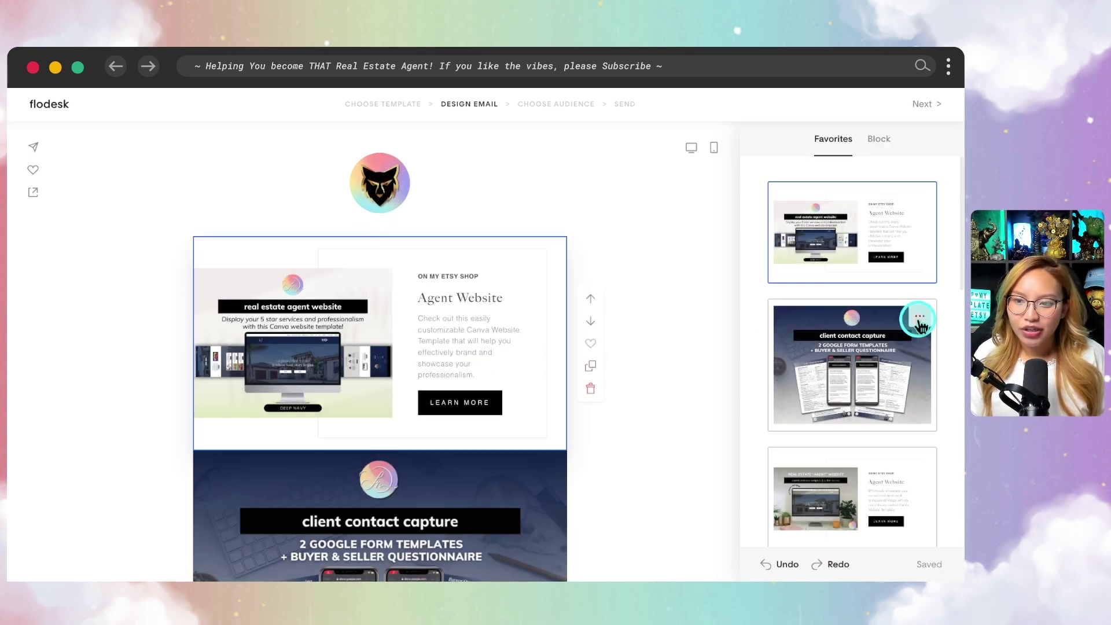
left_click(921, 319)
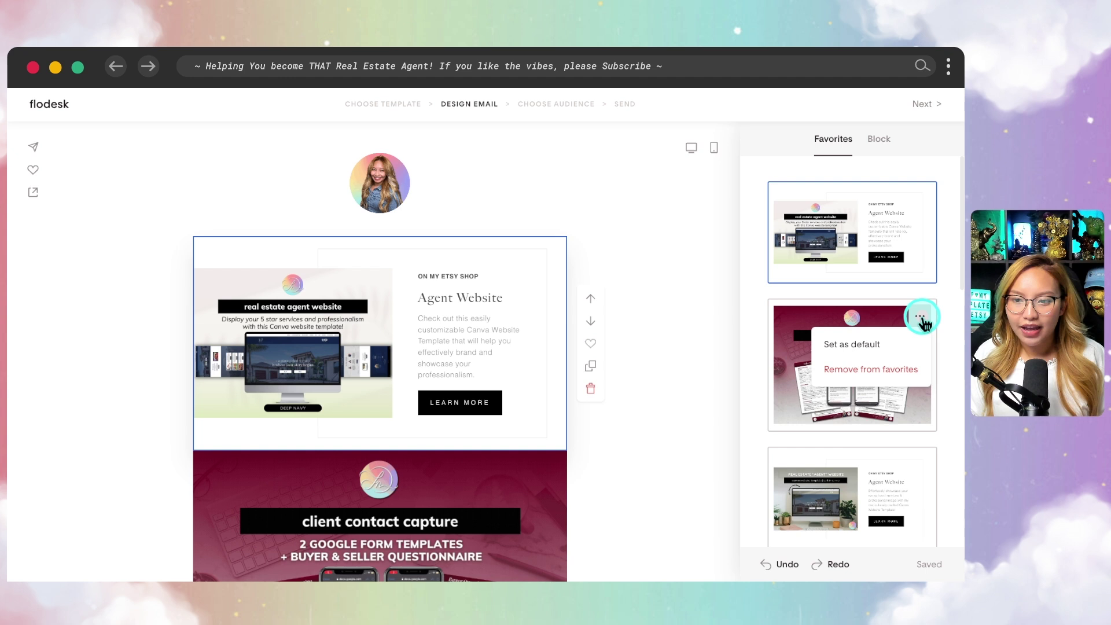
left_click(867, 370)
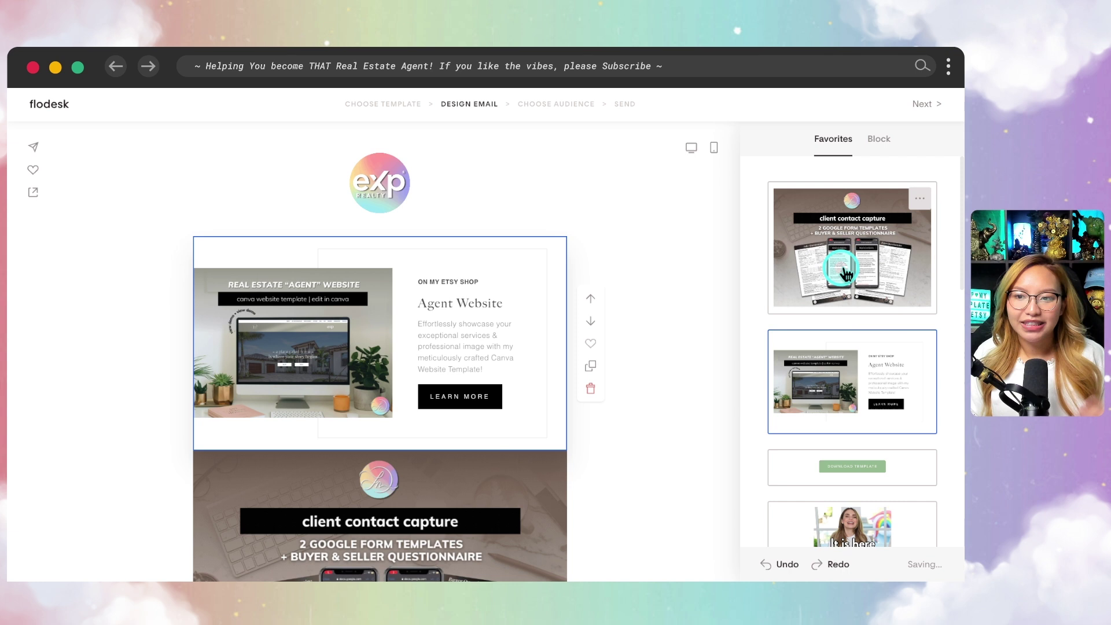
left_click(591, 388)
left_click(540, 388)
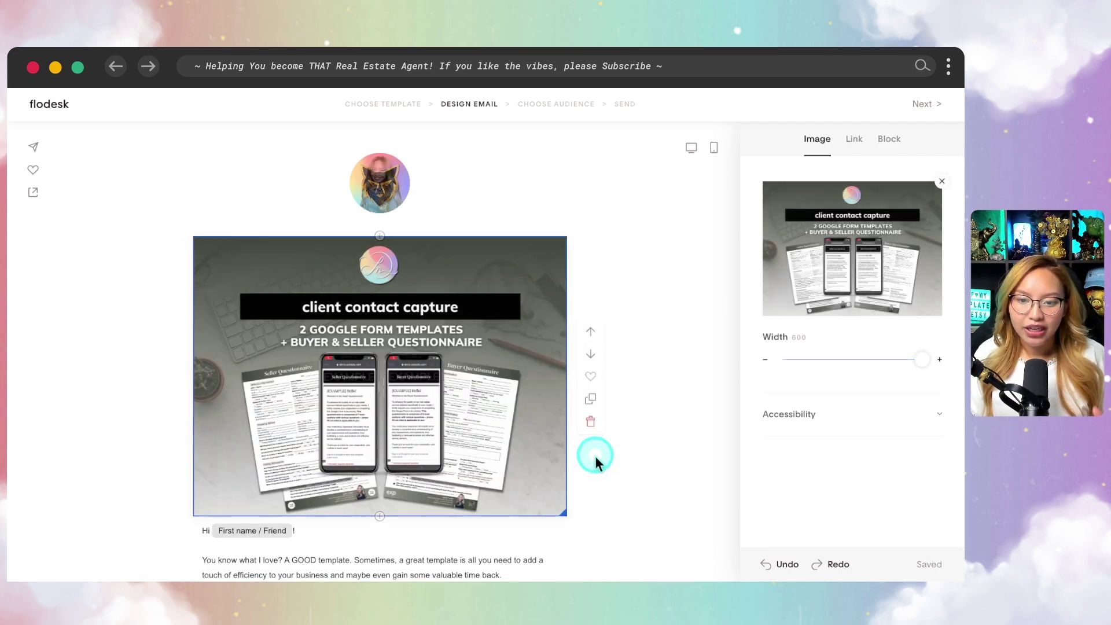
left_click(590, 424)
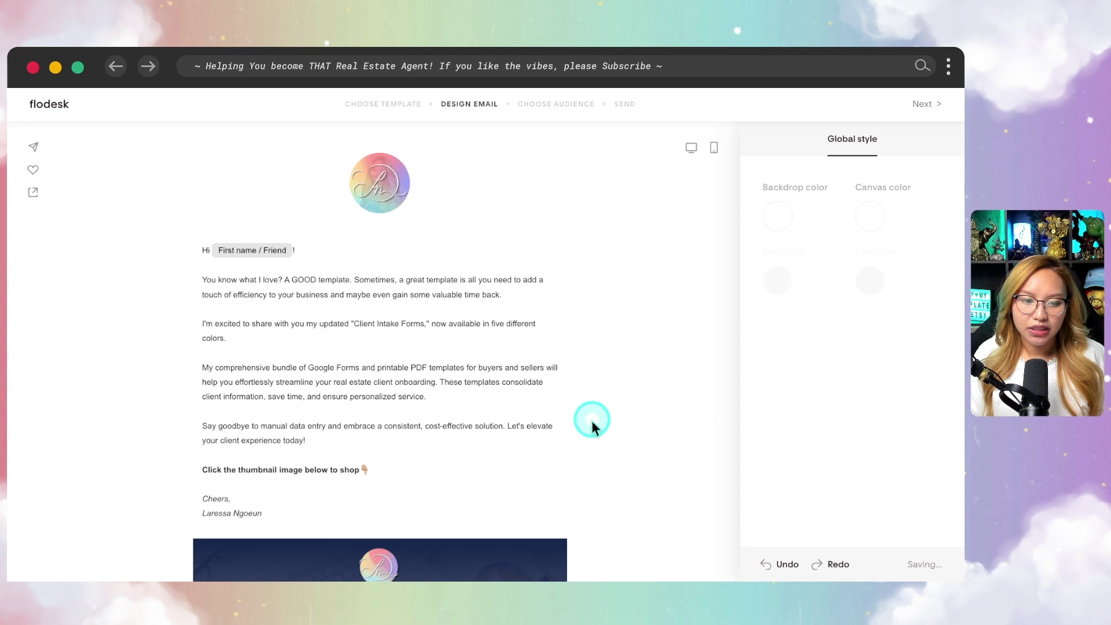
scroll(592, 420, "down", 6)
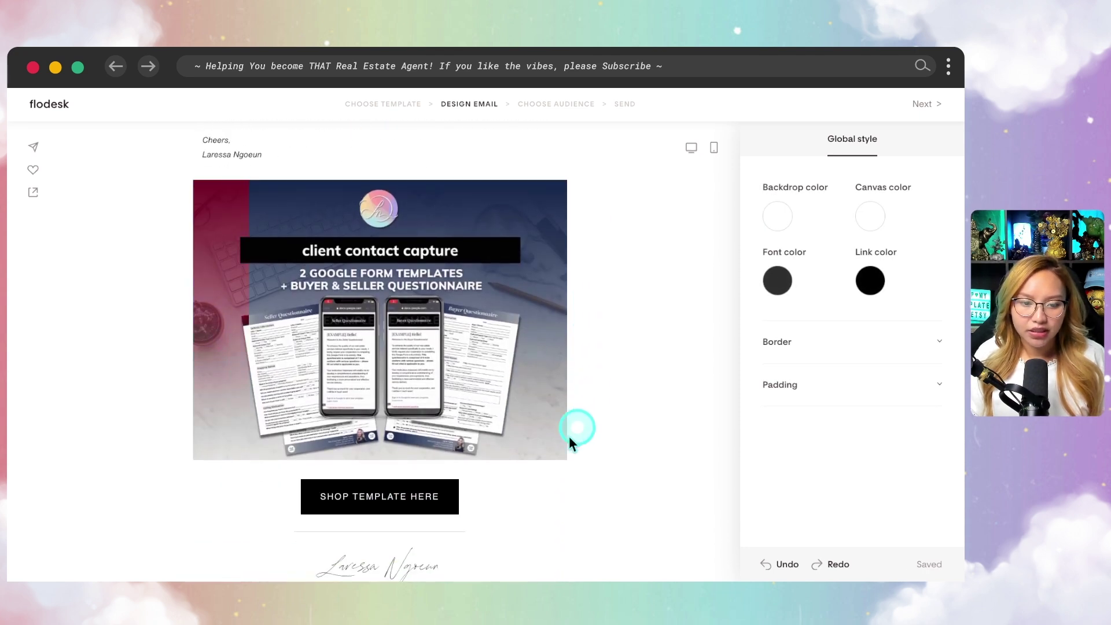
left_click(492, 501)
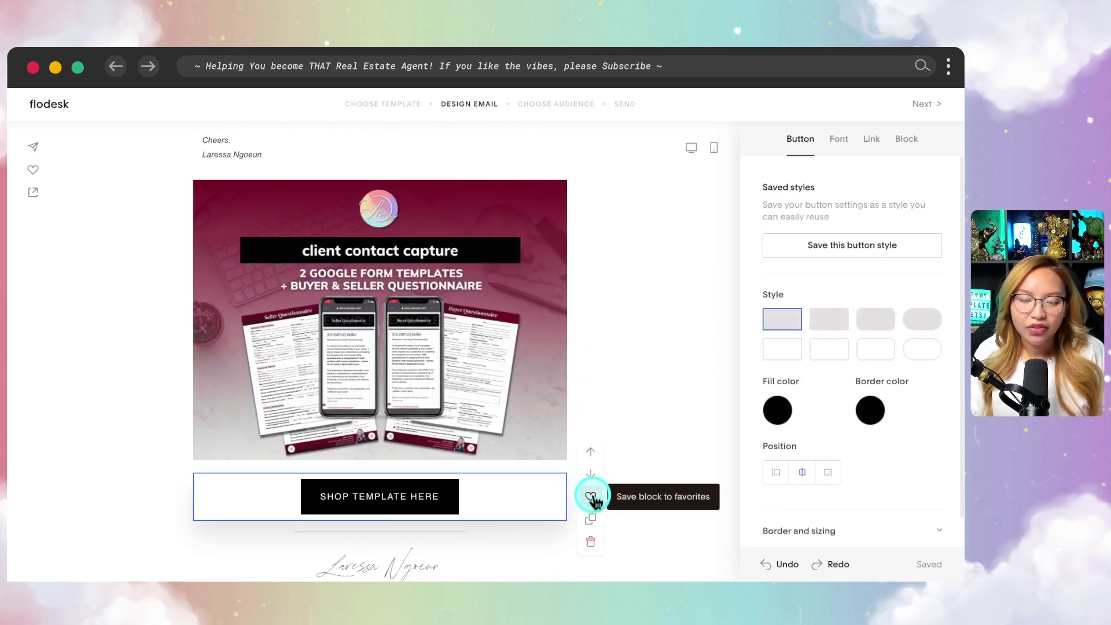
scroll(641, 384, "down", 2)
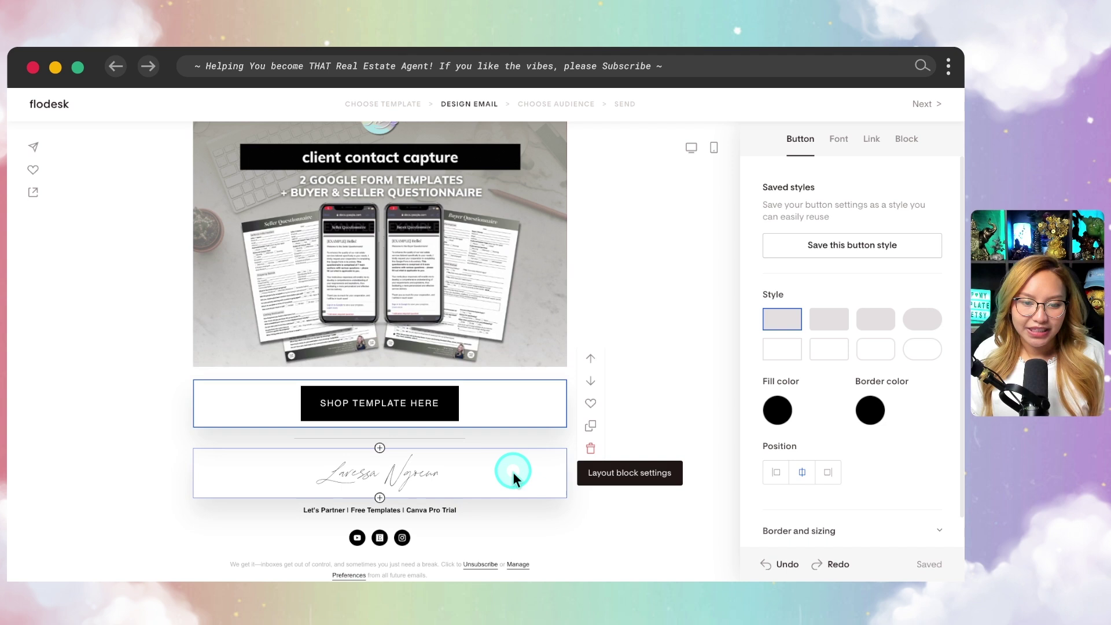
left_click(513, 470)
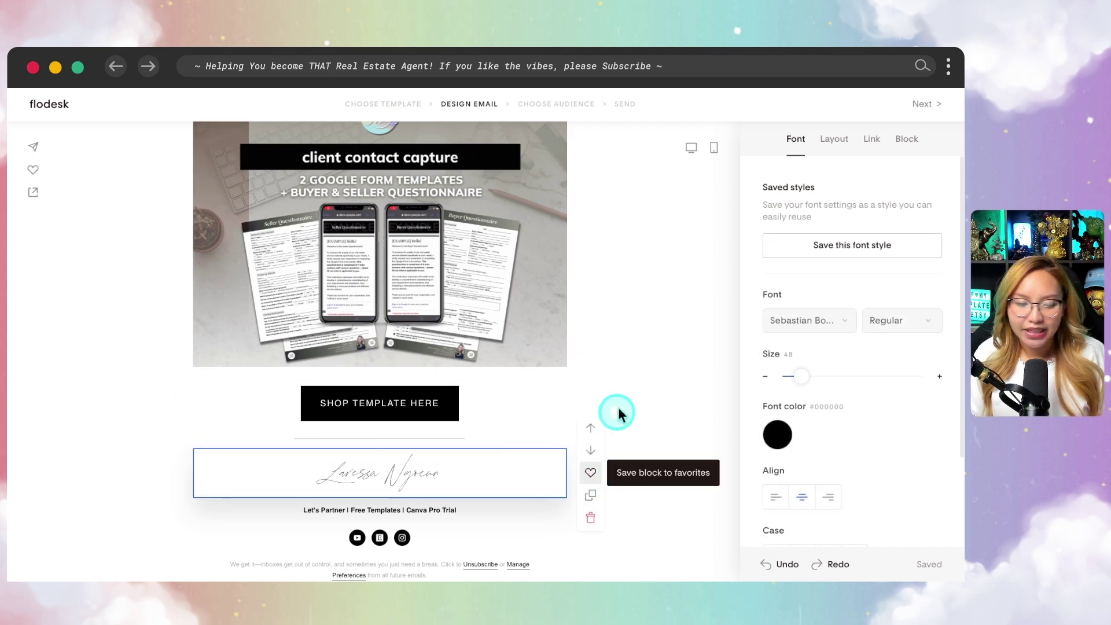
left_click(635, 343)
scroll(643, 382, "up", 3)
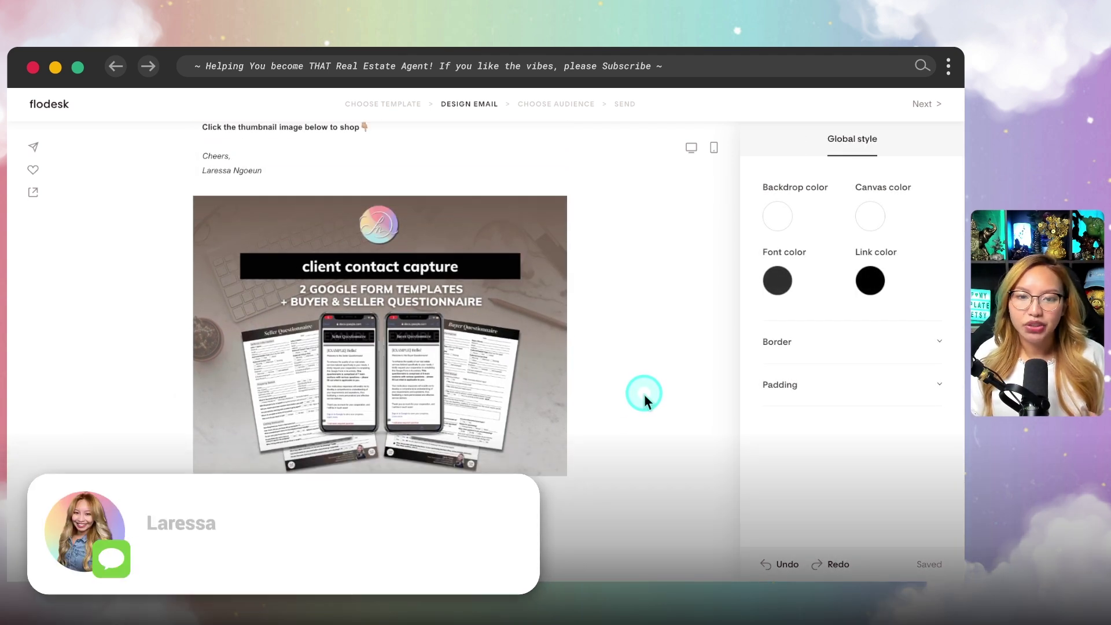
scroll(645, 394, "up", 2)
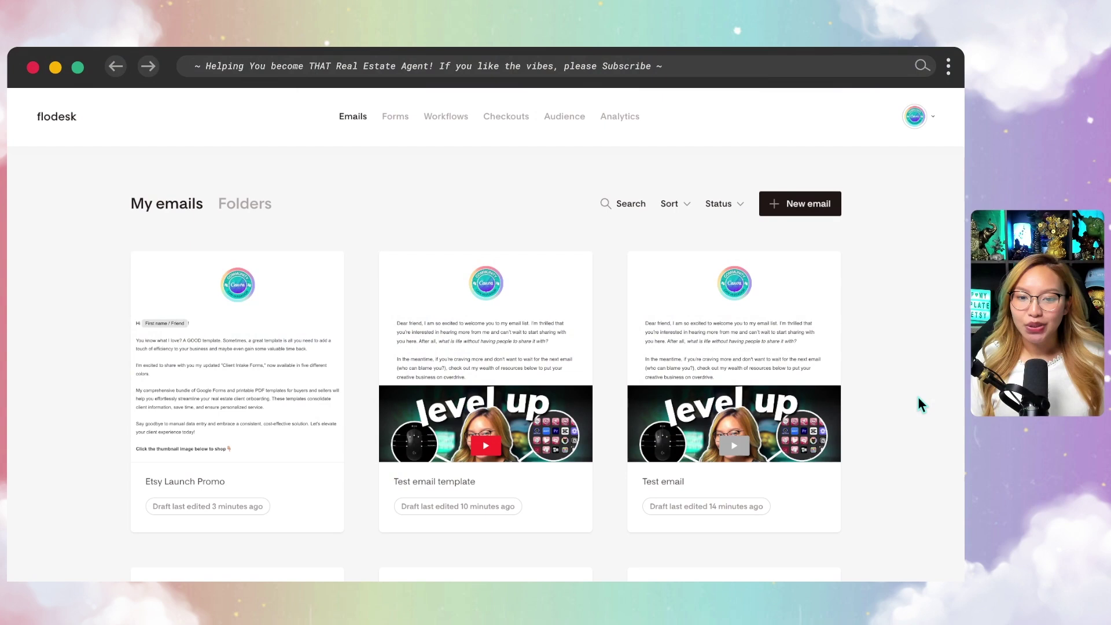
View the Jul 22, 2024 productivity email in the browser and scroll through it.
scroll(895, 406, "down", 4)
scroll(897, 404, "down", 2)
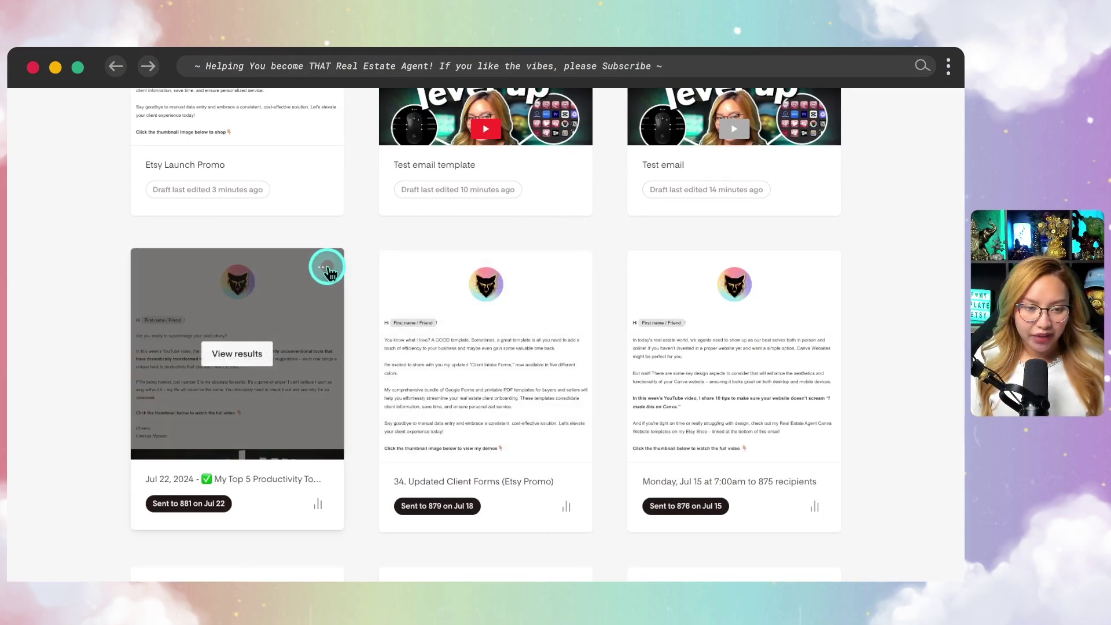
left_click(321, 266)
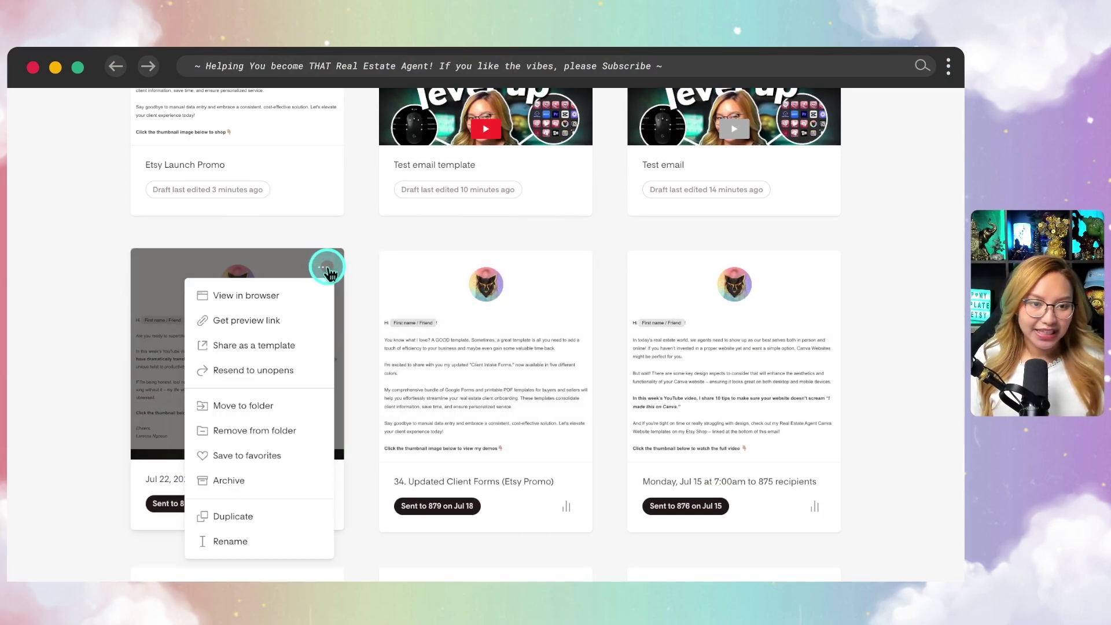
left_click(245, 296)
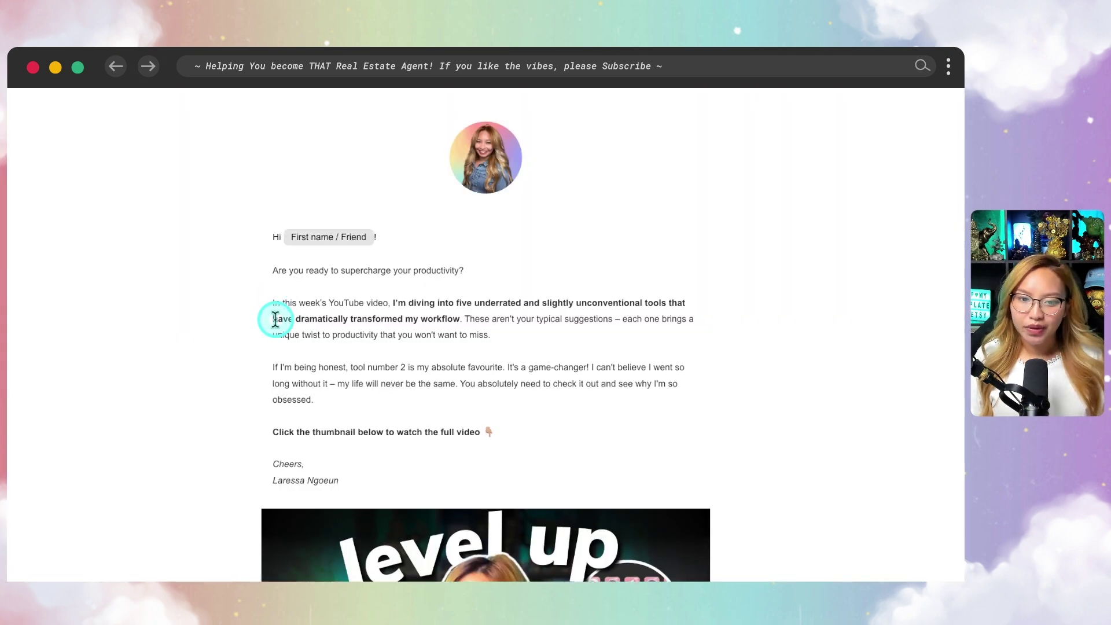
scroll(276, 319, "down", 5)
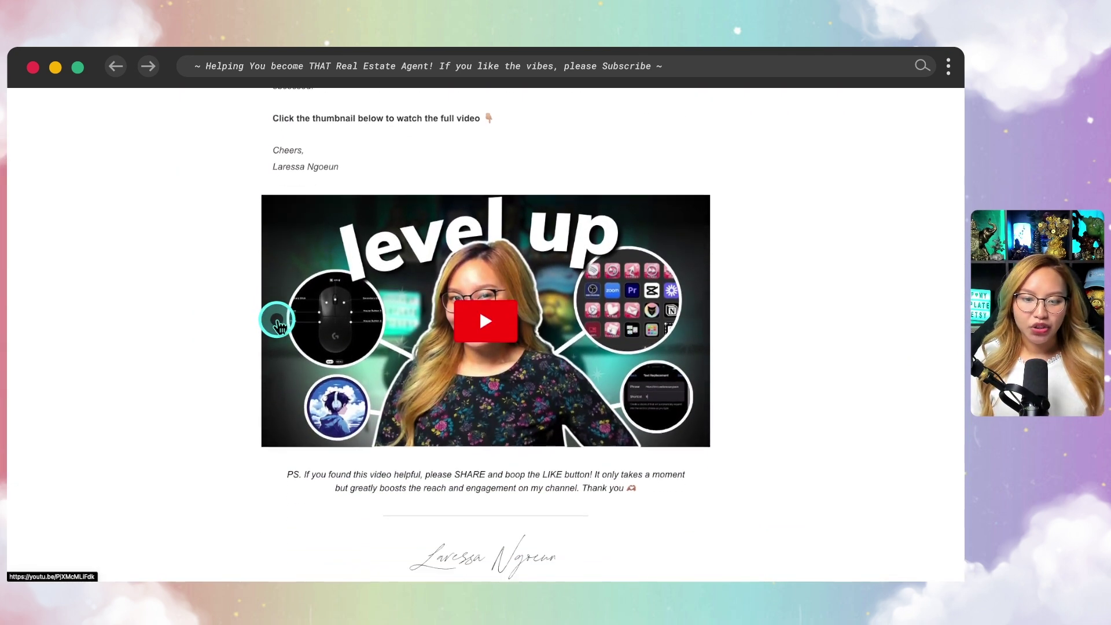
scroll(278, 325, "down", 2)
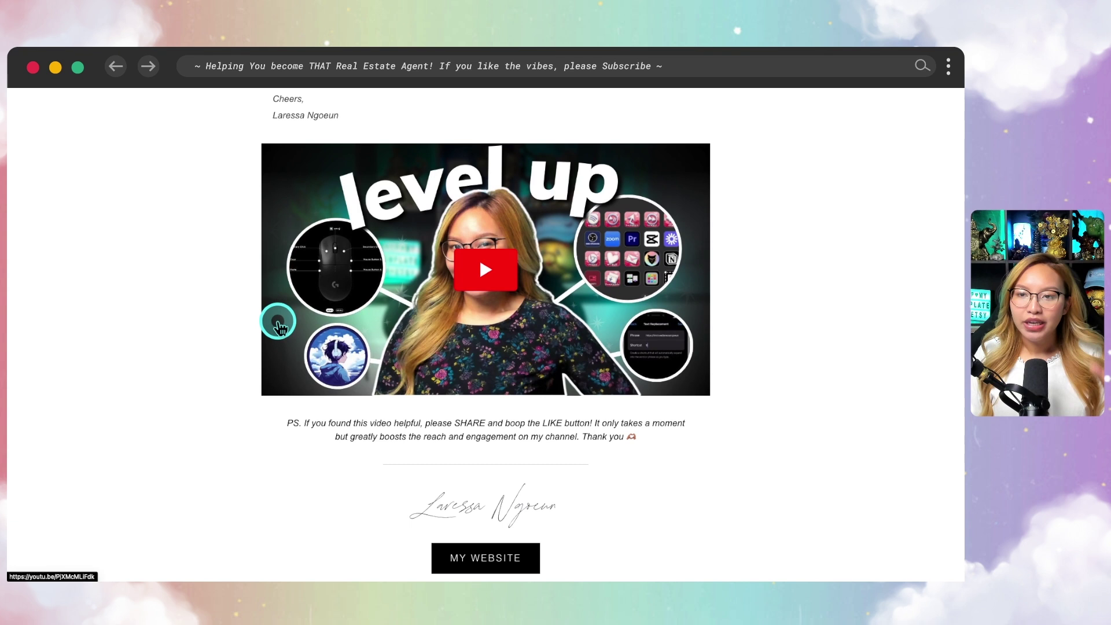
scroll(279, 325, "up", 6)
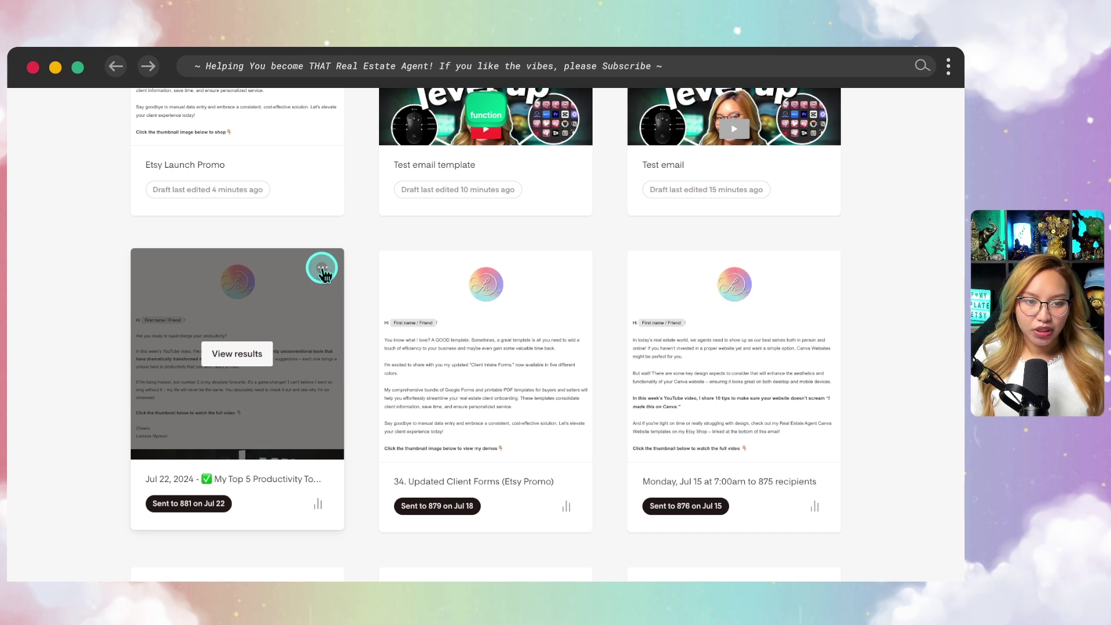
Turn on template-link sharing for the Jul 22 email and copy its share link.
left_click(325, 269)
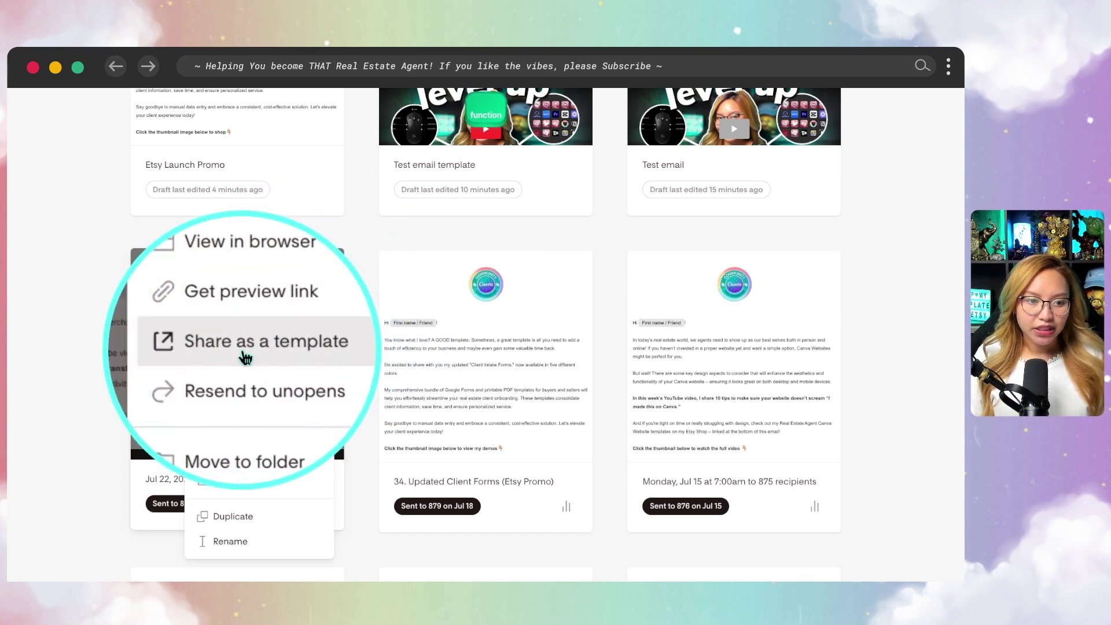
left_click(263, 346)
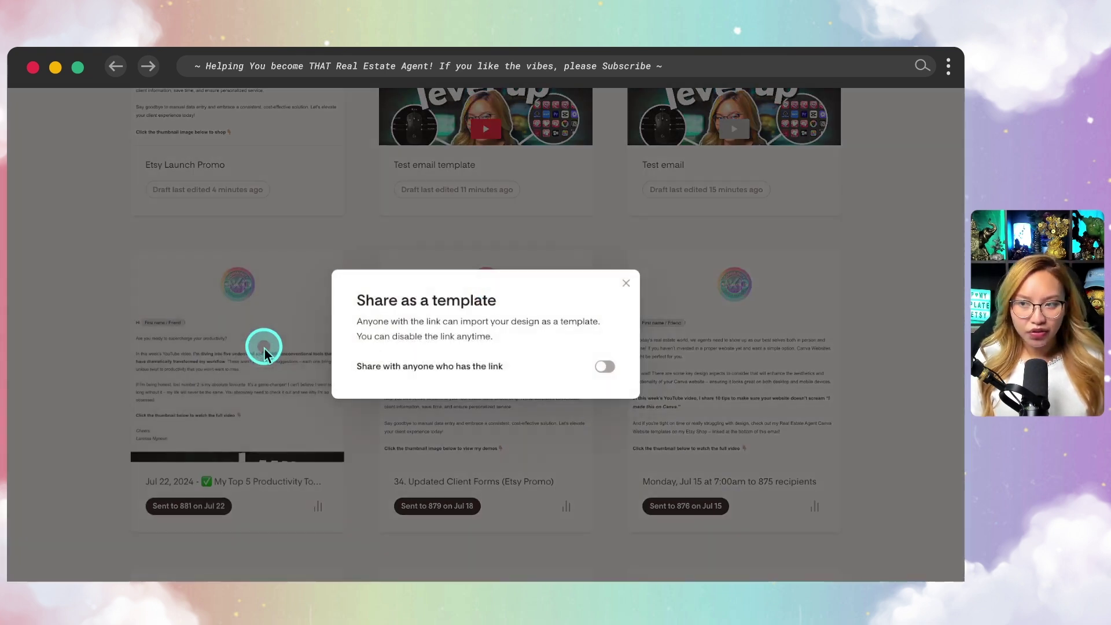
left_click(605, 368)
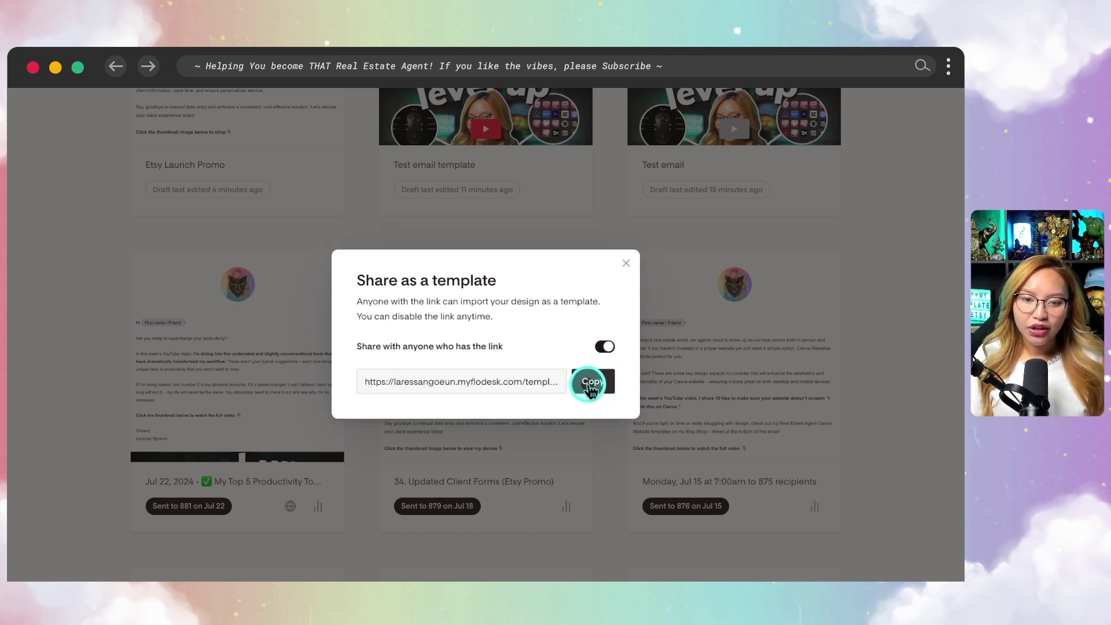
left_click(589, 386)
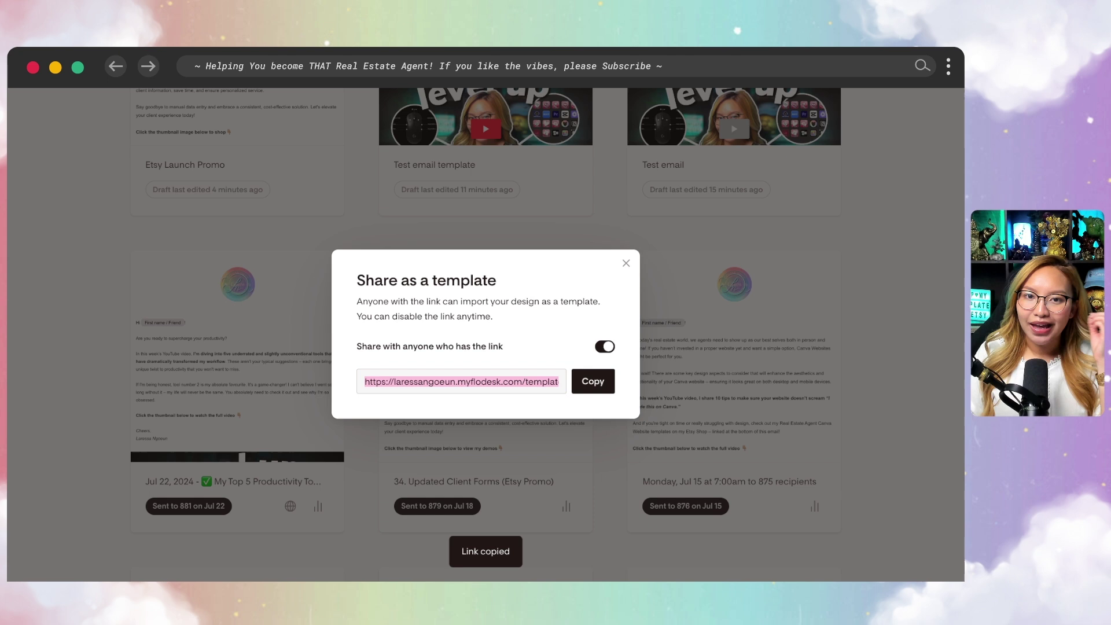
Open the copied template link in a new browser tab.
key("super+t")
key("super+v")
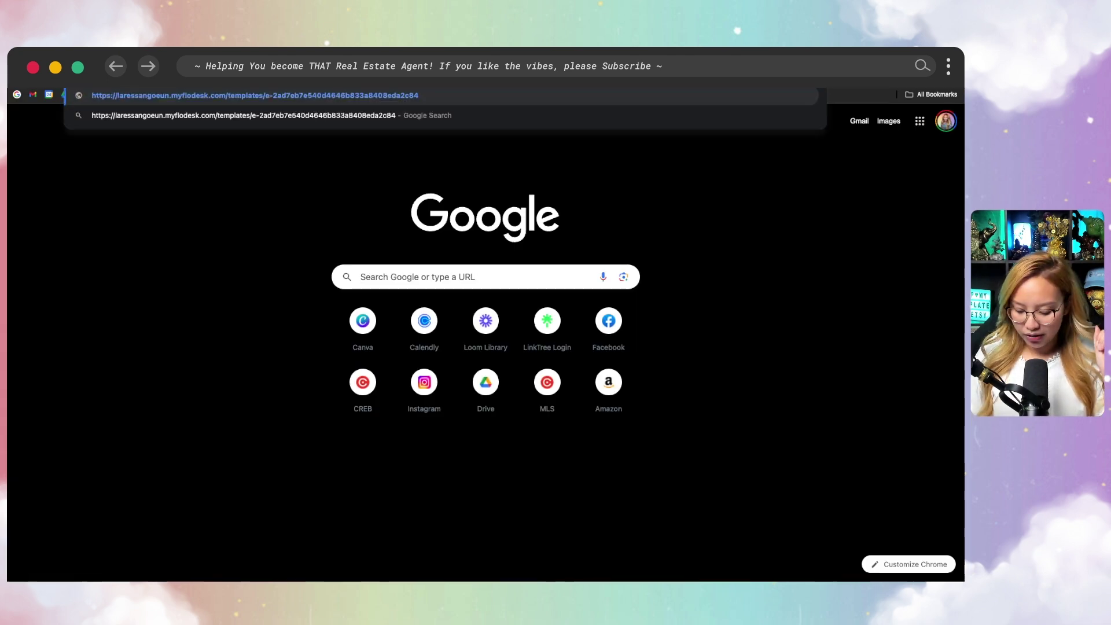
key("Return")
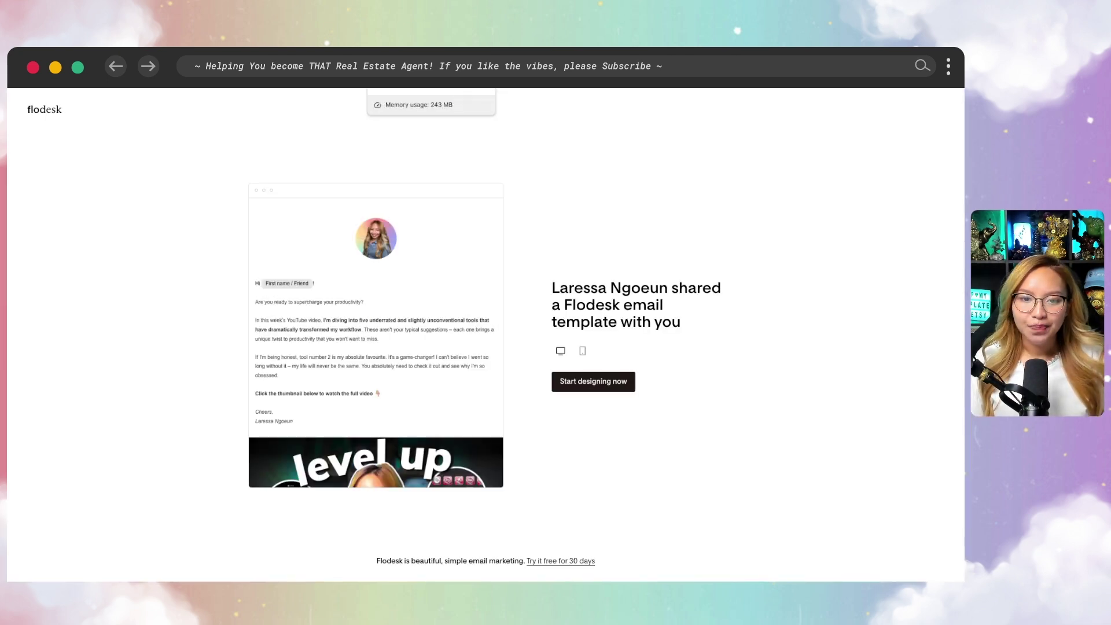
Scroll through the Jul 22 email preview on the shared-template landing page.
left_click(452, 377)
scroll(419, 365, "down", 6)
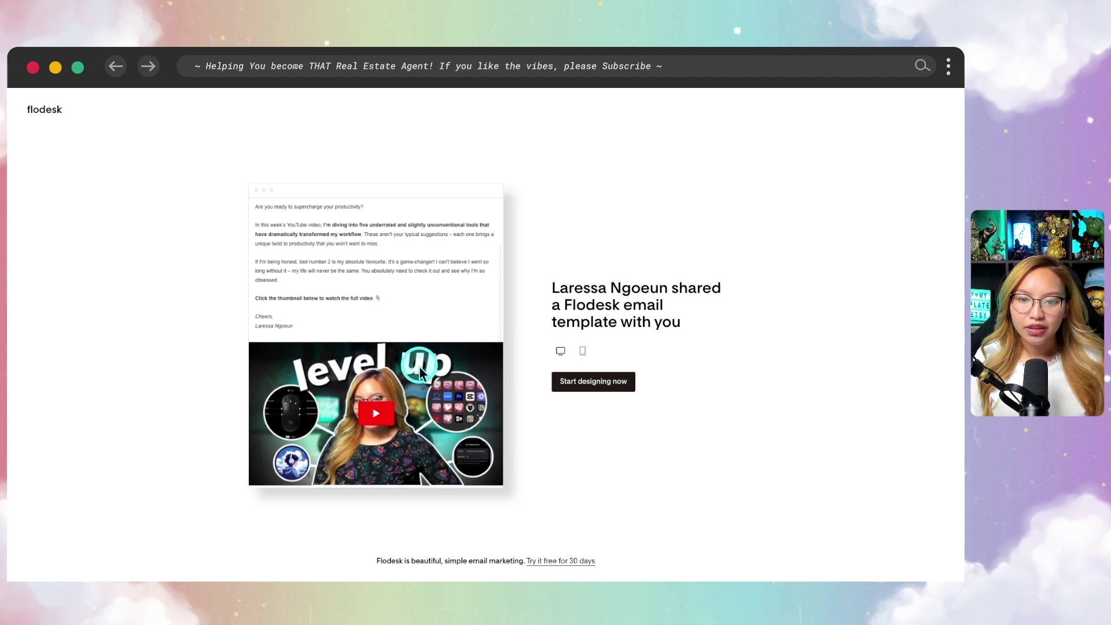
scroll(419, 366, "up", 6)
scroll(414, 374, "down", 6)
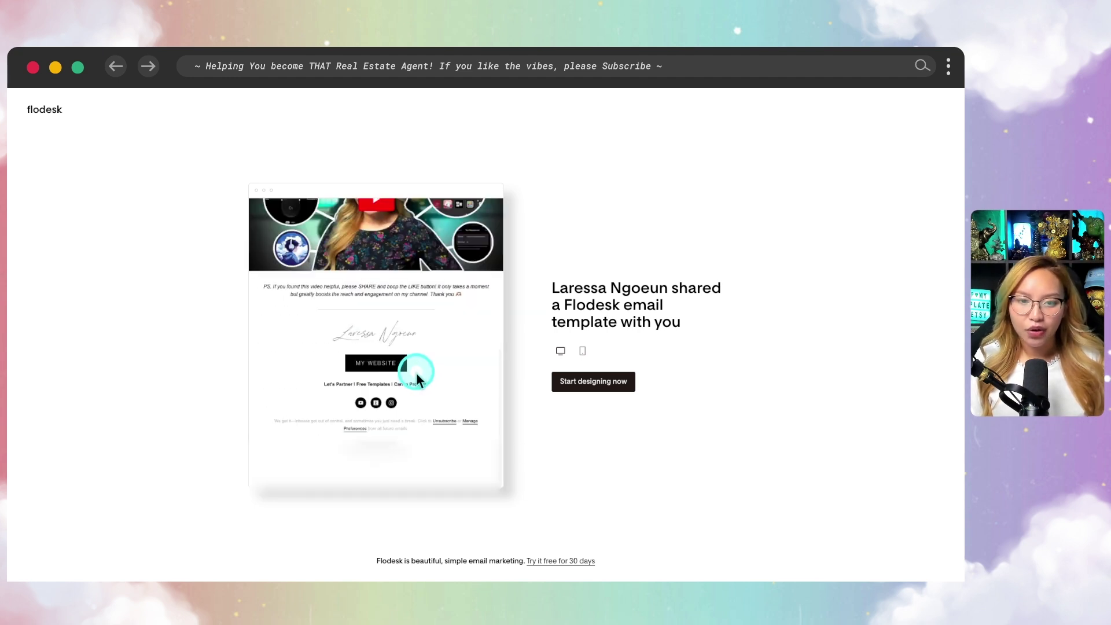
scroll(417, 375, "up", 6)
scroll(411, 375, "down", 6)
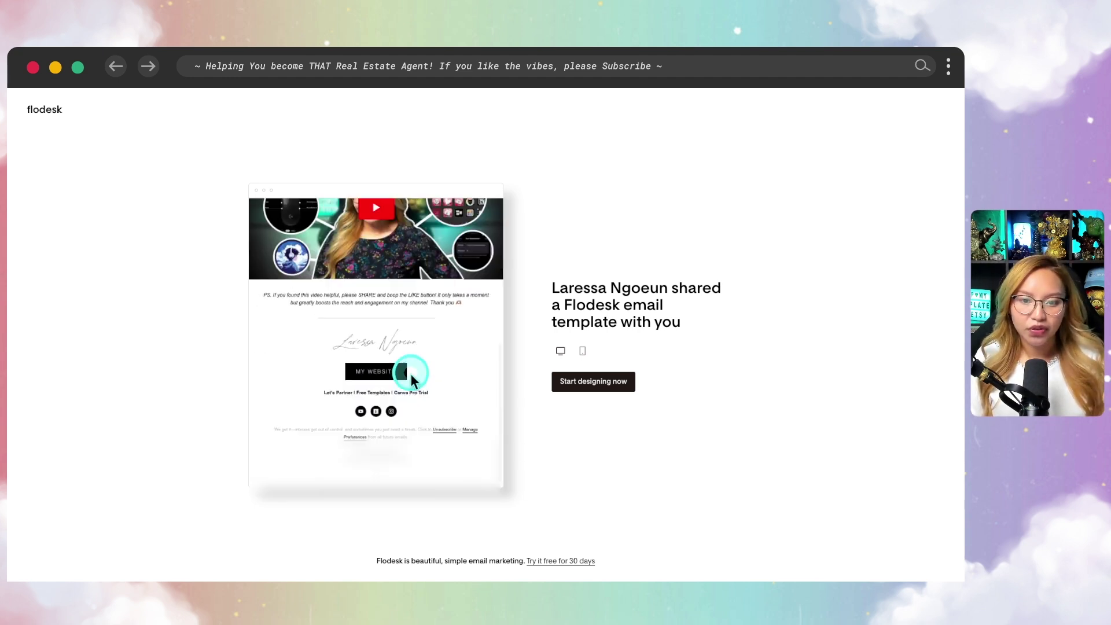
scroll(451, 396, "up", 6)
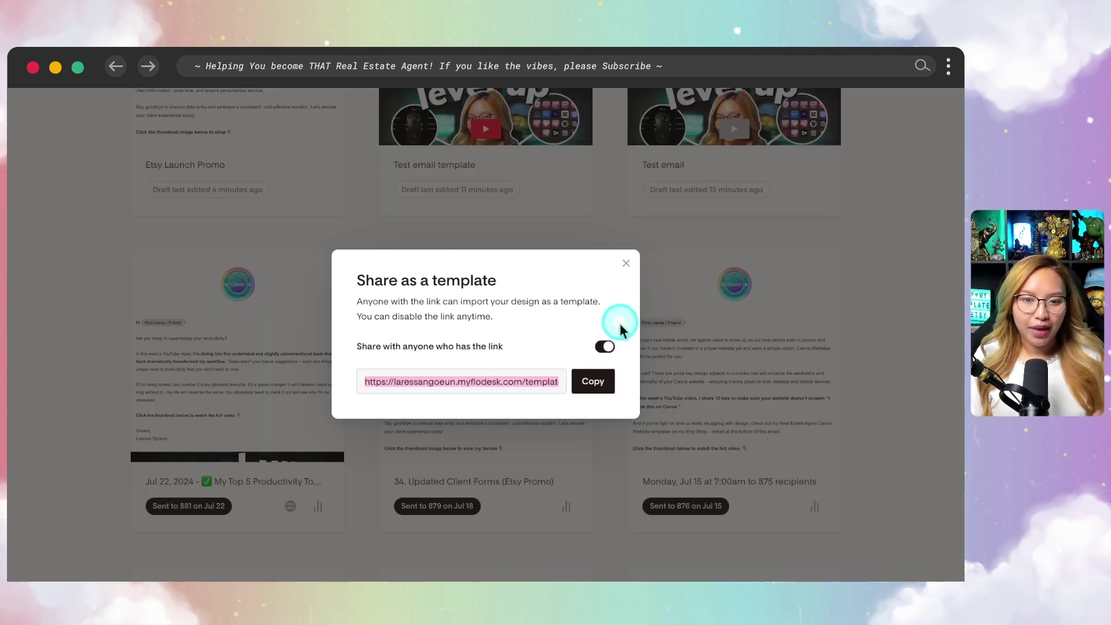
Check the Jul 22 email's template stats, showing 0 views and 0 uses.
left_click(626, 265)
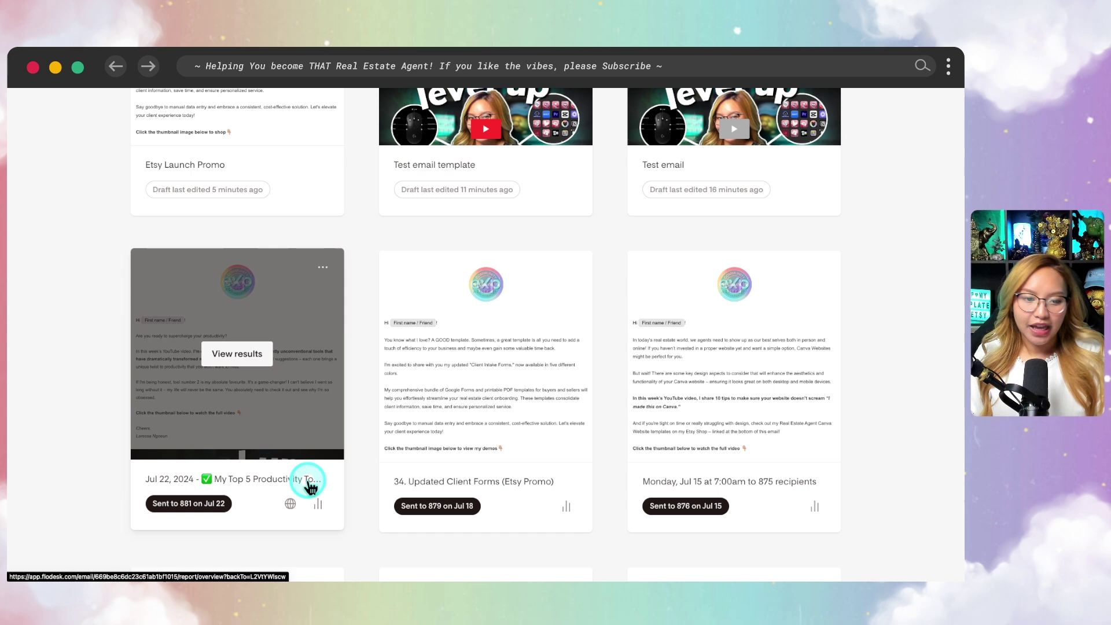
mouse_move(293, 515)
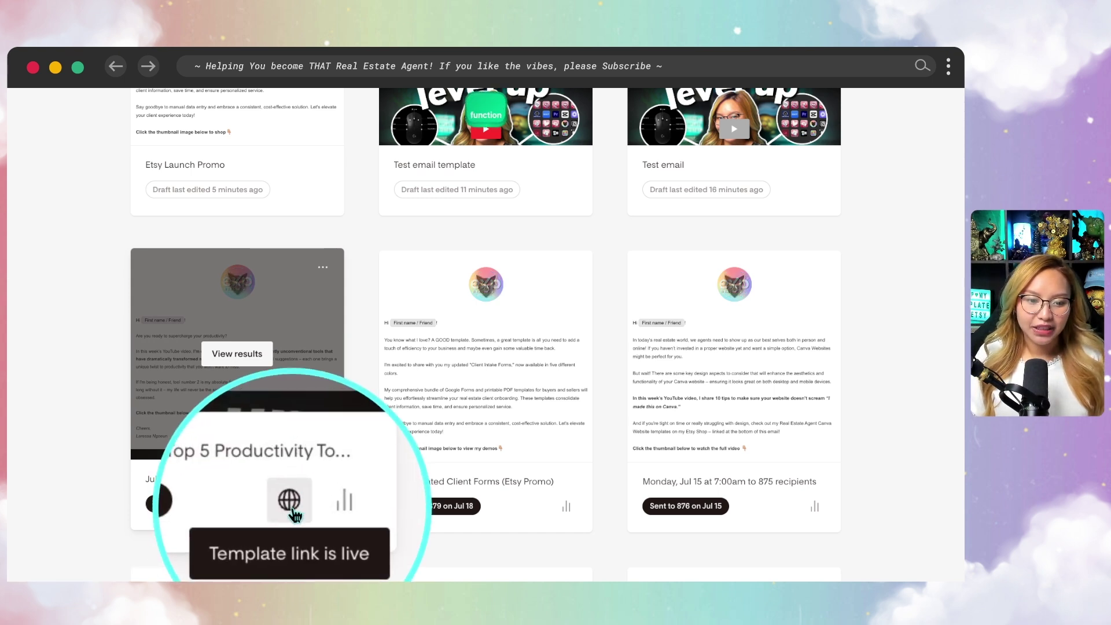
left_click(291, 504)
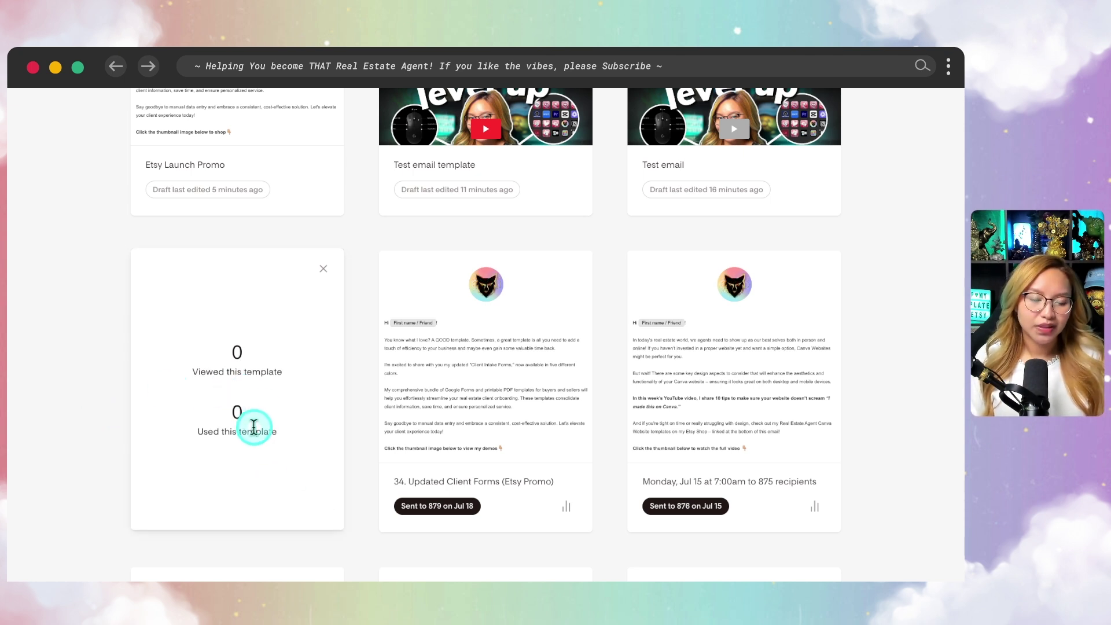
left_click(322, 270)
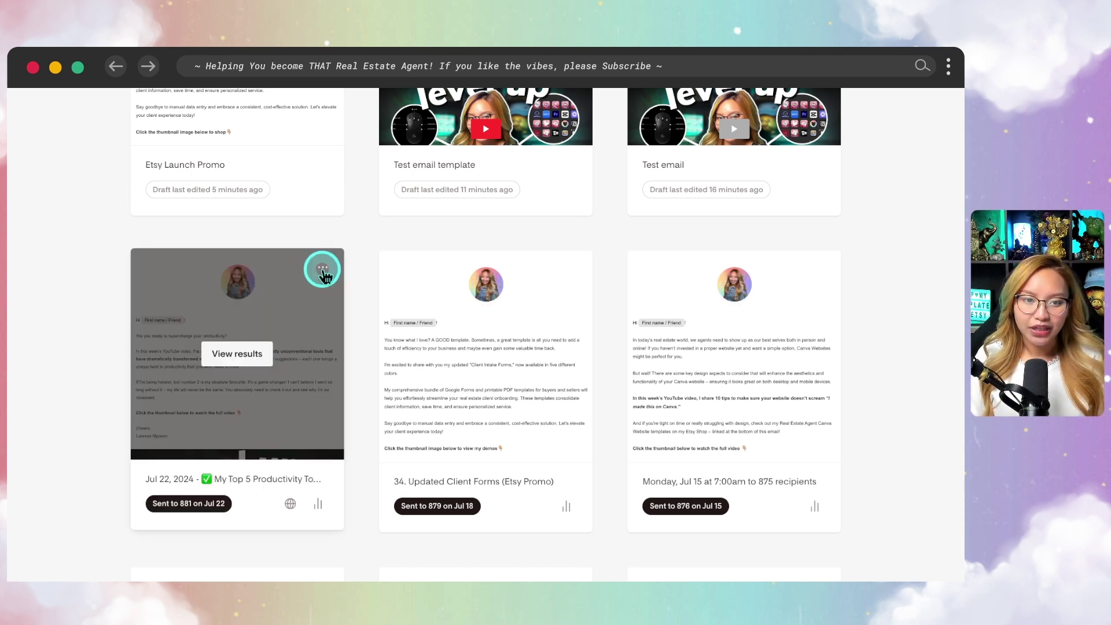
Reopen the Jul 22 email's Share as a template settings, then close them.
left_click(321, 268)
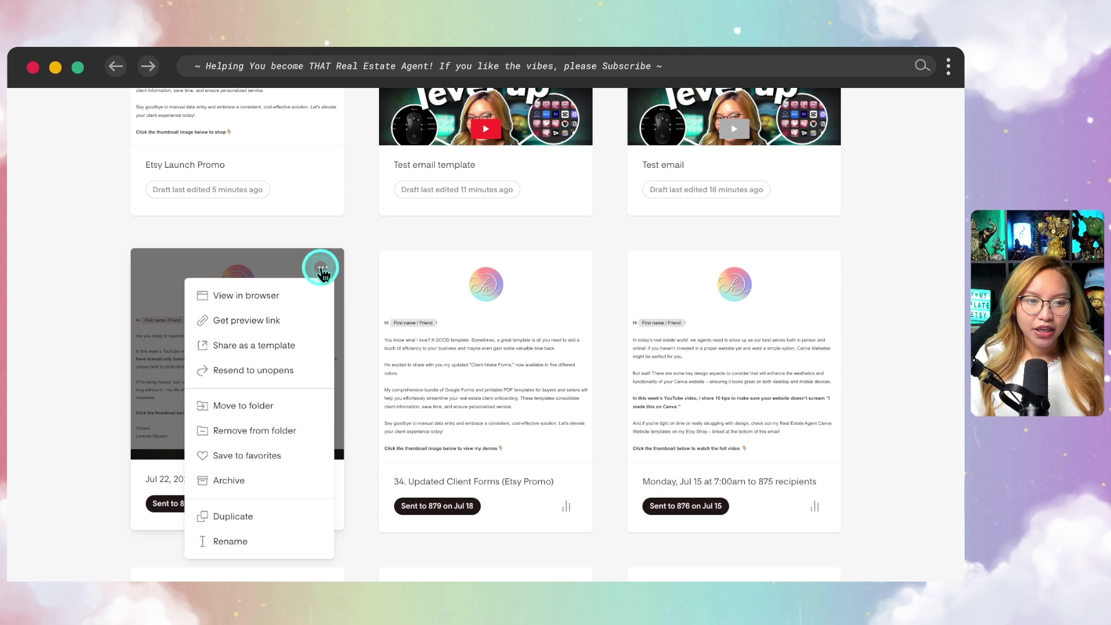
left_click(262, 347)
left_click(617, 354)
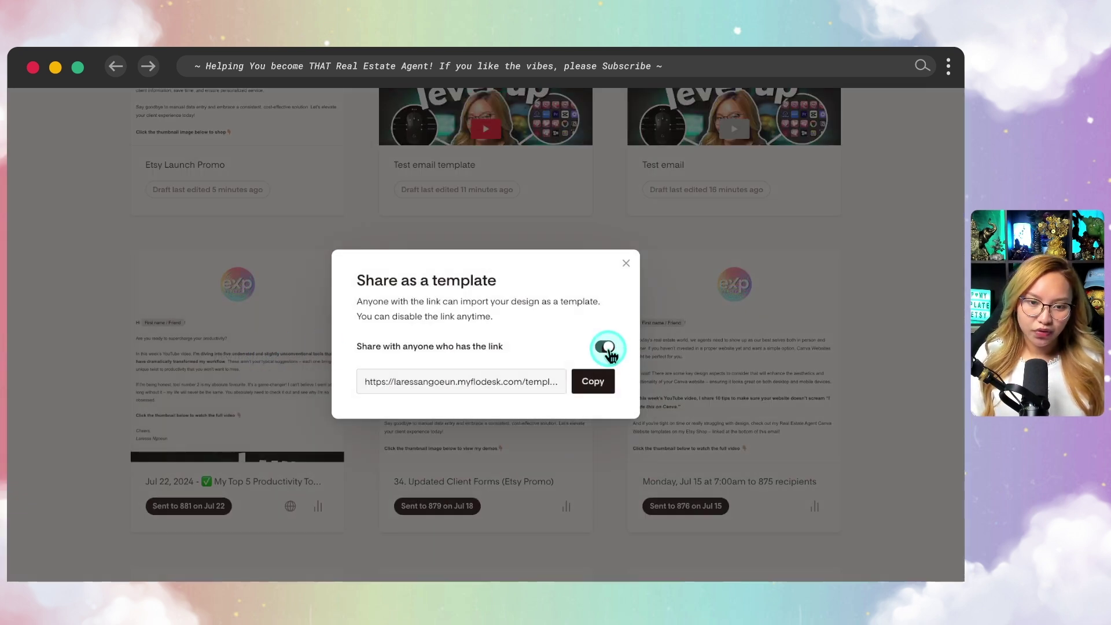
left_click(625, 264)
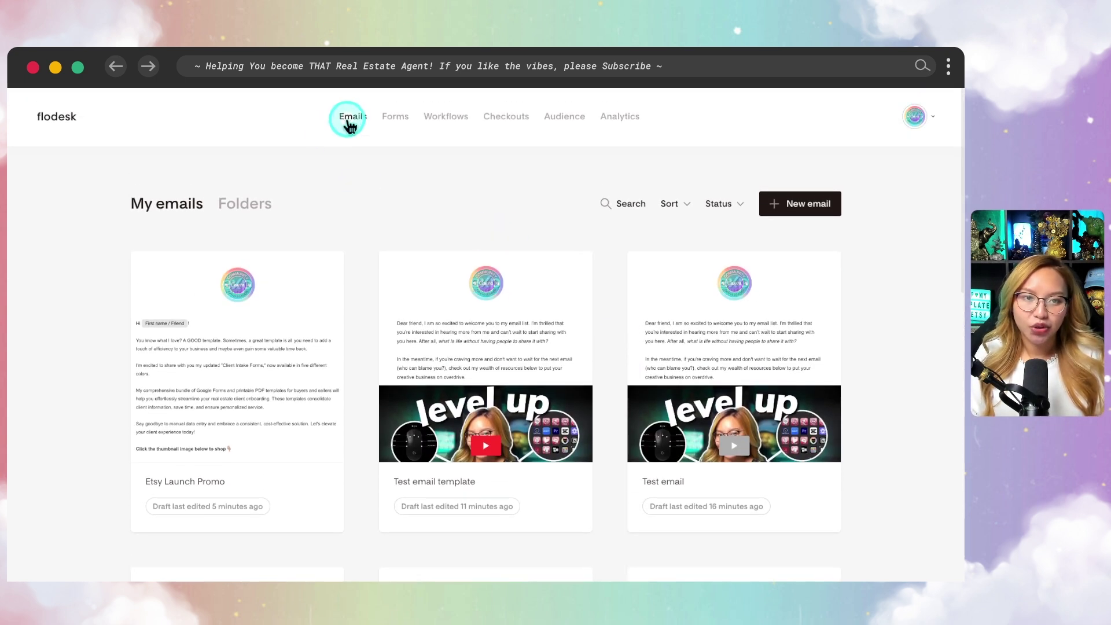
Filter the email list by the Shared as template status.
left_click(722, 204)
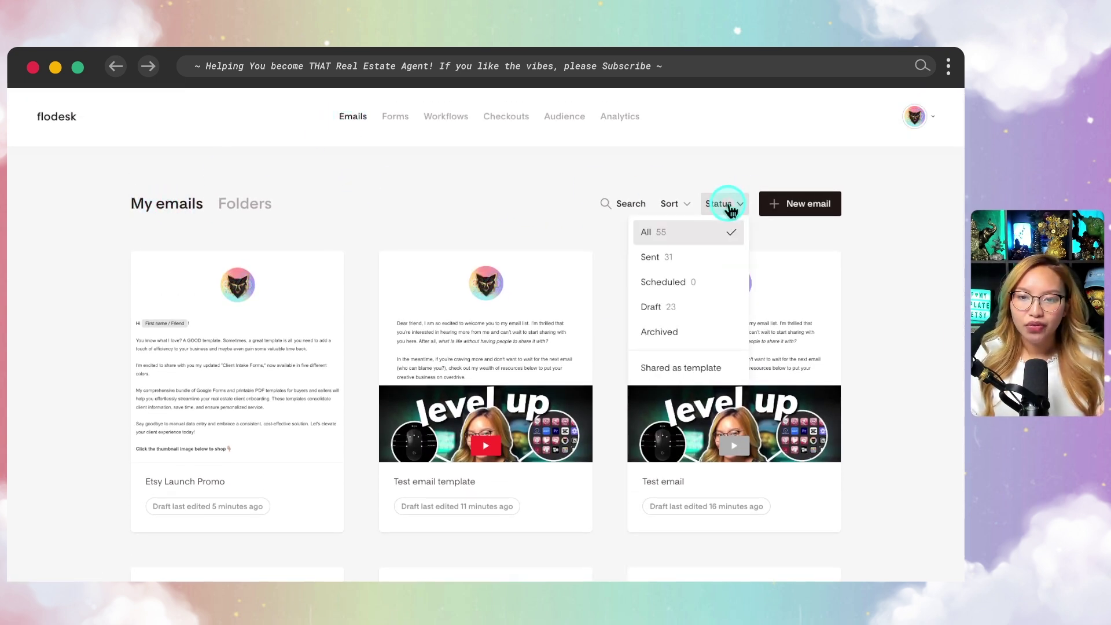
left_click(697, 371)
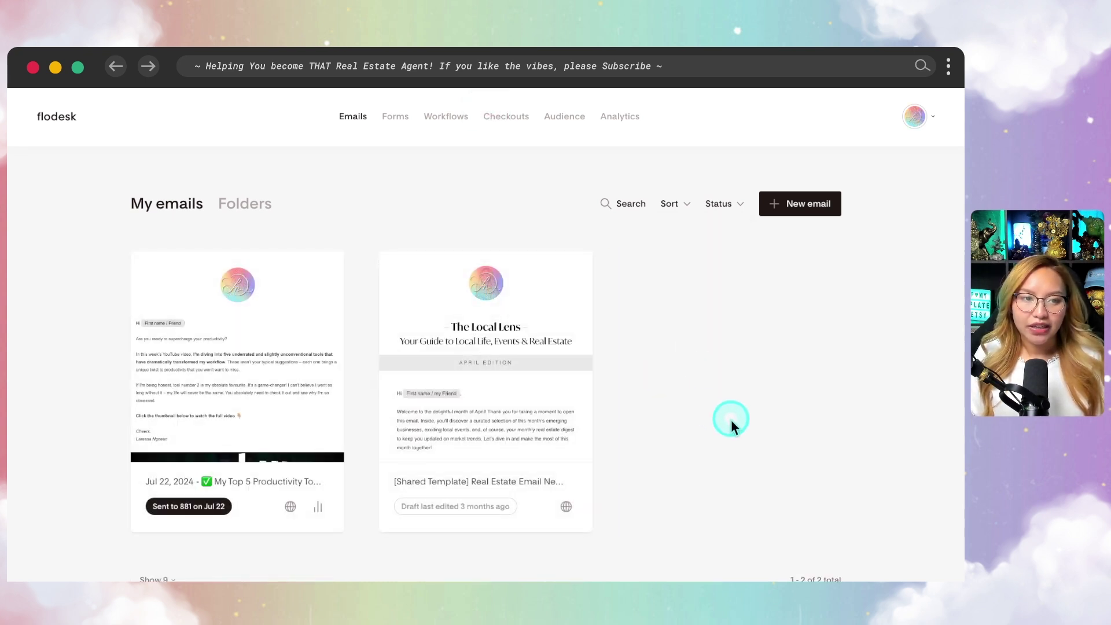
scroll(732, 425, "down", 1)
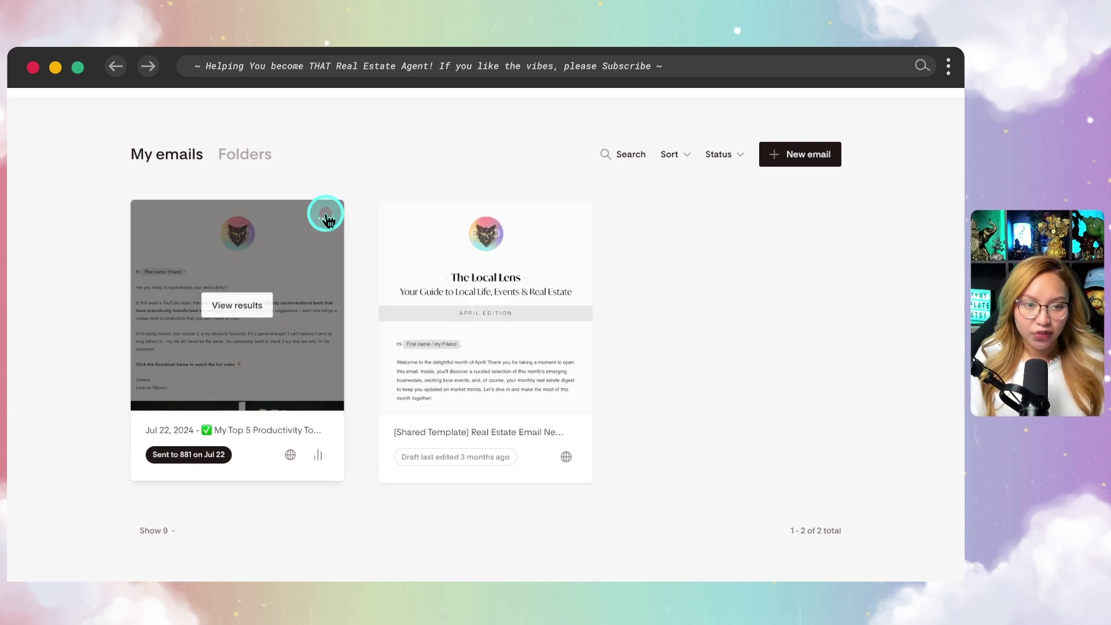
Switch off template link sharing for the Jul 22 productivity email.
left_click(323, 221)
left_click(279, 306)
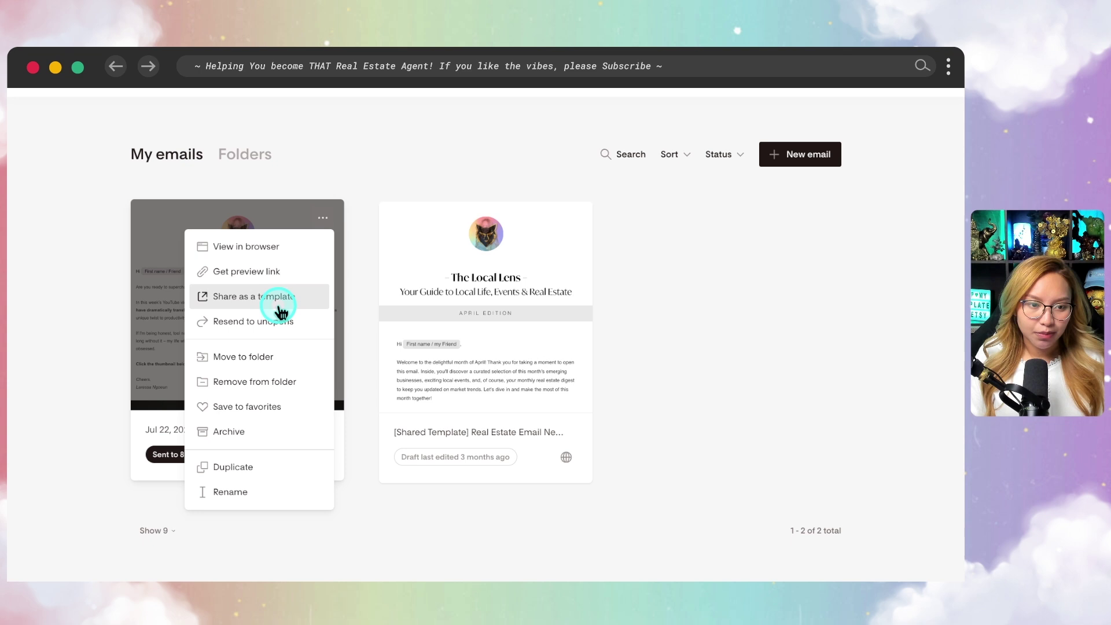
left_click(586, 345)
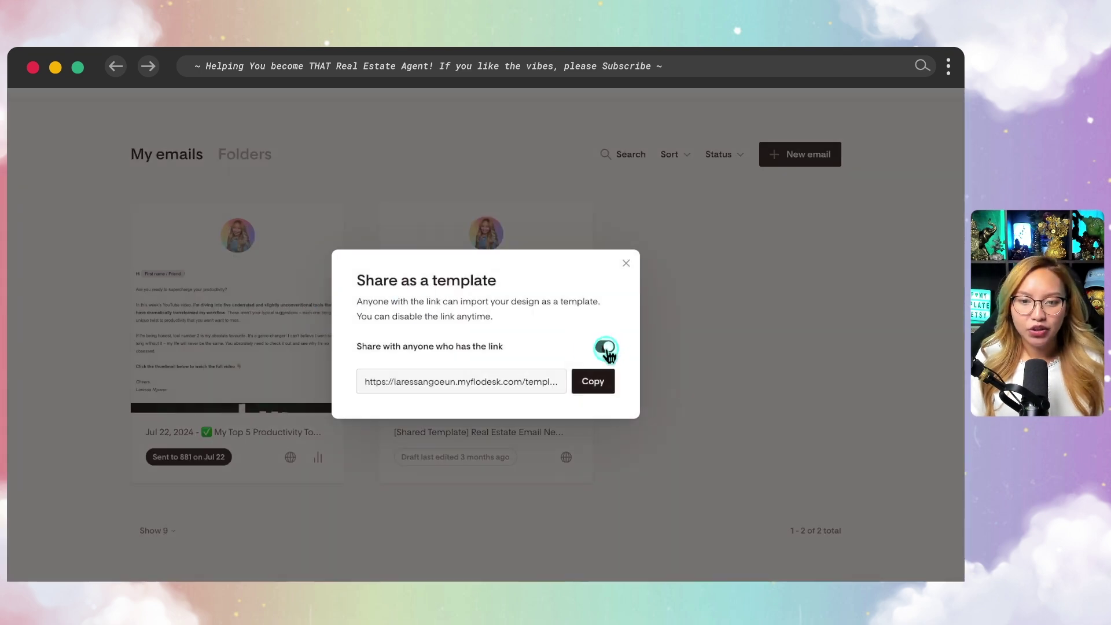
left_click(626, 284)
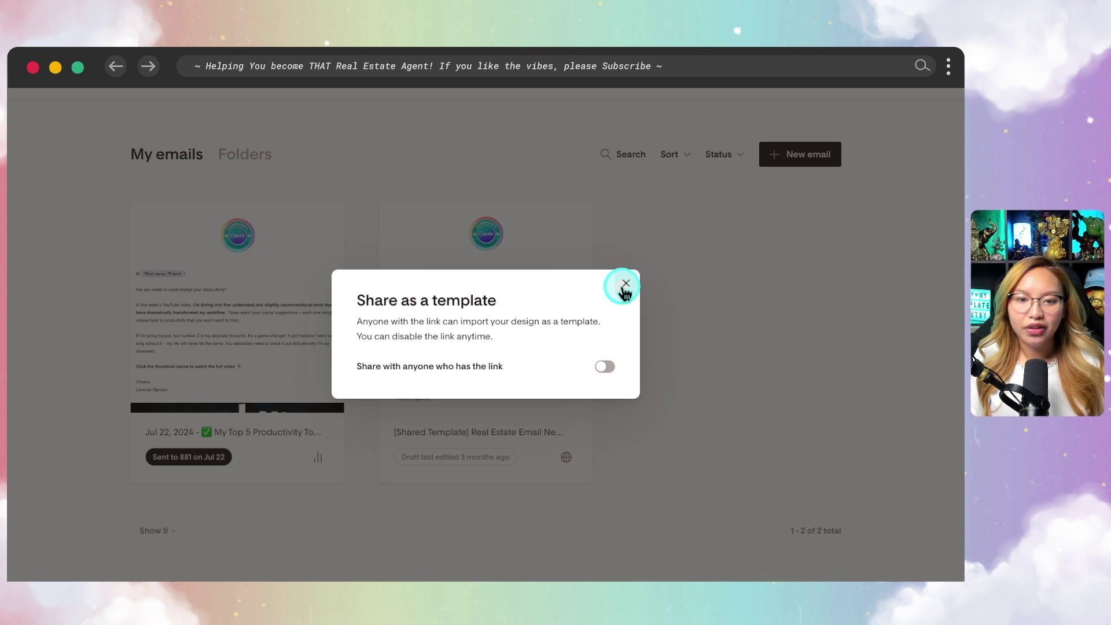
left_click(629, 285)
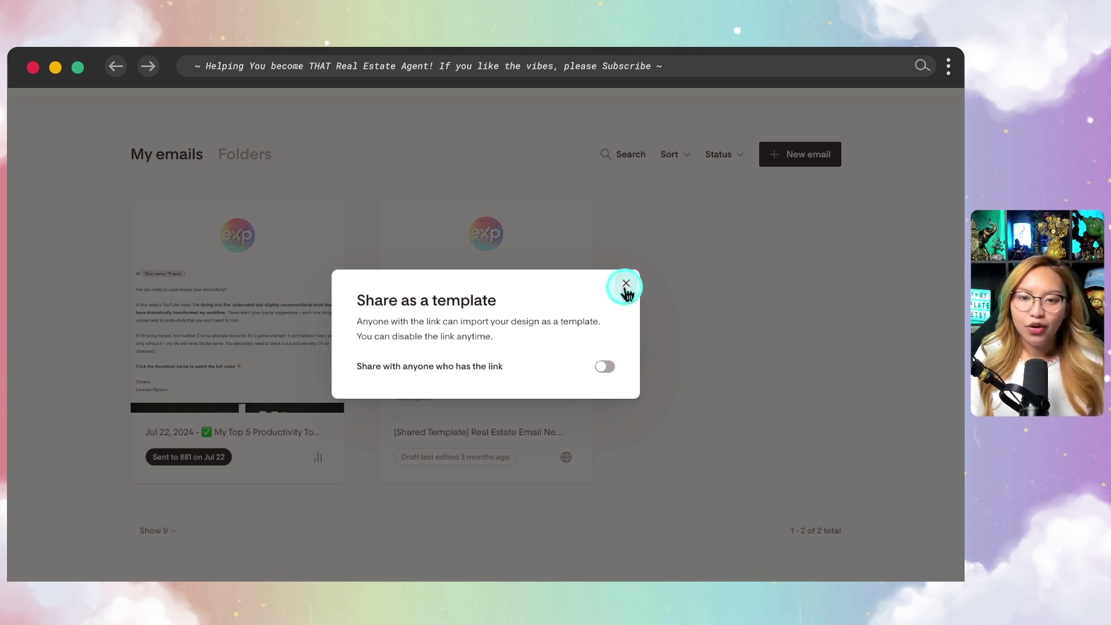
left_click(626, 284)
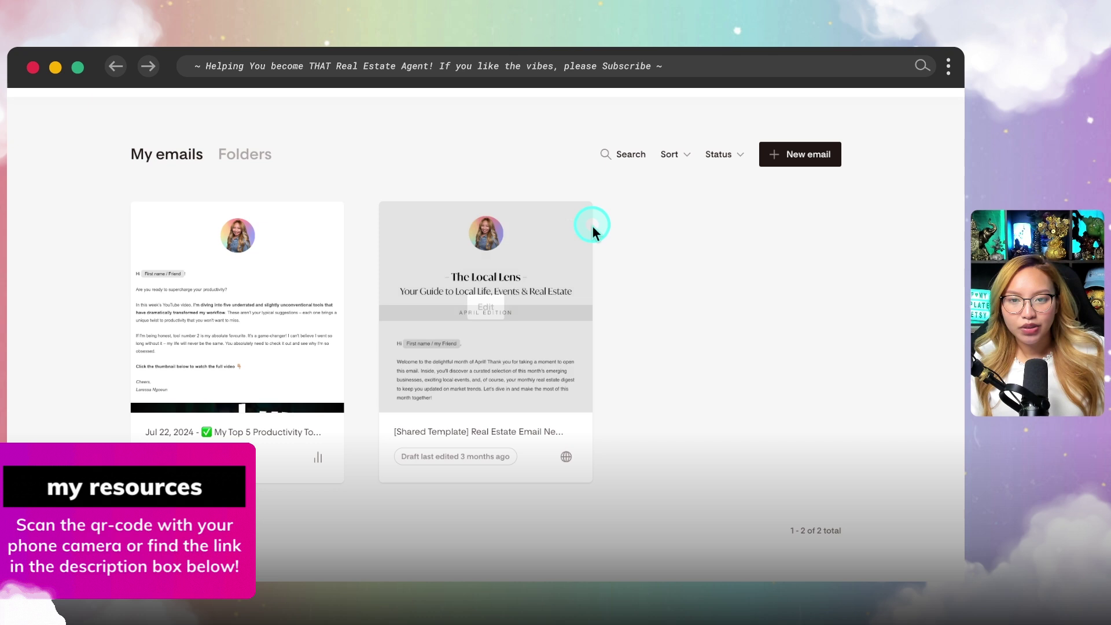
Open the Local Lens April Edition newsletter in the browser and read down to its closing message.
left_click(572, 218)
left_click(555, 248)
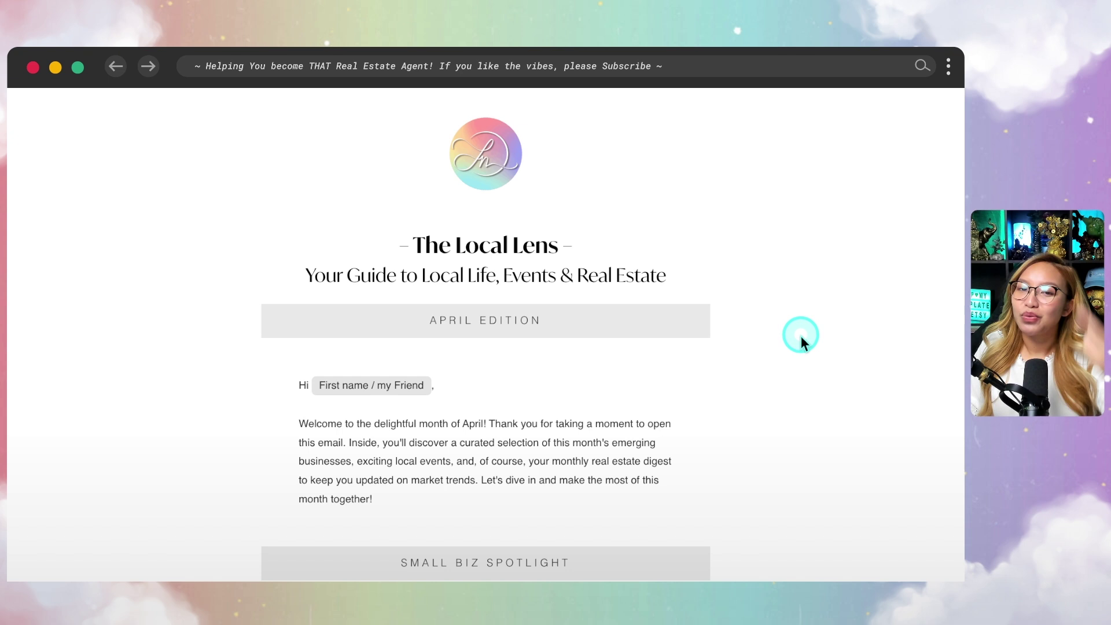
scroll(803, 336, "down", 4)
scroll(811, 332, "down", 10)
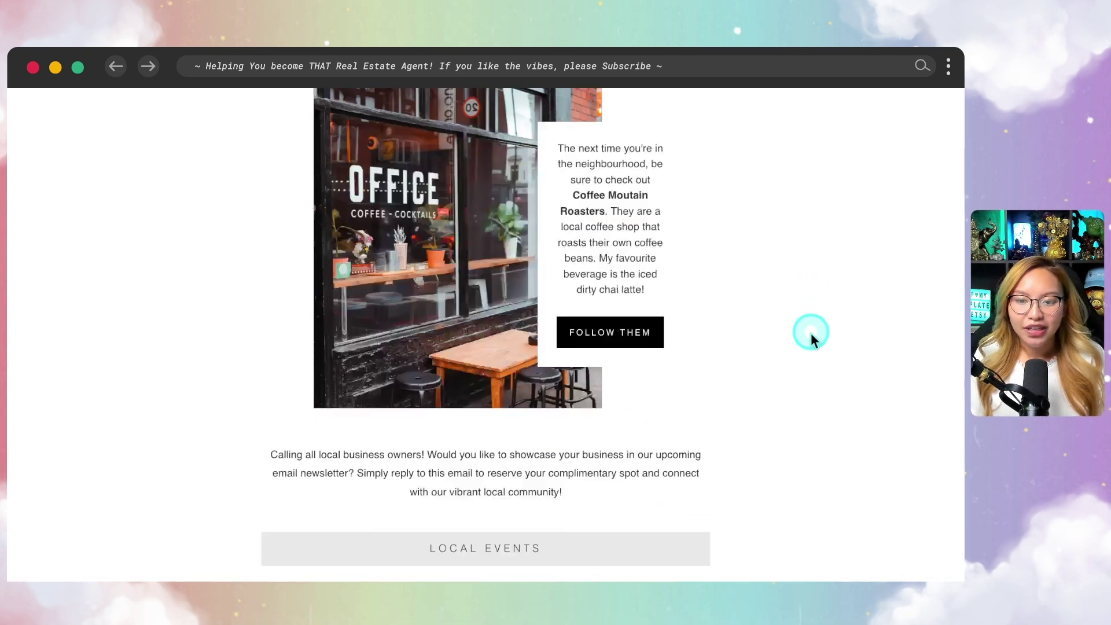
scroll(815, 335, "down", 7)
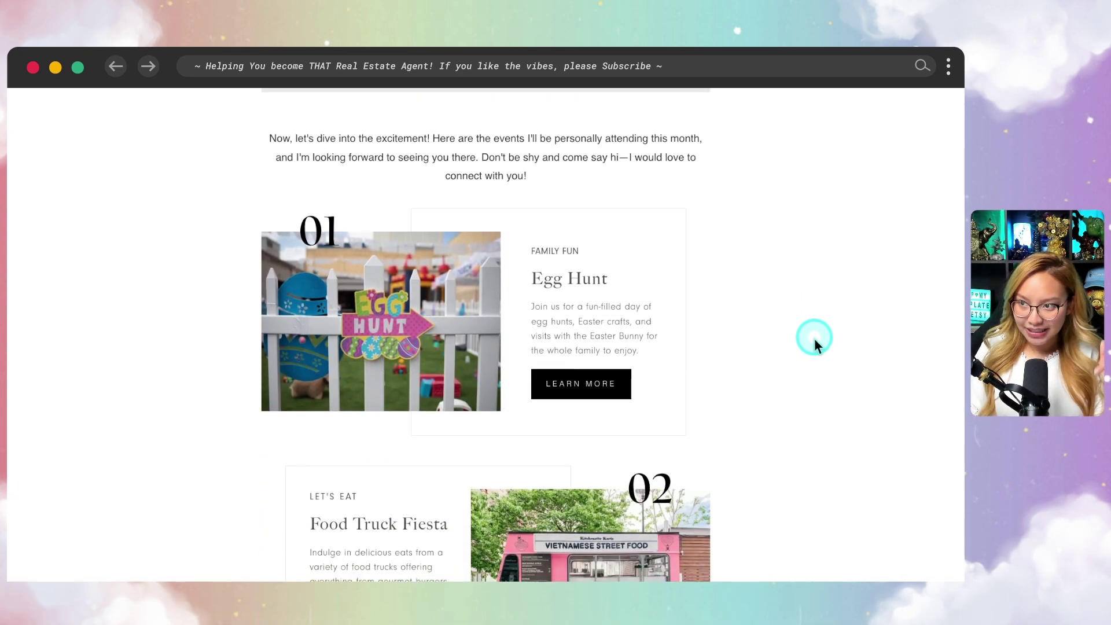
scroll(811, 340, "down", 4)
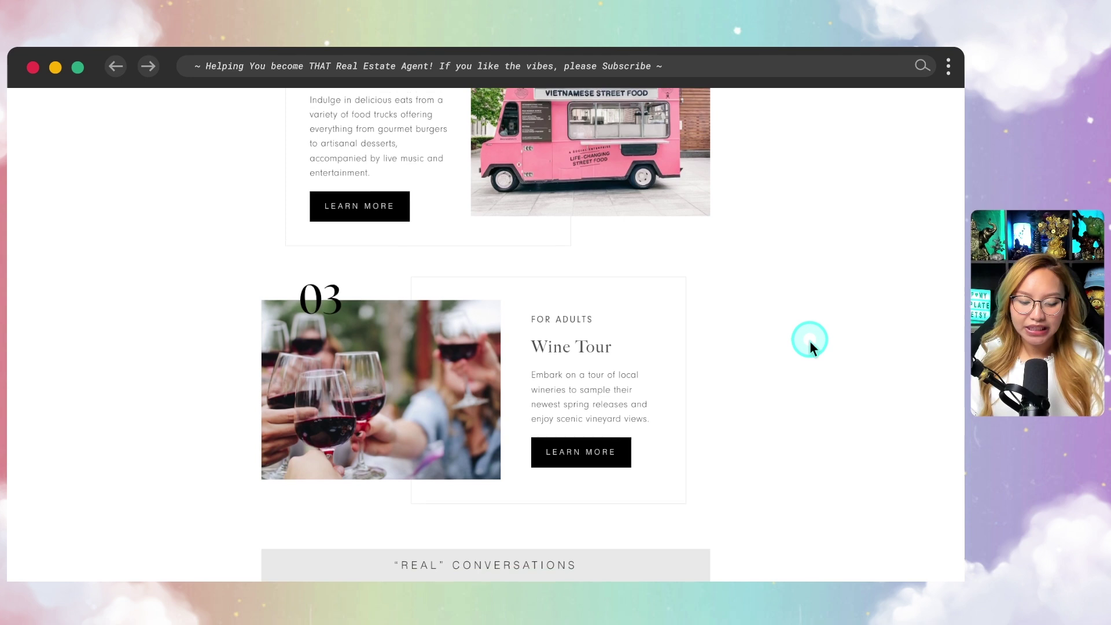
scroll(808, 339, "down", 2)
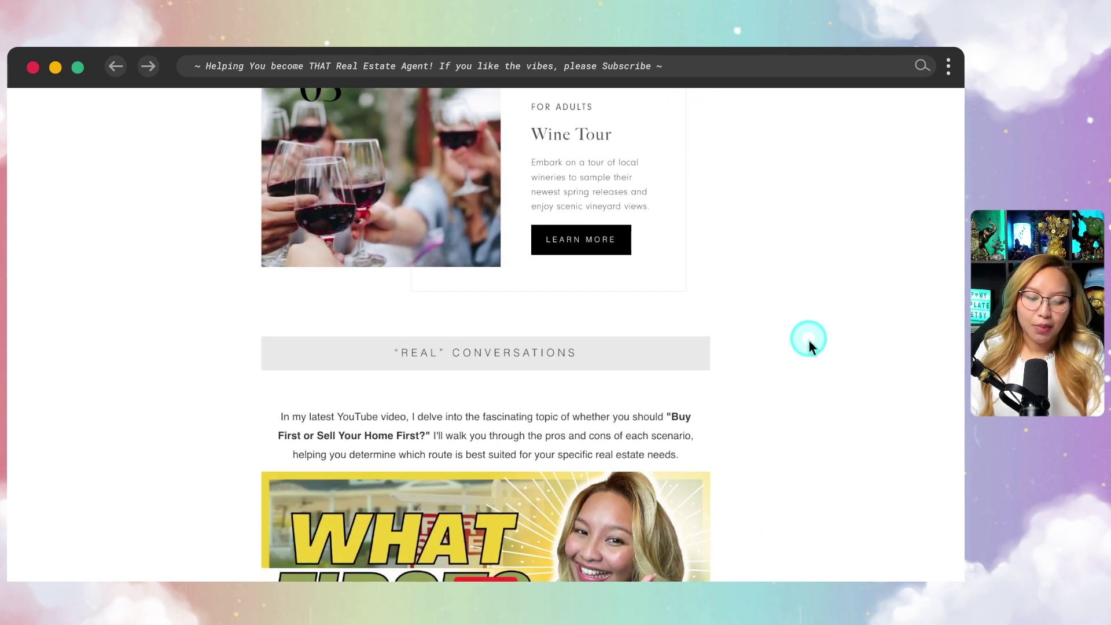
scroll(808, 339, "down", 3)
scroll(808, 338, "down", 5)
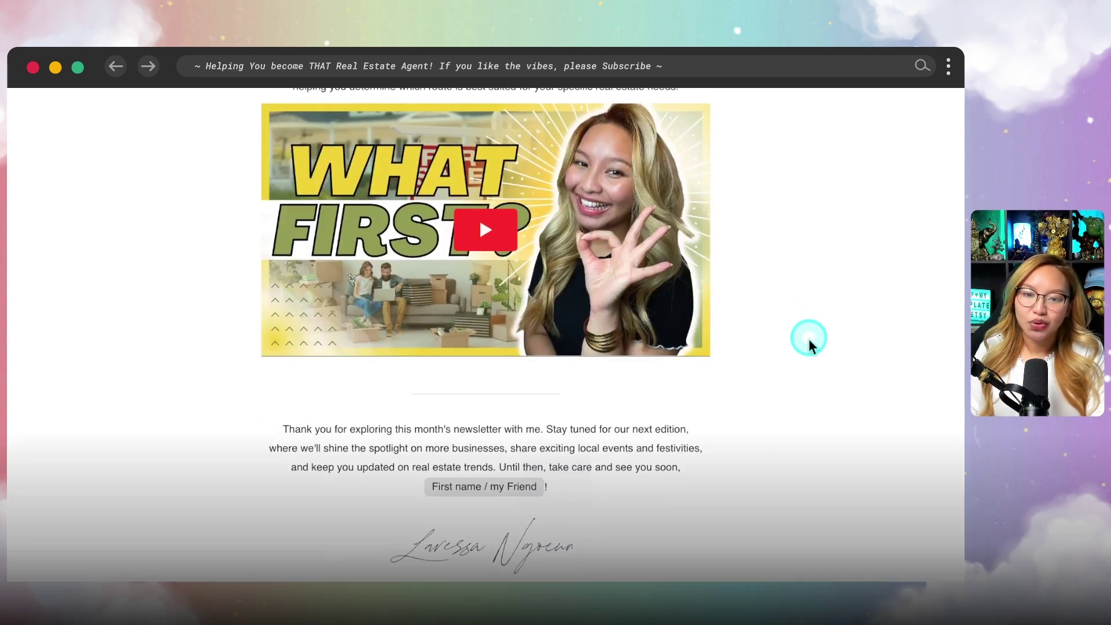